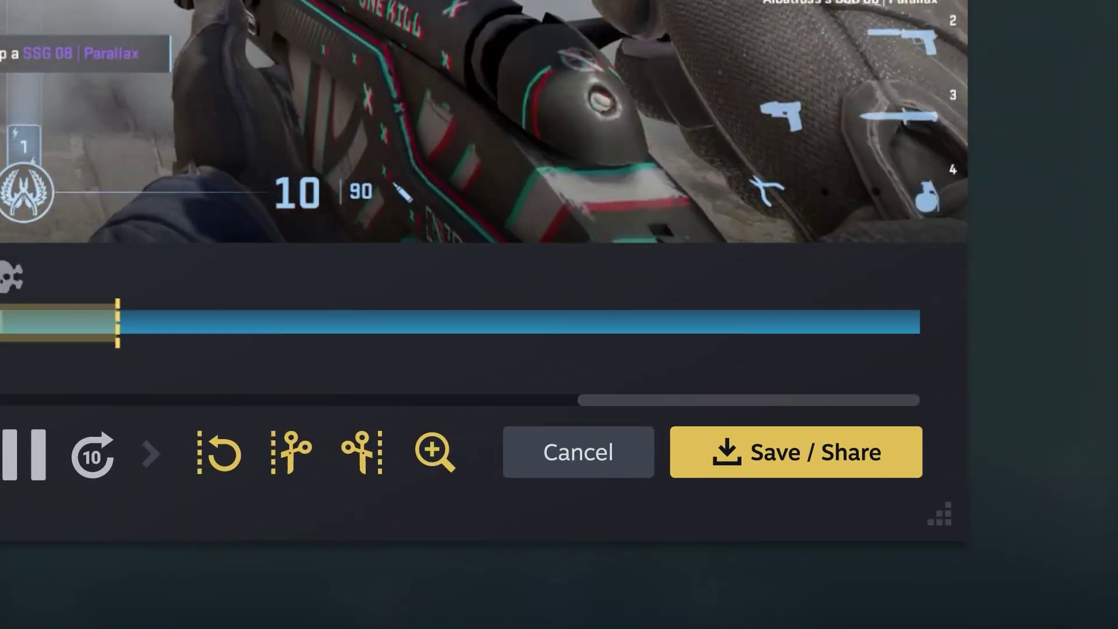
Step: Open the save and share options for the trimmed Counter-Strike 2 clip
{"action": "left_click", "coordinate": [803, 466]}
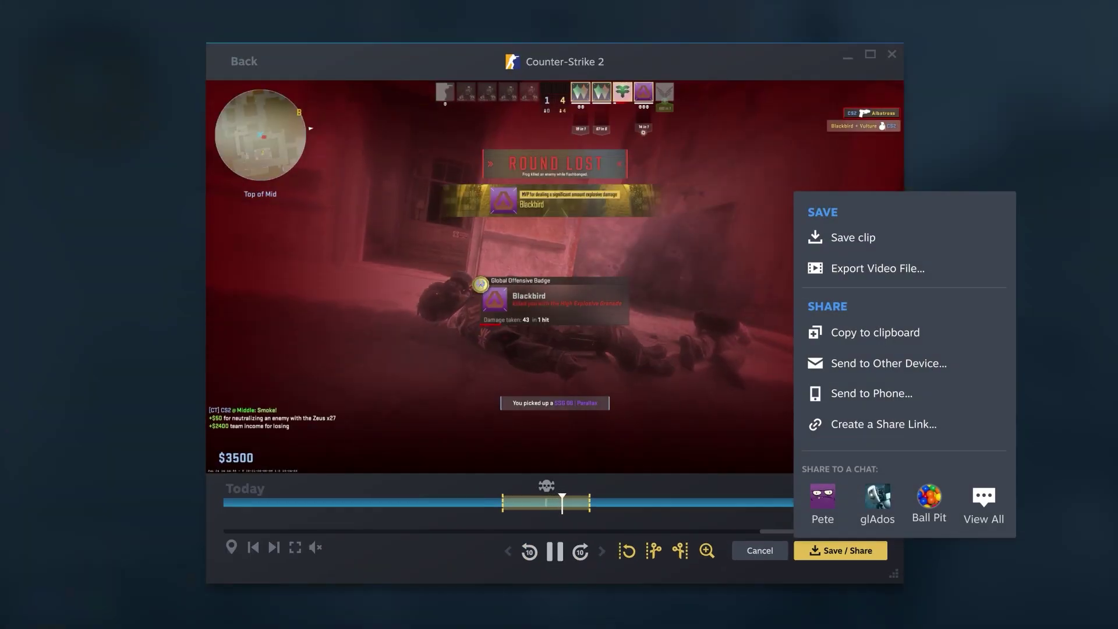
Step: Share the clip to a friend's chat with 'Watch that clip, we got destroyed :steamfacepalm:'
{"action": "left_click", "coordinate": [822, 504]}
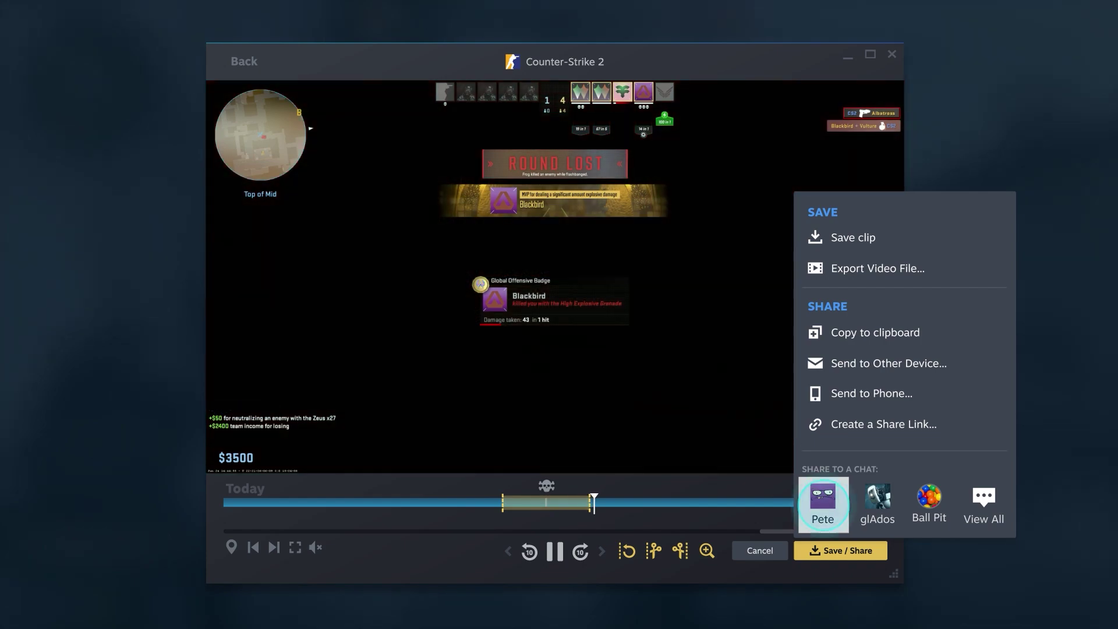
{"action": "type", "text": "Watch that clip, we go"}
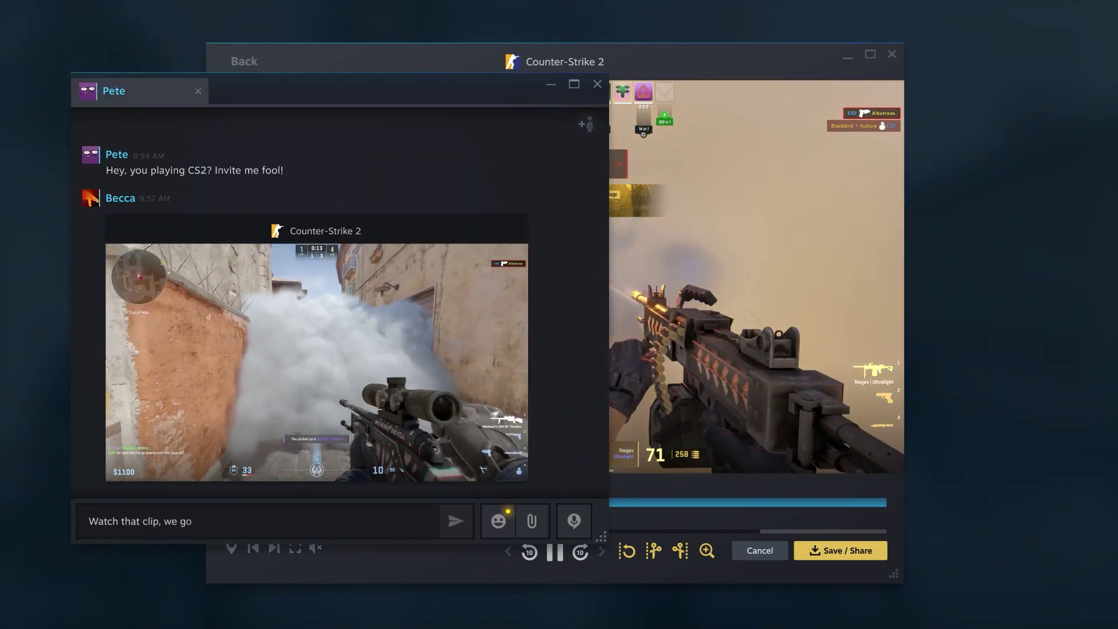
{"action": "type", "text": "t destroyed :steamfacepalm:"}
{"action": "key", "text": "Return"}
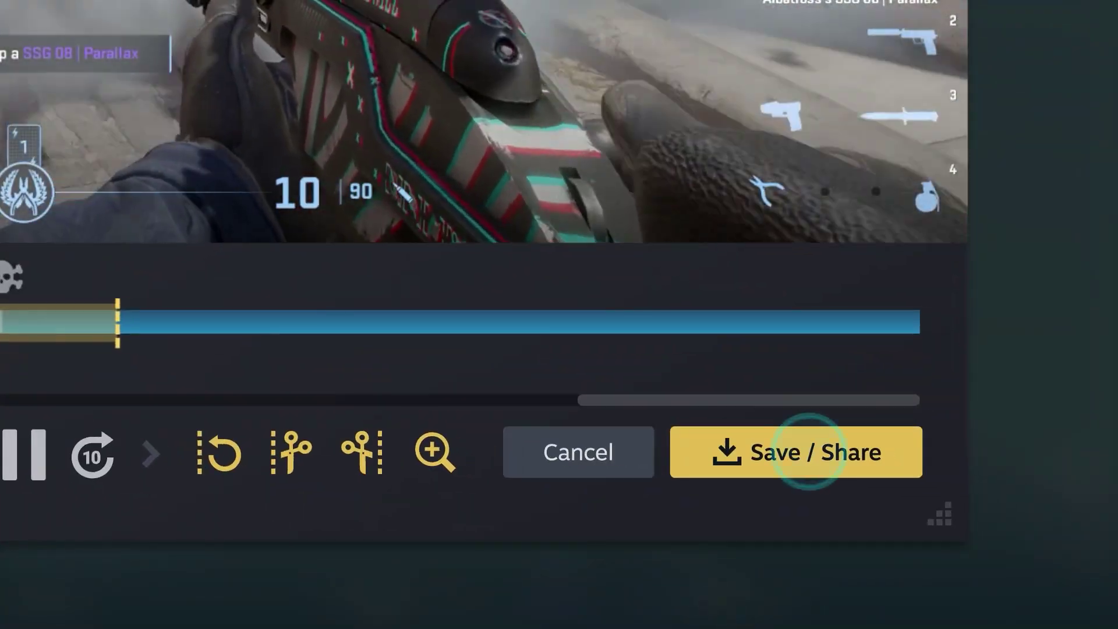
{"action": "left_click", "coordinate": [809, 451]}
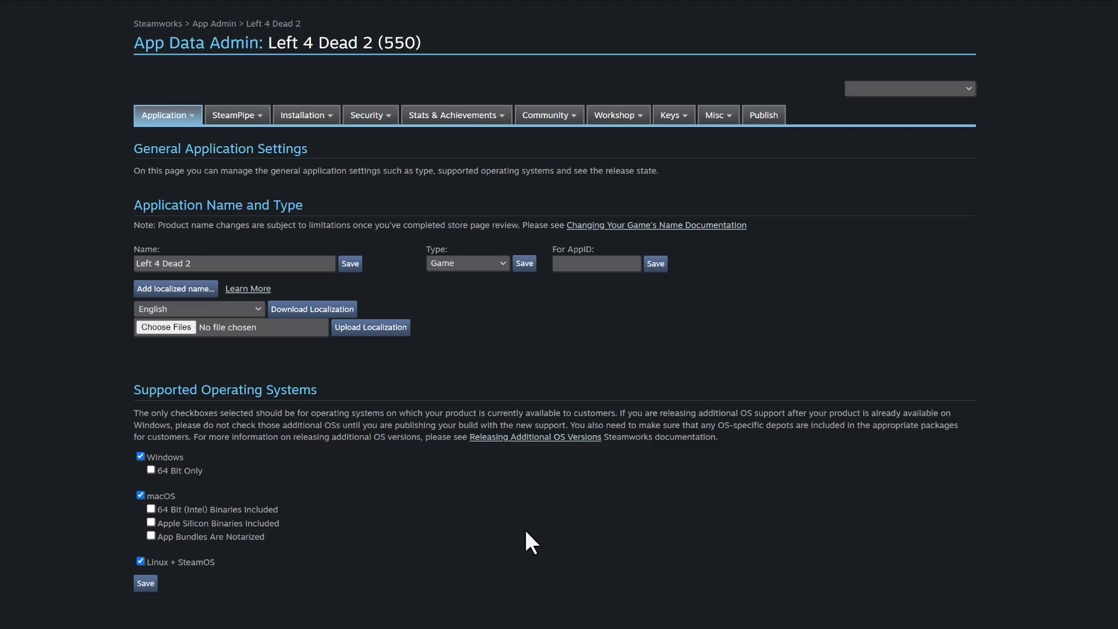
Step: Go to Left 4 Dead 2's Community > Timeline Icons page and start a new icon
{"action": "left_click", "coordinate": [564, 113]}
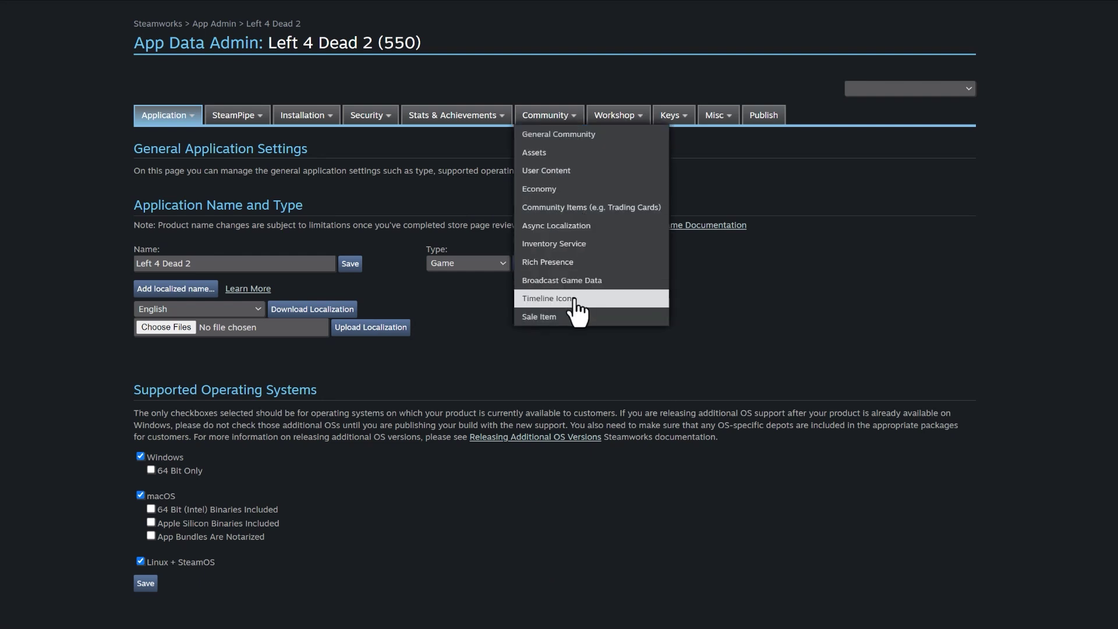
{"action": "left_click", "coordinate": [576, 298]}
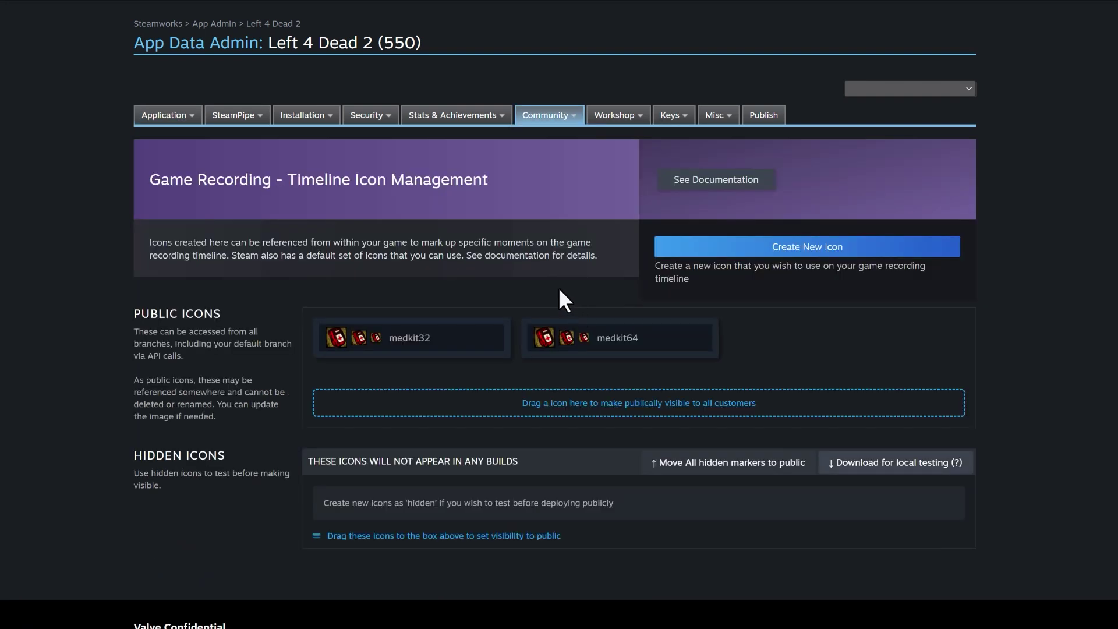
{"action": "left_click", "coordinate": [733, 251]}
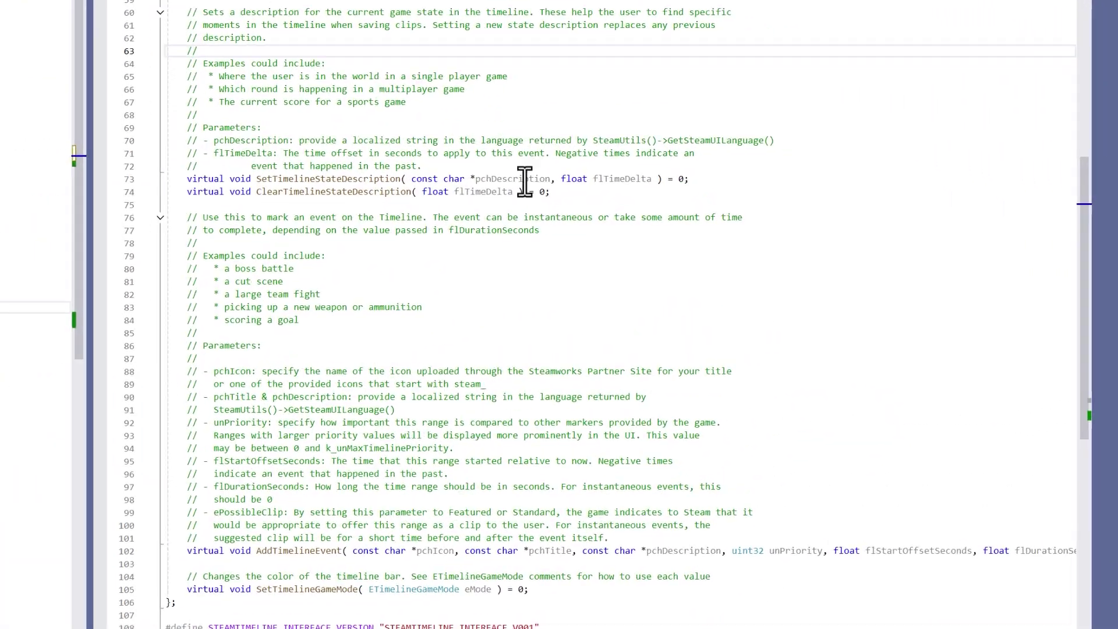
{"action": "left_click", "coordinate": [775, 236]}
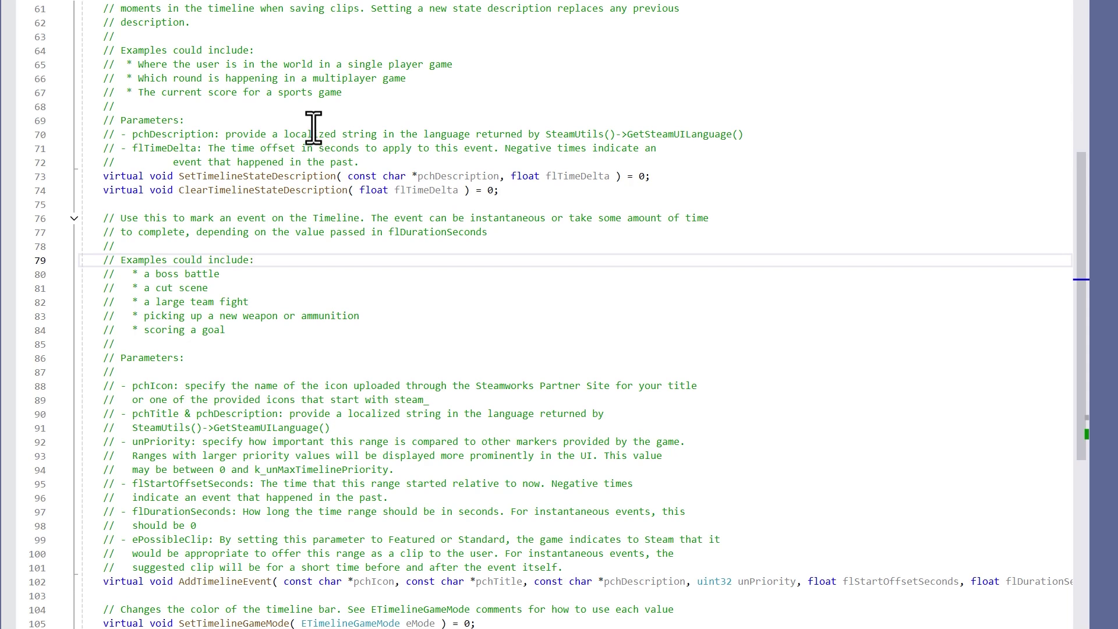
Step: Scroll through the AddTimelineEvent comments in the ISteamTimeline header
{"action": "scroll", "coordinate": [463, 251], "scroll_direction": "down", "scroll_amount": 1}
{"action": "scroll", "coordinate": [464, 251], "scroll_direction": "down", "scroll_amount": 1}
{"action": "scroll", "coordinate": [462, 250], "scroll_direction": "up", "scroll_amount": 1}
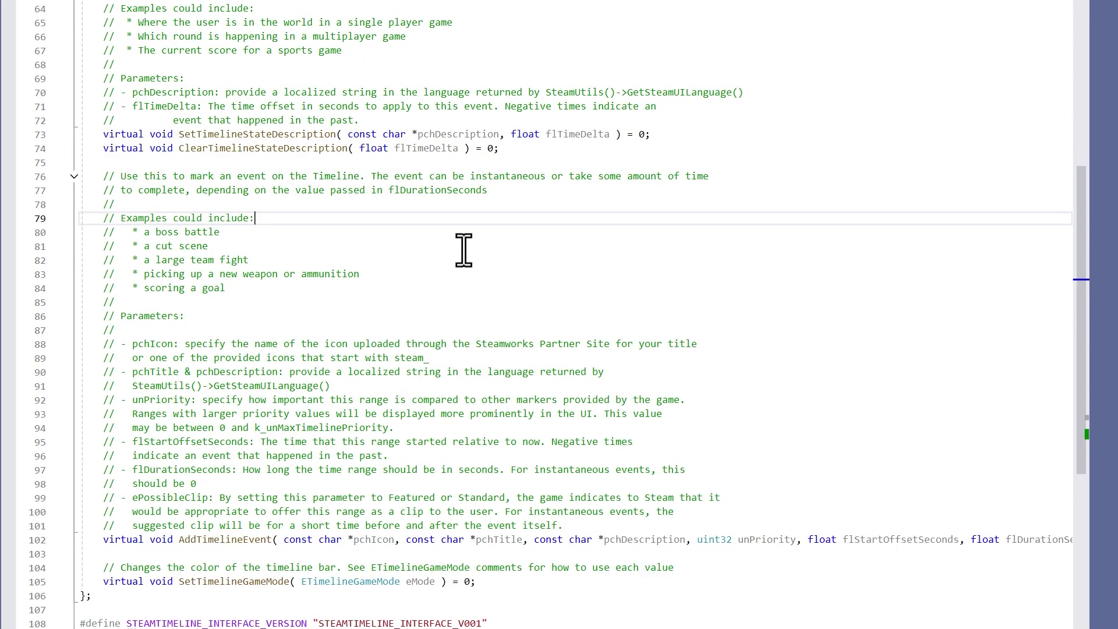
{"action": "scroll", "coordinate": [462, 250], "scroll_direction": "up", "scroll_amount": 1}
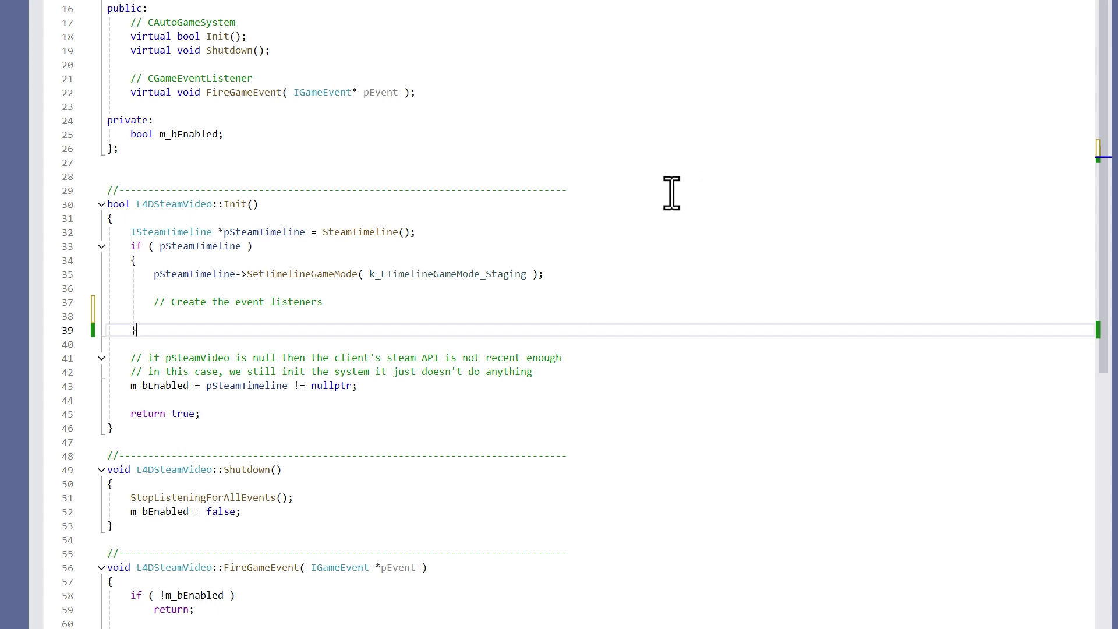
{"action": "left_click", "coordinate": [311, 316]}
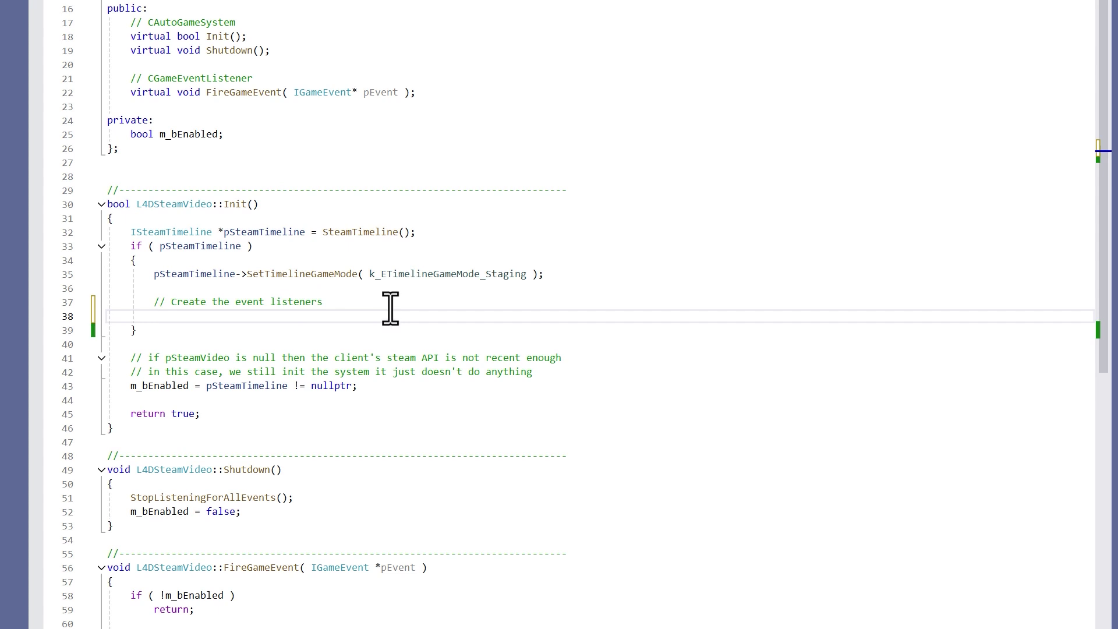
{"action": "mouse_move", "coordinate": [359, 232]}
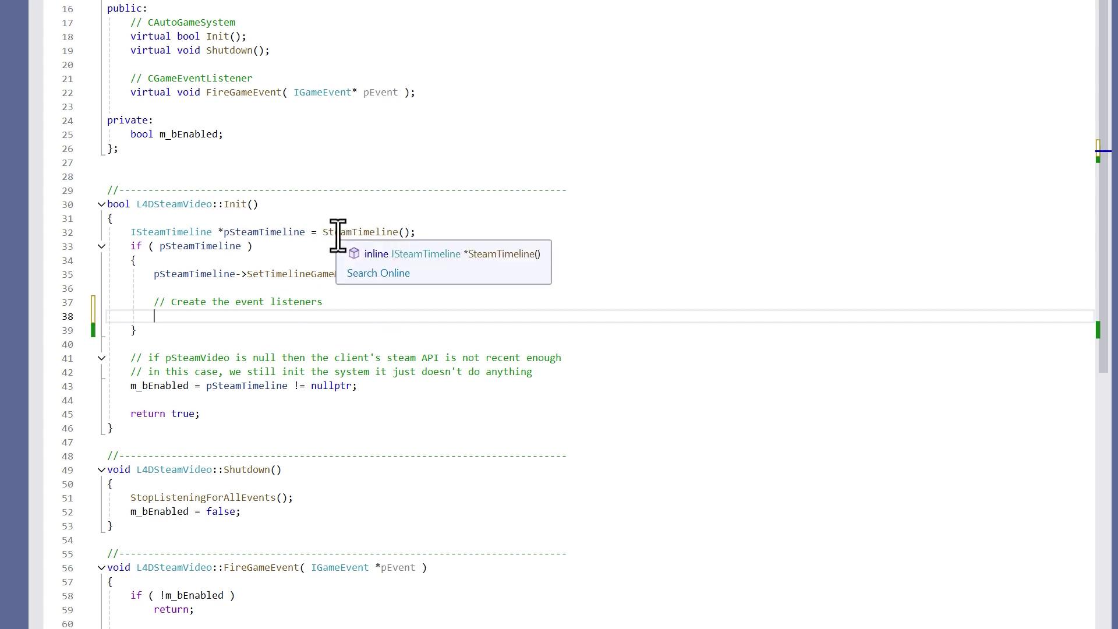
{"action": "double_click", "coordinate": [338, 233]}
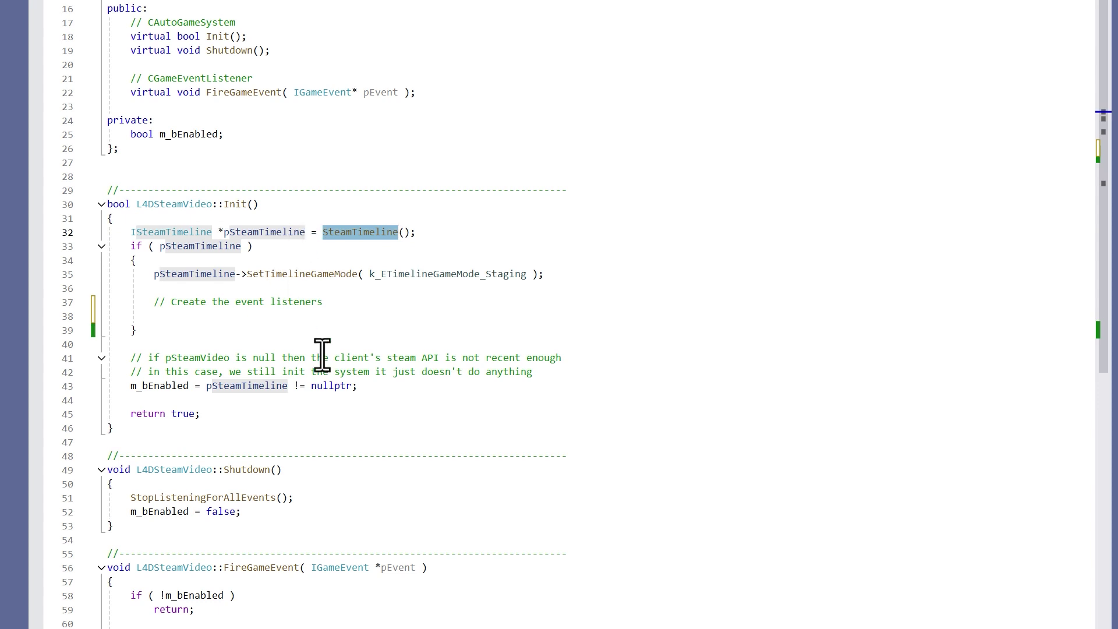
{"action": "left_click", "coordinate": [177, 385]}
{"action": "double_click", "coordinate": [238, 385]}
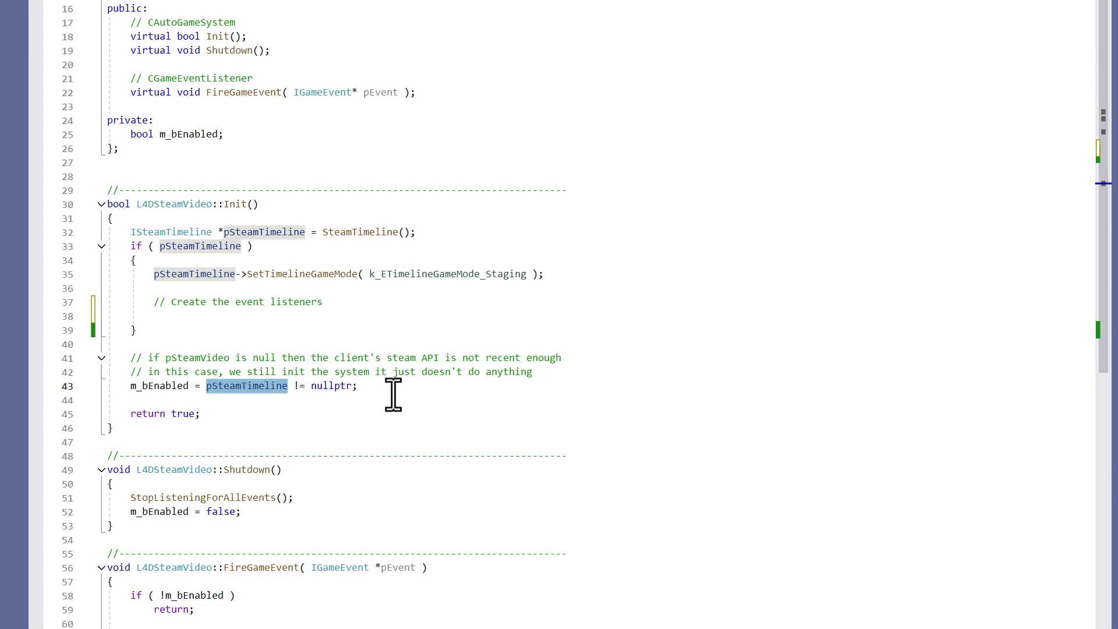
{"action": "scroll", "coordinate": [393, 394], "scroll_direction": "down", "scroll_amount": 2}
{"action": "double_click", "coordinate": [262, 413]}
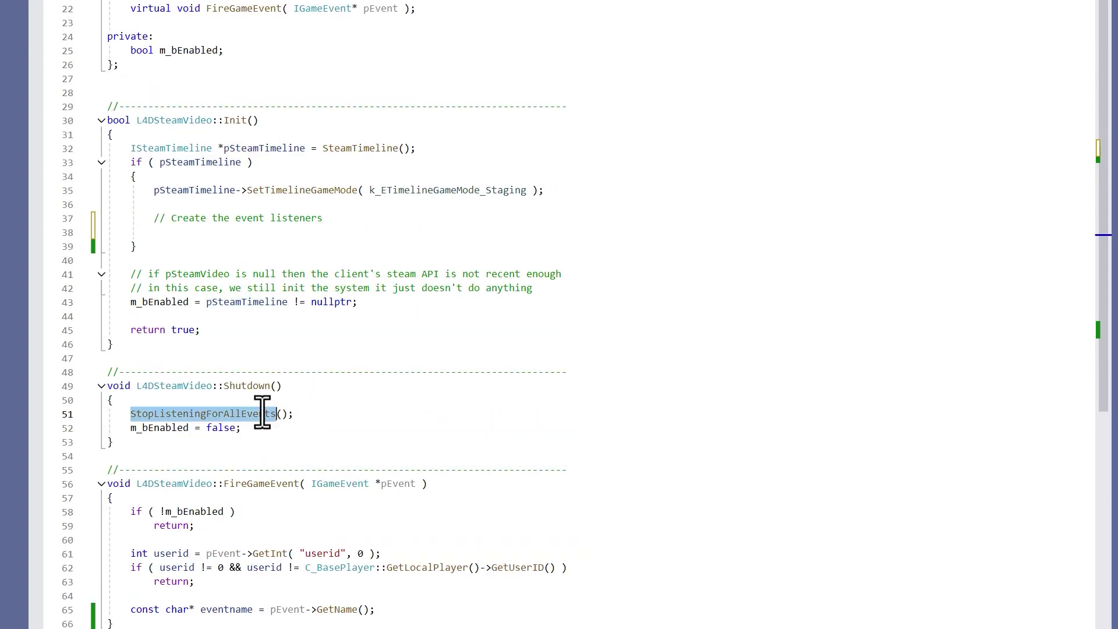
{"action": "scroll", "coordinate": [357, 446], "scroll_direction": "down", "scroll_amount": 3}
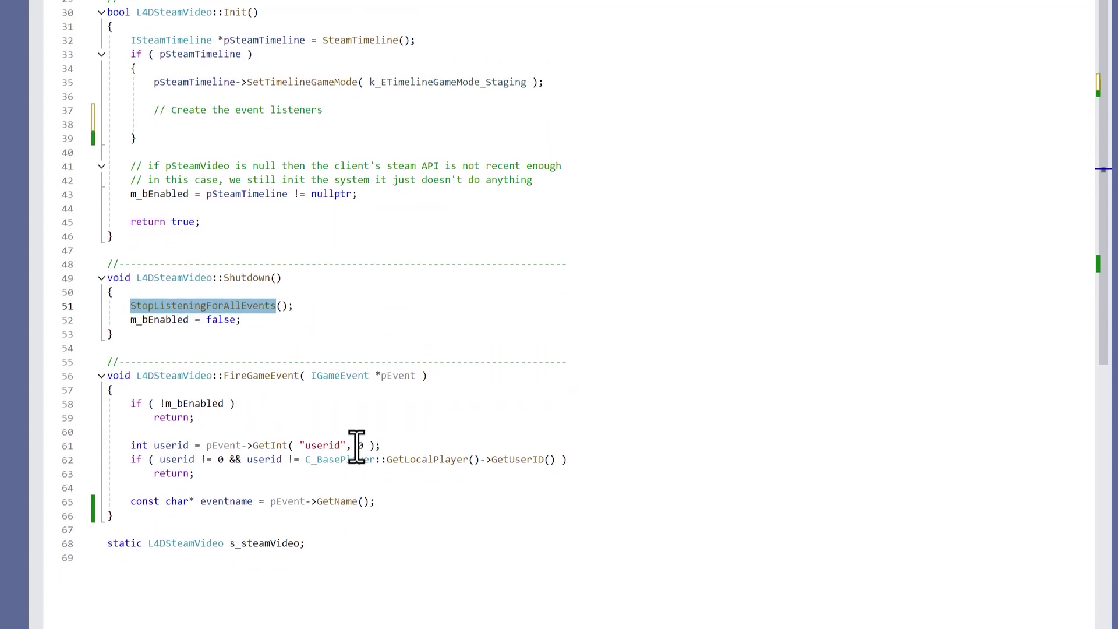
{"action": "scroll", "coordinate": [291, 262], "scroll_direction": "down", "scroll_amount": 3}
{"action": "double_click", "coordinate": [279, 231]}
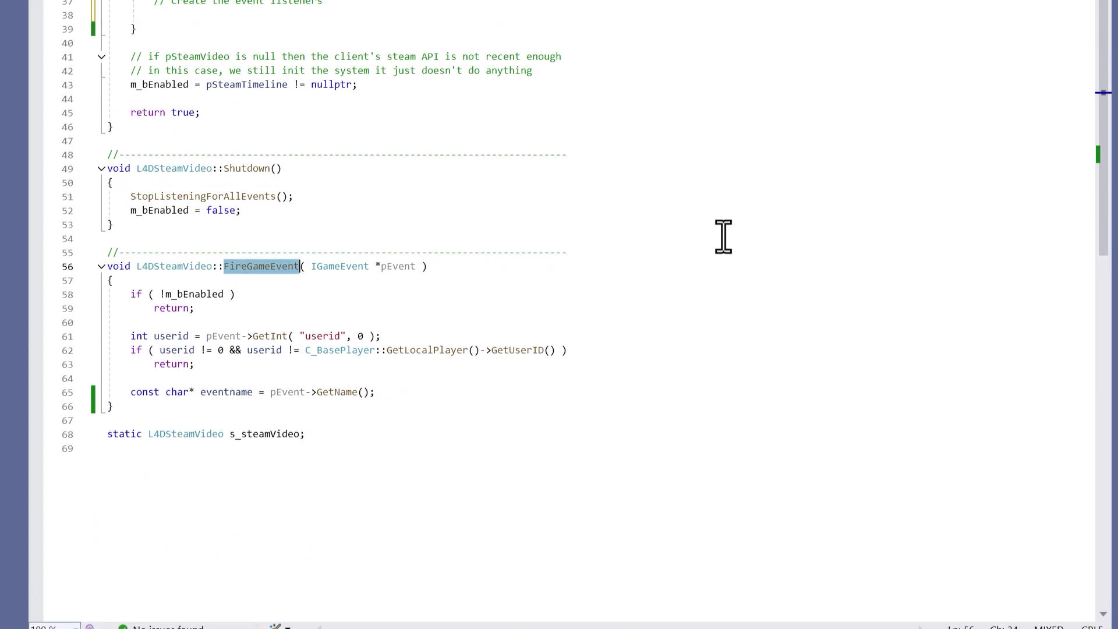
{"action": "left_click", "coordinate": [267, 401]}
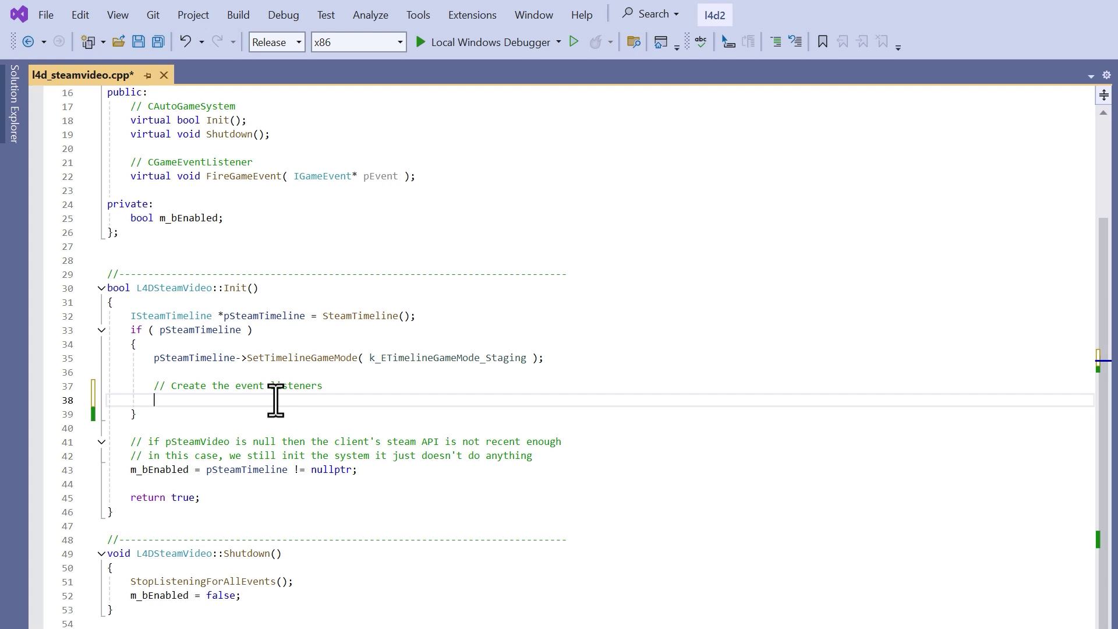
{"action": "type", "text": "lIs"}
Step: Add a ListenForGameEvent( "survival_round_start" ) call on line 38 of Init
{"action": "key", "text": "BackSpace"}
{"action": "type", "text": "Listenfor"}
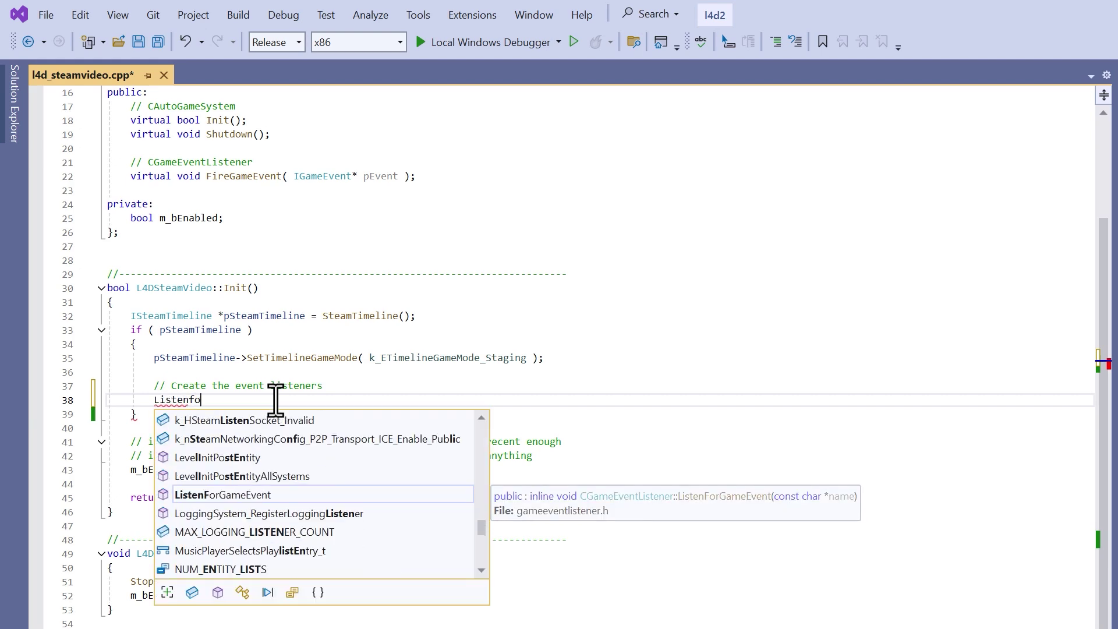
{"action": "key", "text": "Tab"}
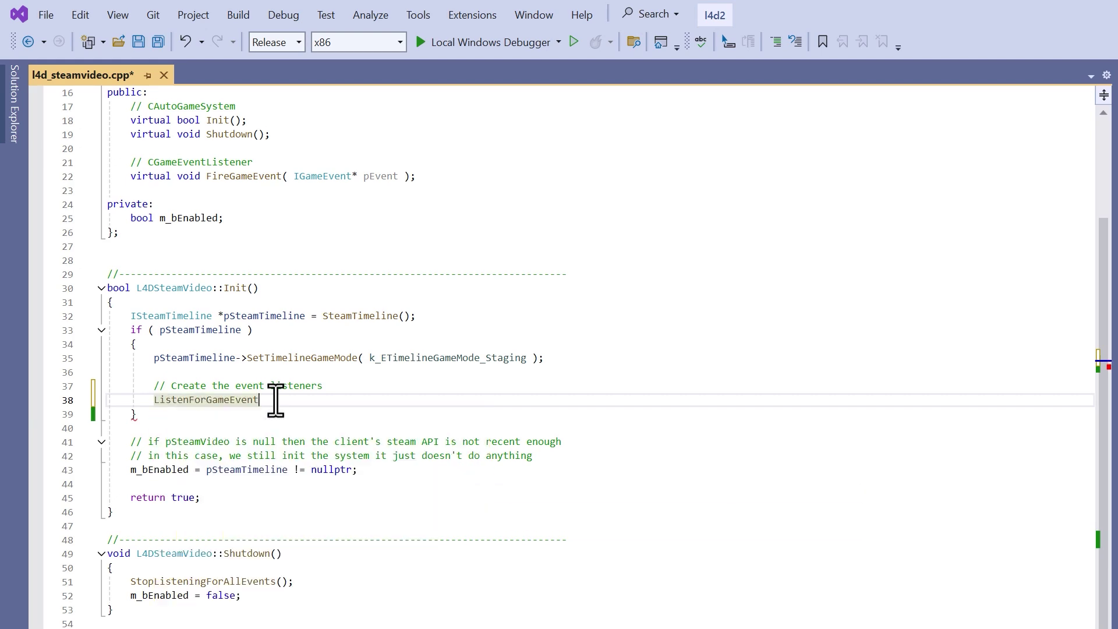
{"action": "type", "text": "(\""}
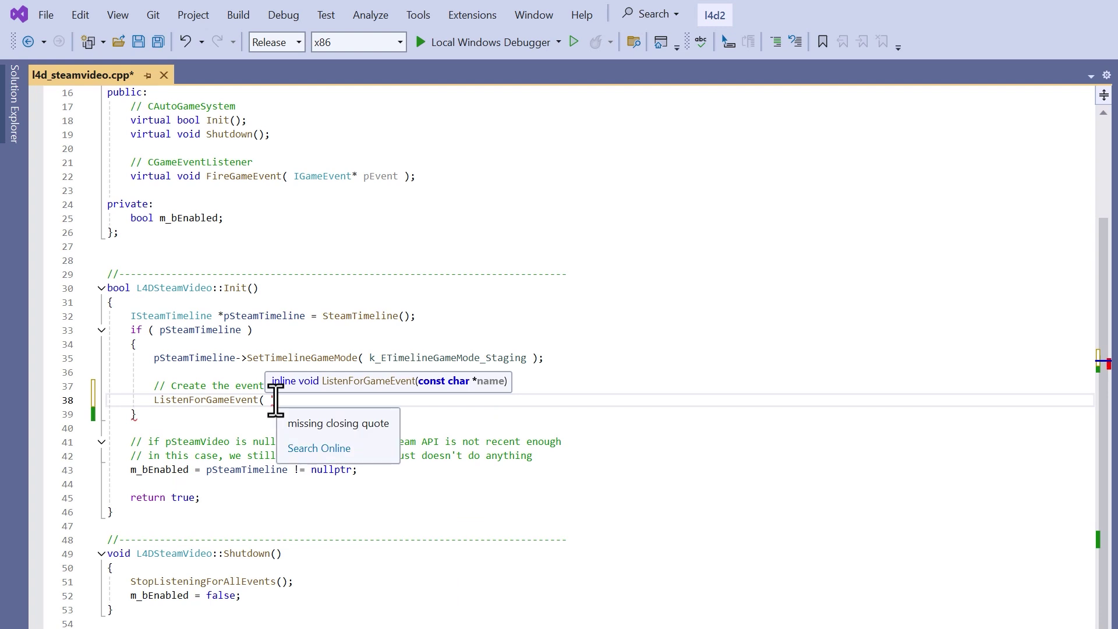
{"action": "type", "text": "survival_round_start"}
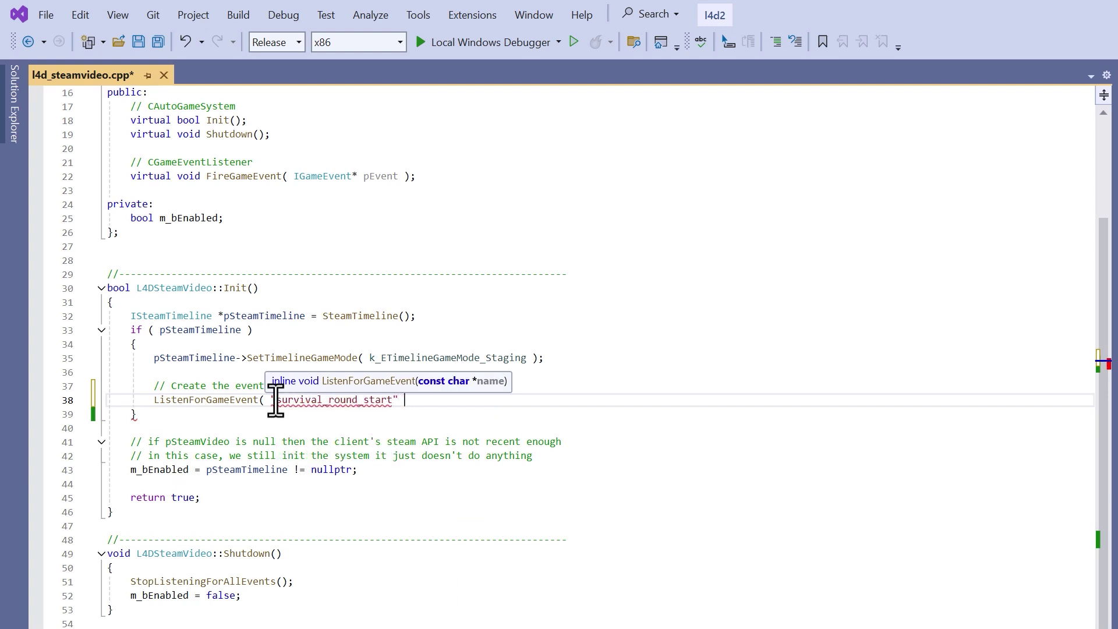
{"action": "type", "text": ");"}
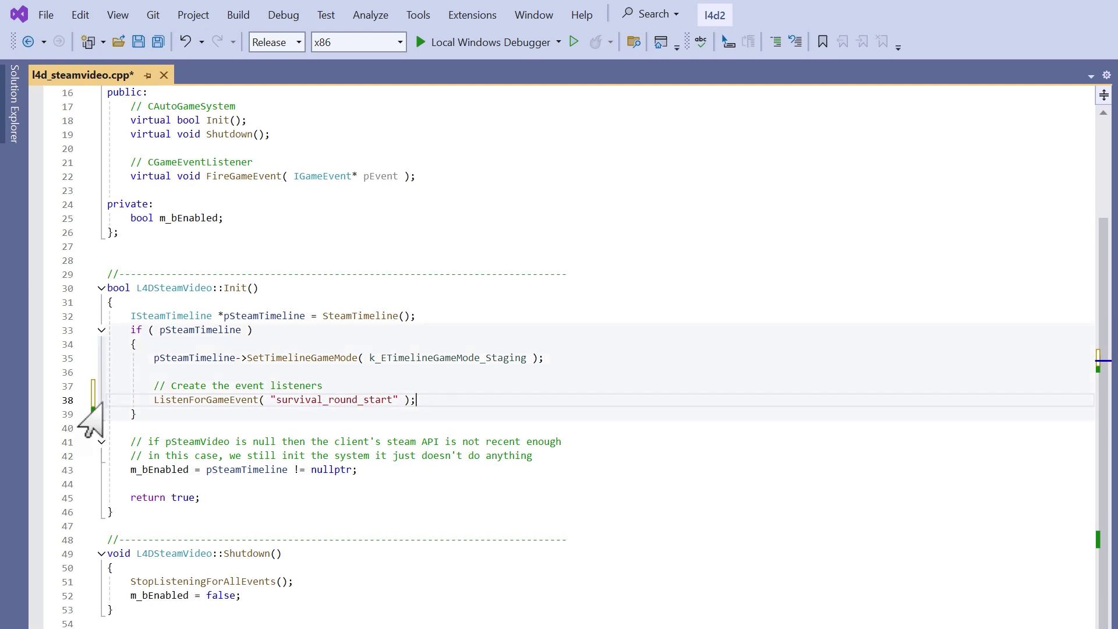
Step: Duplicate the listener line and change the copy's event to "round_end"
{"action": "left_click", "coordinate": [88, 401]}
{"action": "key", "text": "ctrl+d"}
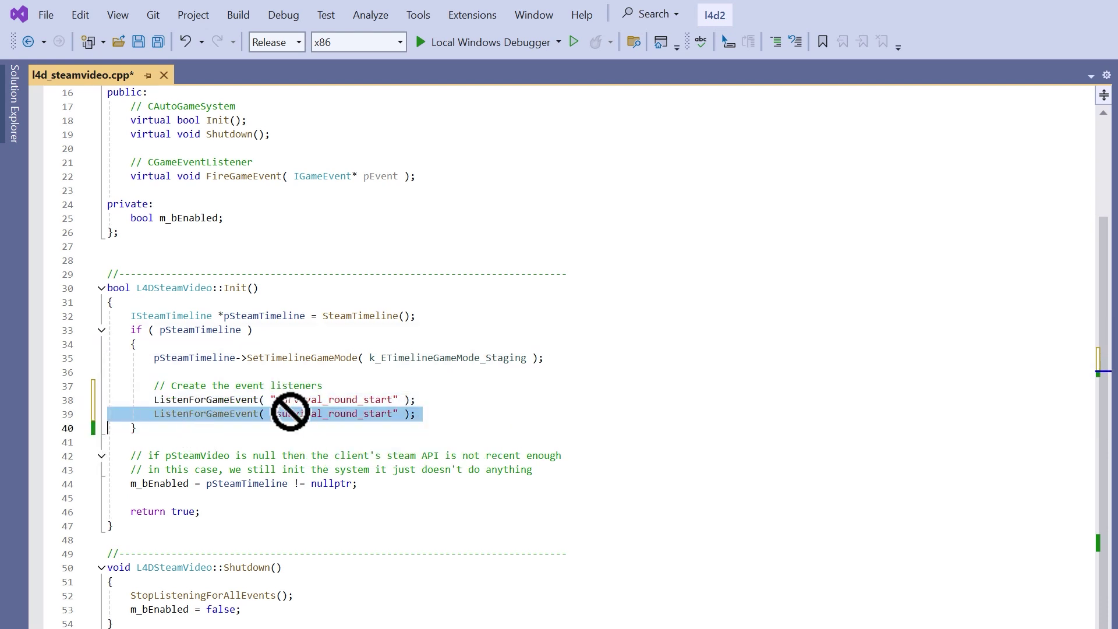
{"action": "left_click", "coordinate": [289, 410]}
{"action": "double_click", "coordinate": [288, 413]}
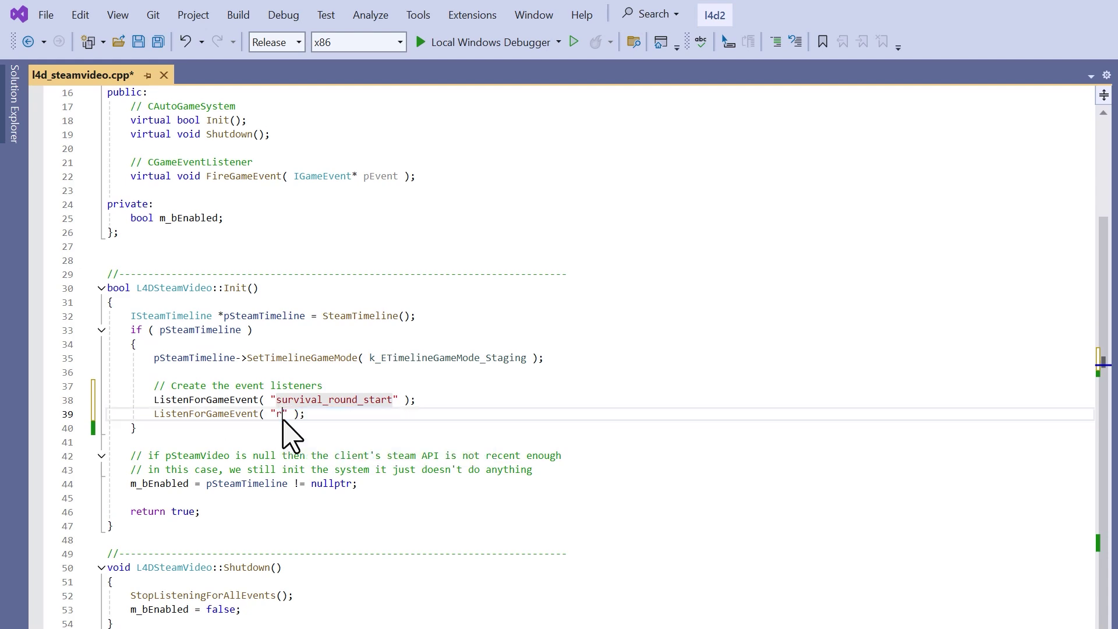
{"action": "type", "text": "round_end"}
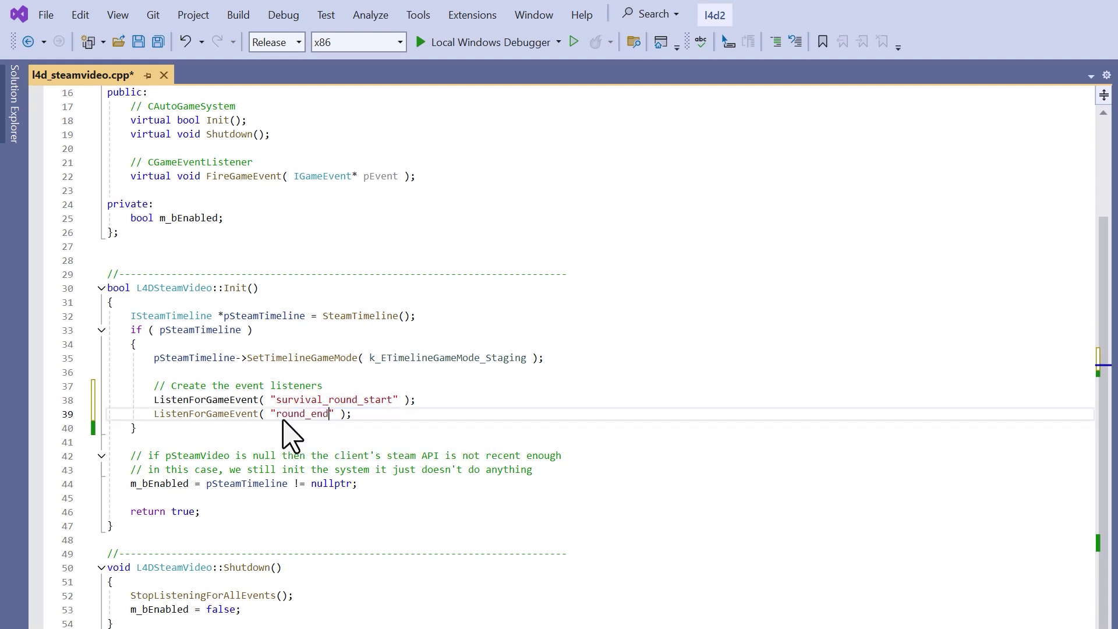
{"action": "scroll", "coordinate": [514, 582], "scroll_direction": "down", "scroll_amount": 1}
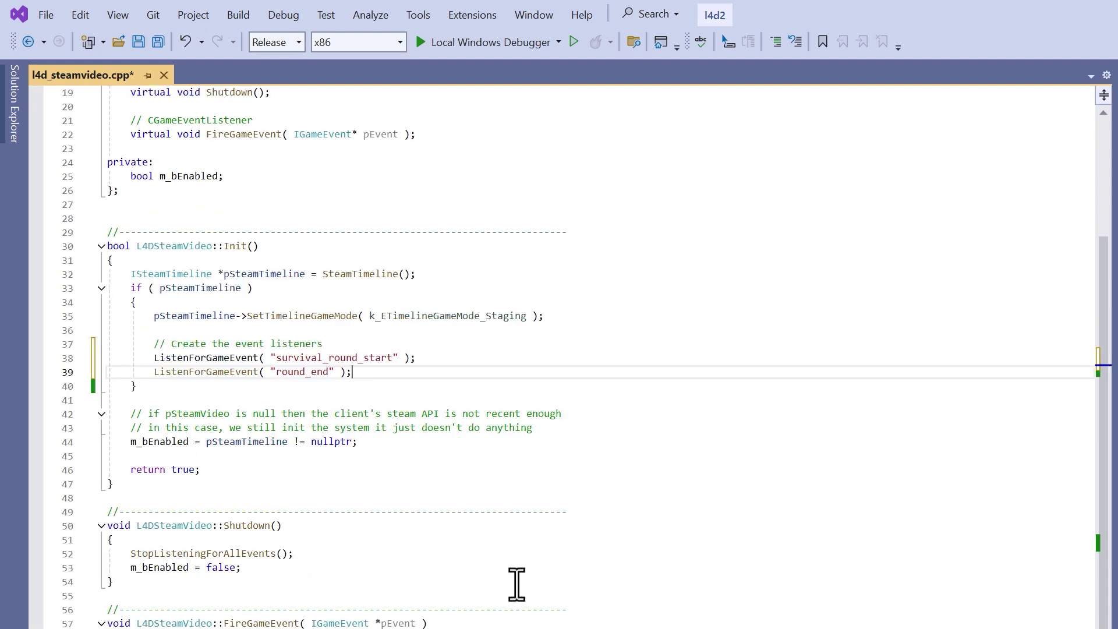
{"action": "scroll", "coordinate": [524, 569], "scroll_direction": "down", "scroll_amount": 1}
{"action": "scroll", "coordinate": [524, 568], "scroll_direction": "down", "scroll_amount": 1}
{"action": "scroll", "coordinate": [249, 534], "scroll_direction": "down", "scroll_amount": 2}
{"action": "scroll", "coordinate": [250, 533], "scroll_direction": "down", "scroll_amount": 5}
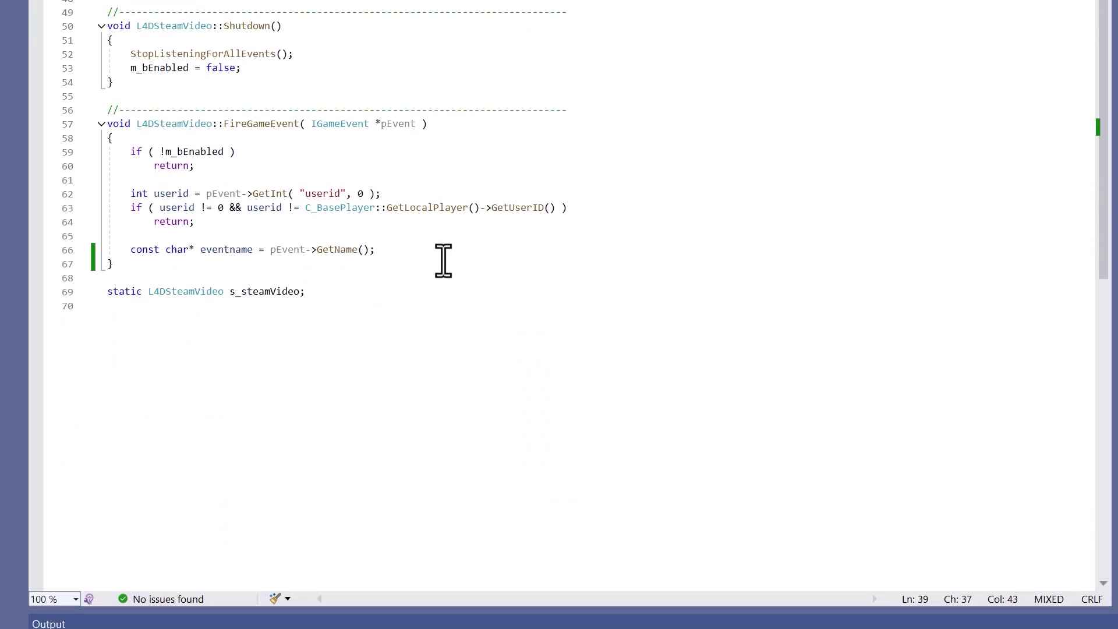
{"action": "left_click", "coordinate": [445, 251]}
Step: Add an if check comparing eventname to "survival_round_start" with V_strcmp after the lookup
{"action": "key", "text": "Return"}
{"action": "key", "text": "Return"}
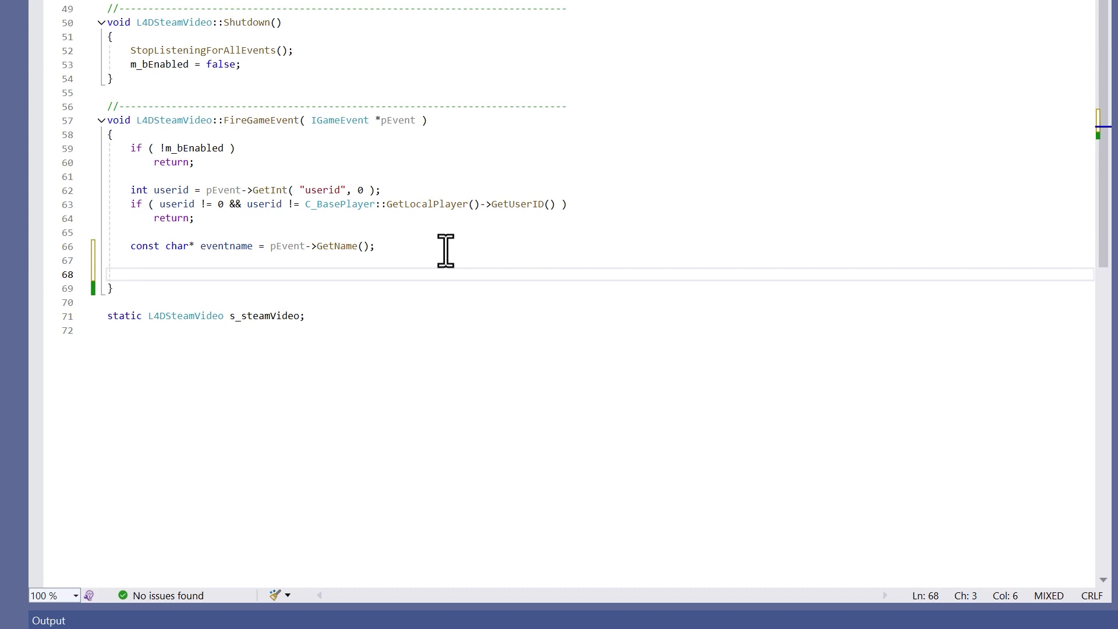
{"action": "type", "text": "if ( V_st"}
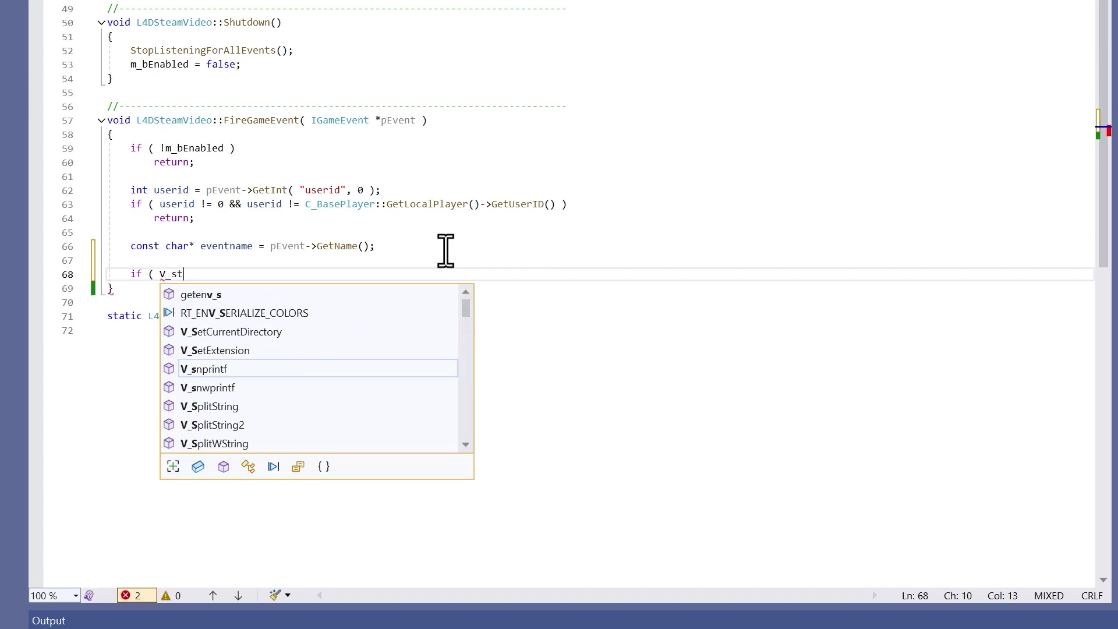
{"action": "type", "text": "rcmp*("}
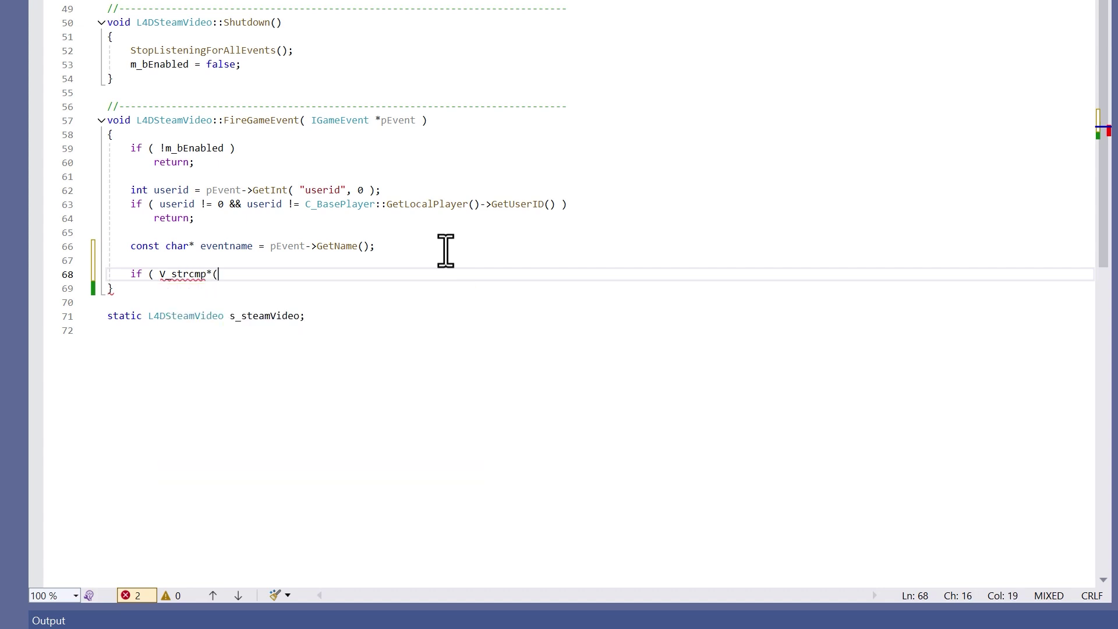
{"action": "key", "text": "BackSpace"}
{"action": "type", "text": "( \"survival_round_start"}
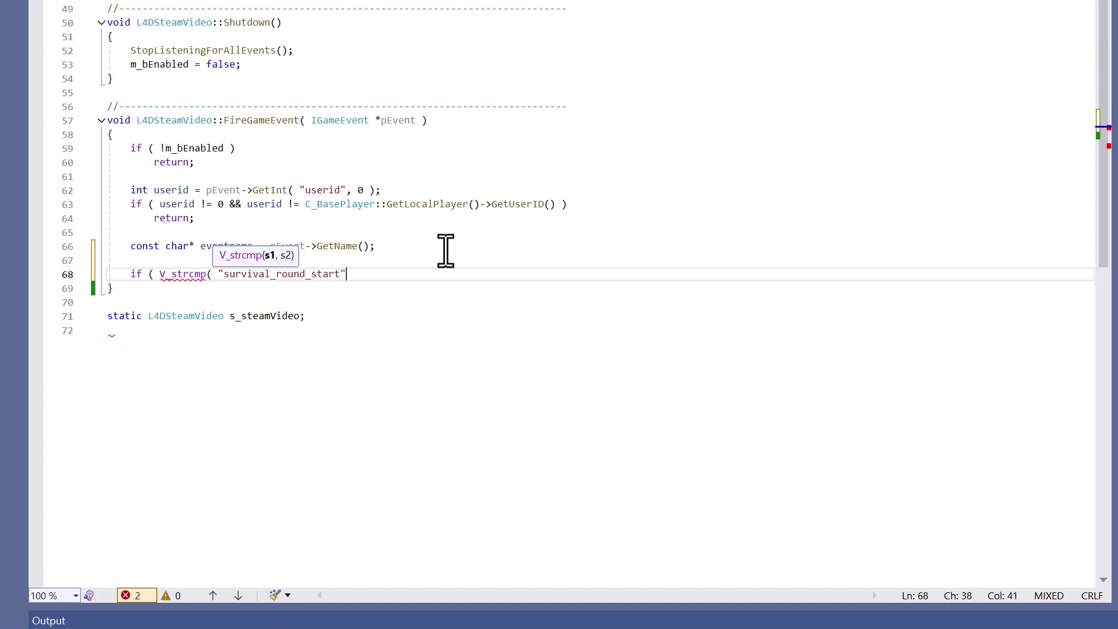
{"action": "type", "text": "eventname"}
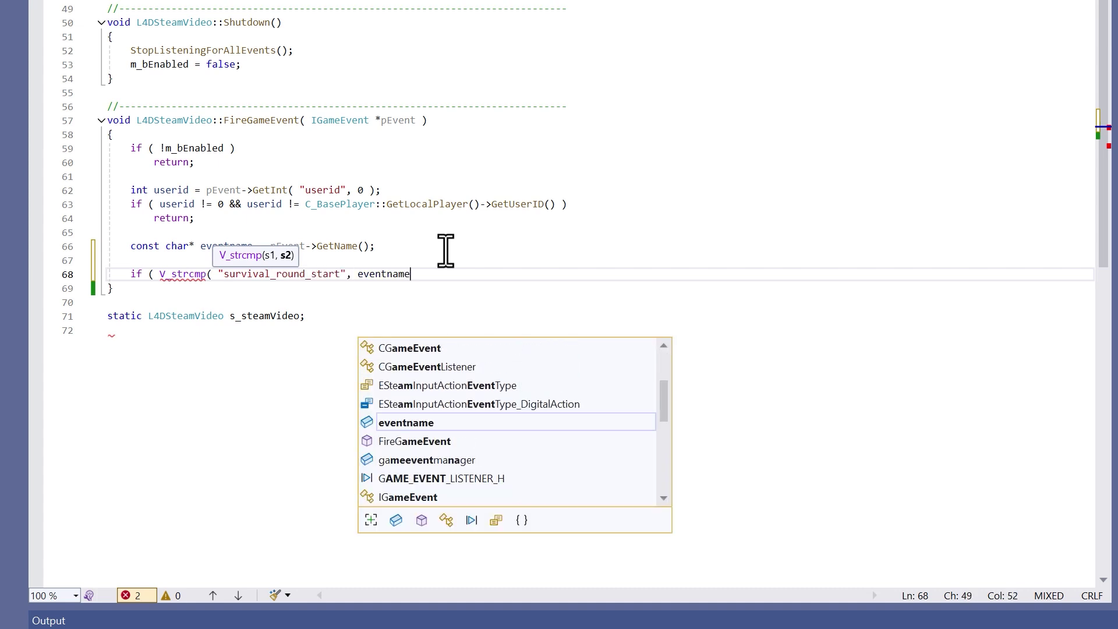
{"action": "type", "text": " ) == 0"}
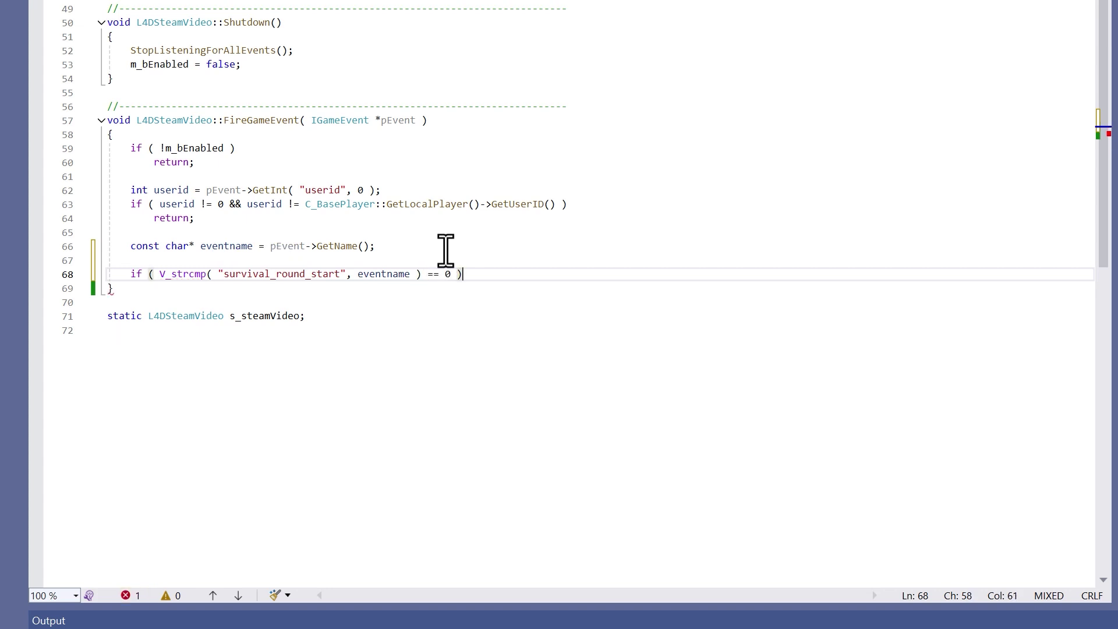
Step: Inside the braces, call SteamTimeline()->SetTimelineGameMode( k_ETimelineGameMode_Playing )
{"action": "key", "text": "Return"}
{"action": "key", "text": "Return"}
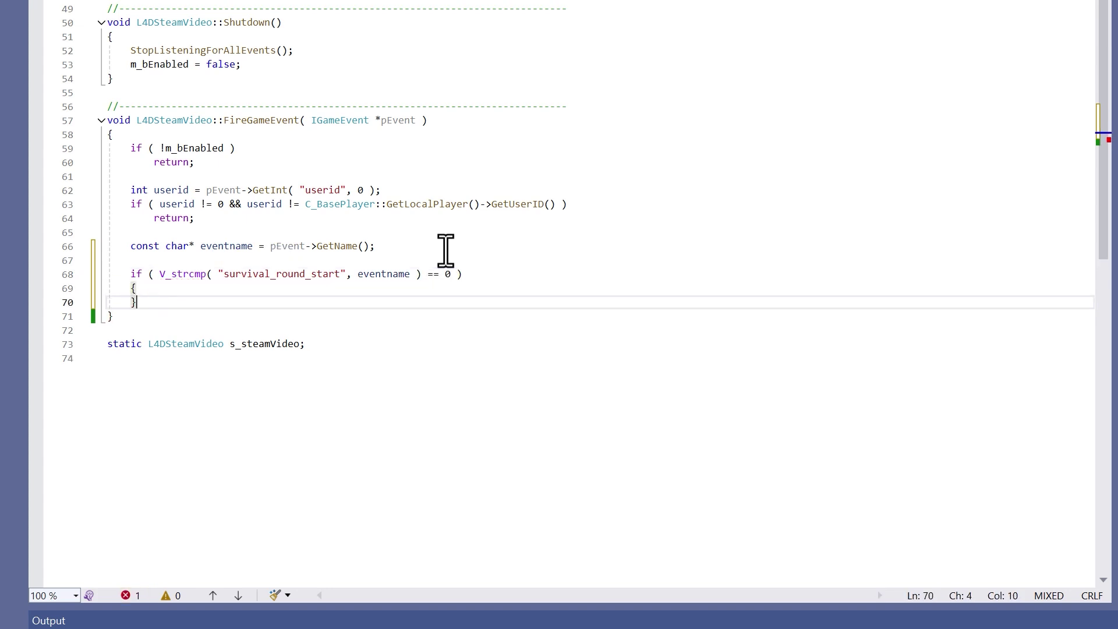
{"action": "key", "text": "Up"}
{"action": "key", "text": "End"}
{"action": "key", "text": "Return"}
{"action": "type", "text": "S"}
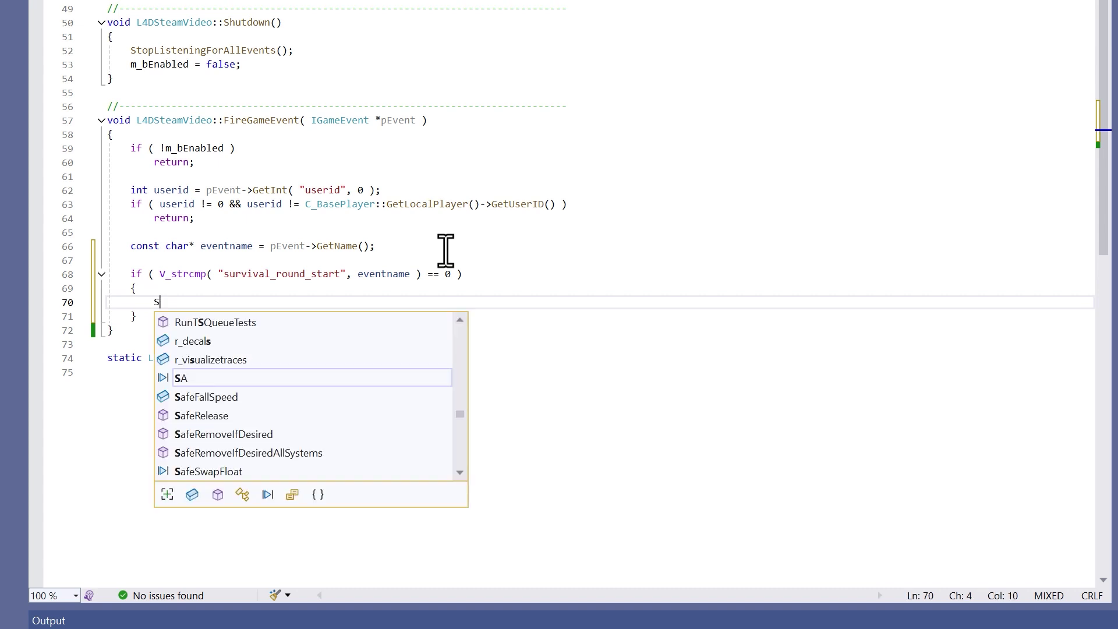
{"action": "type", "text": "teamtime"}
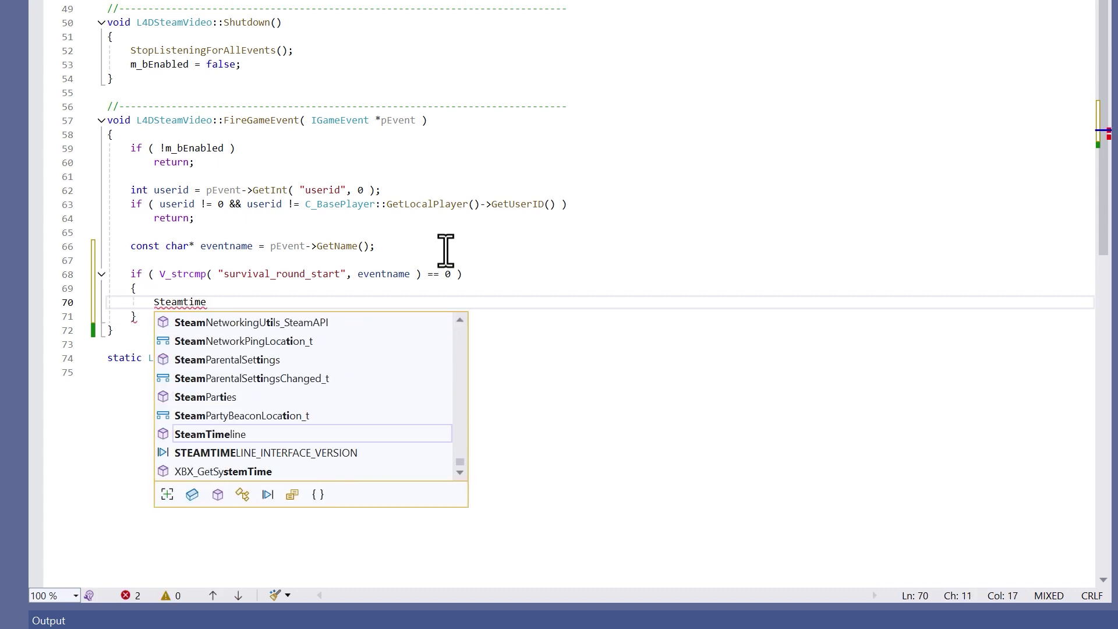
{"action": "key", "text": "Tab"}
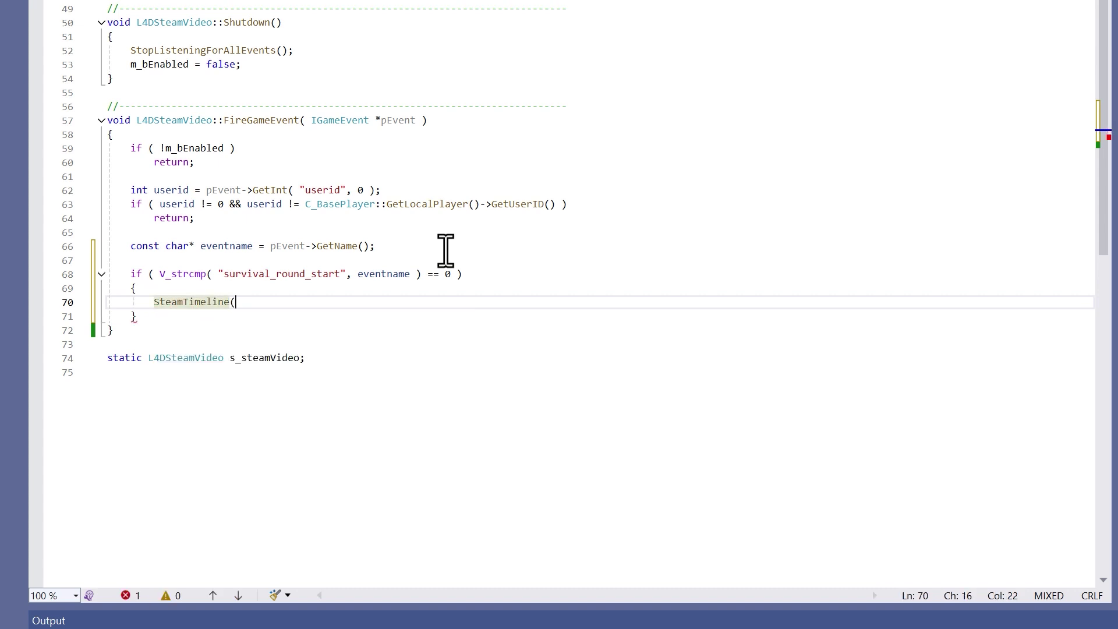
{"action": "type", "text": ")->S"}
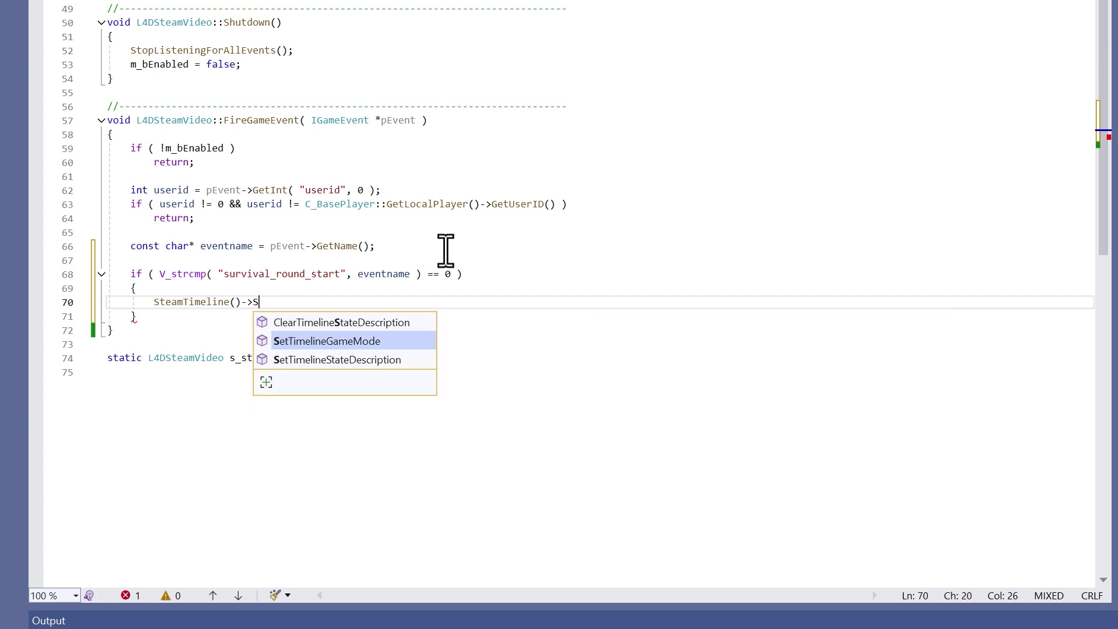
{"action": "type", "text": "etTimelineG"}
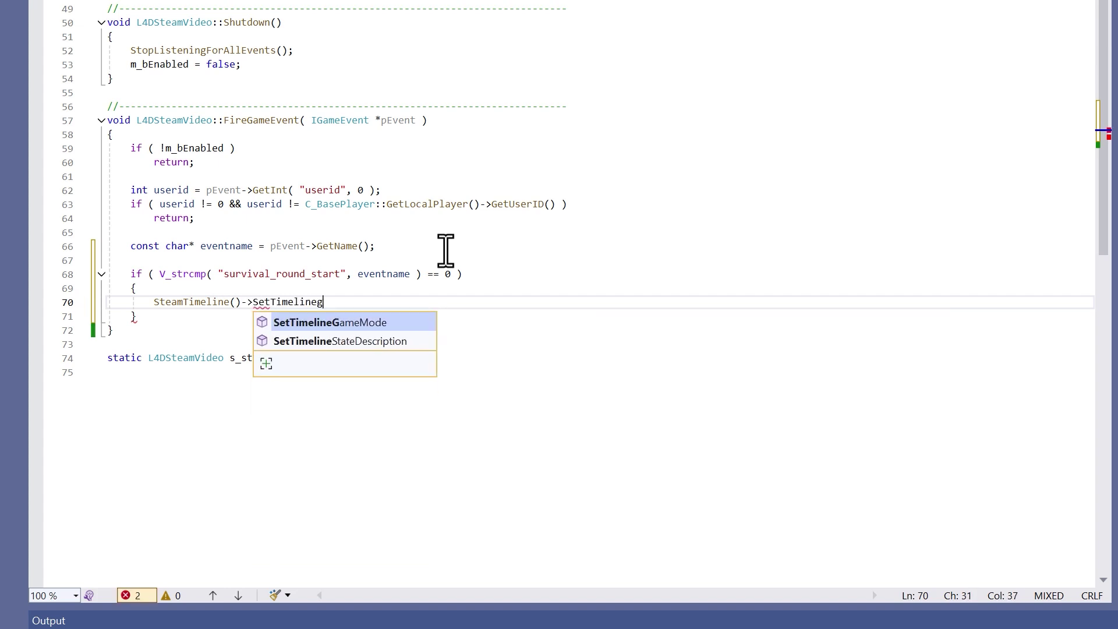
{"action": "type", "text": "a"}
{"action": "key", "text": "Tab"}
{"action": "type", "text": "( "}
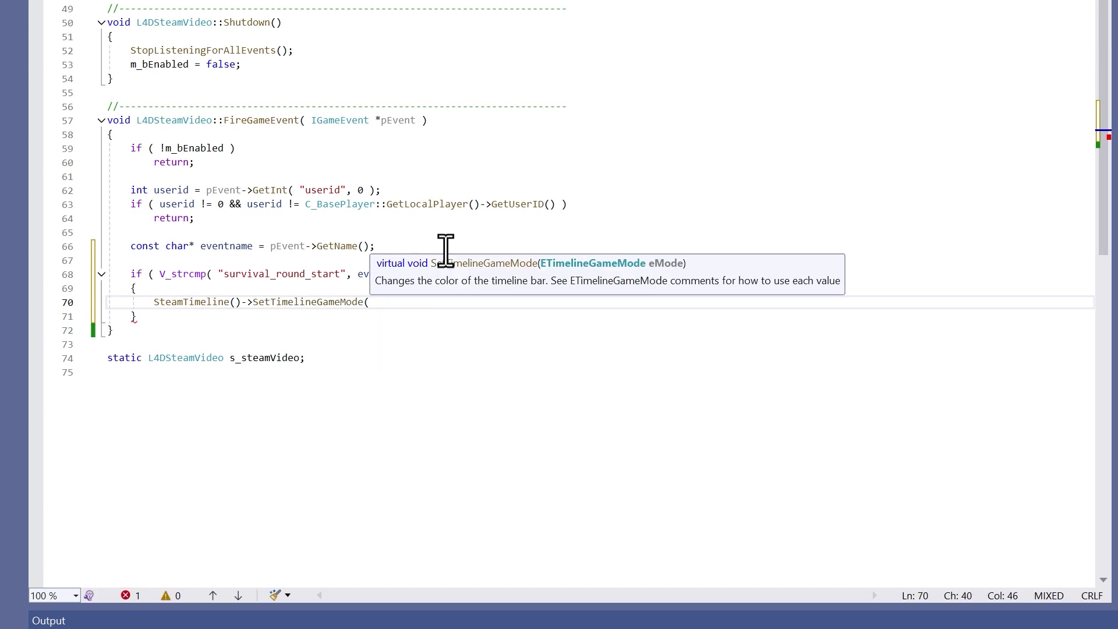
{"action": "type", "text": "k_etimel"}
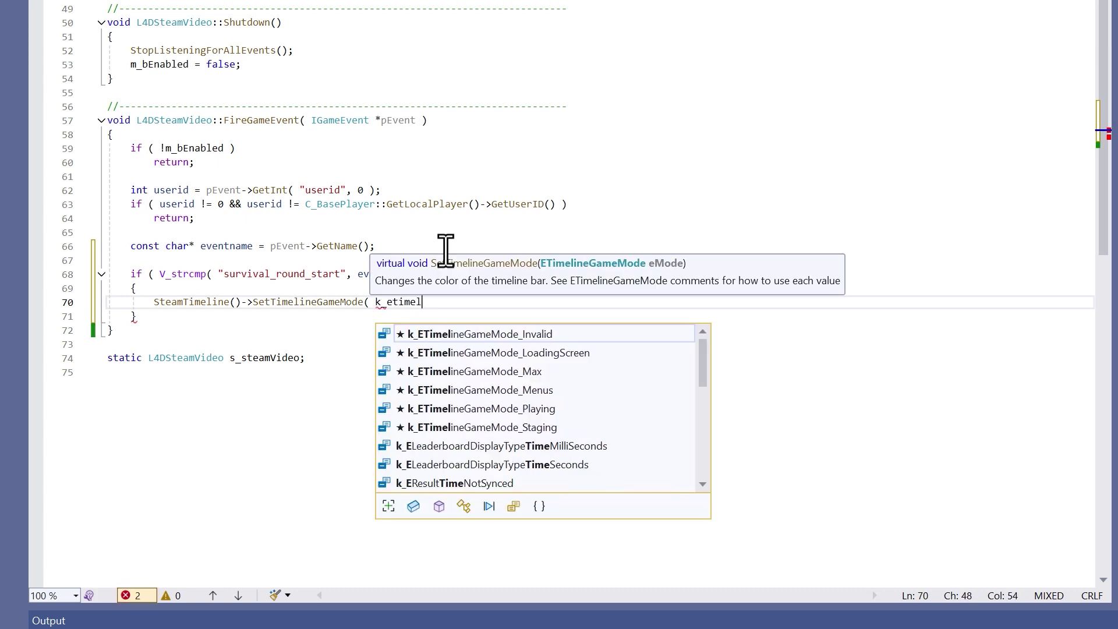
{"action": "key", "text": "Down"}
{"action": "key", "text": "Down"}
{"action": "key", "text": "Down"}
{"action": "key", "text": "Down"}
{"action": "key", "text": "Tab"}
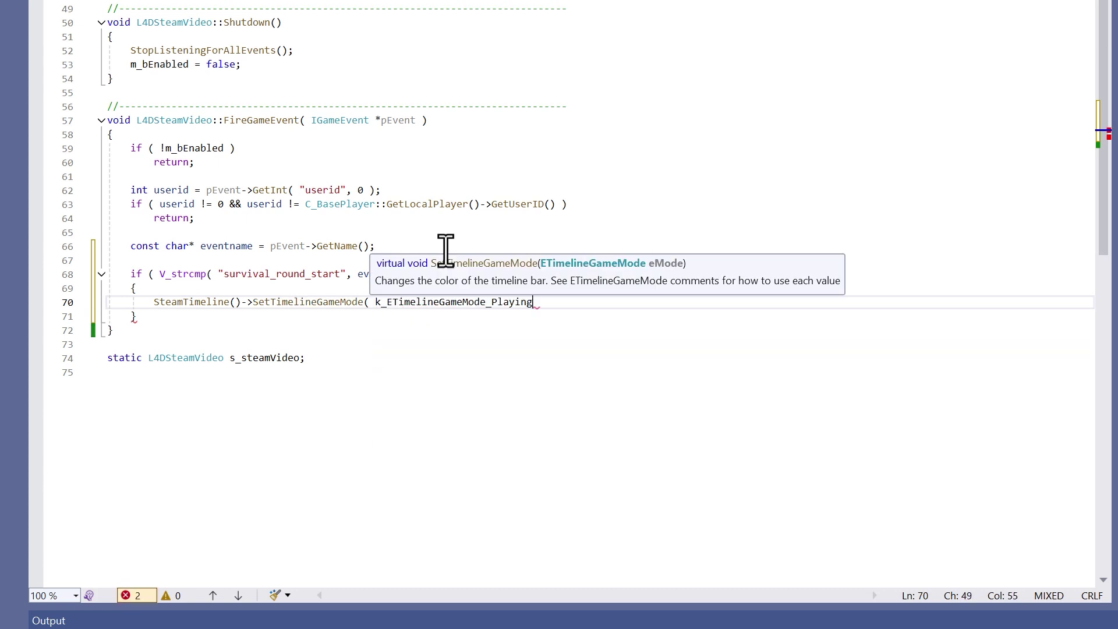
{"action": "type", "text": " );"}
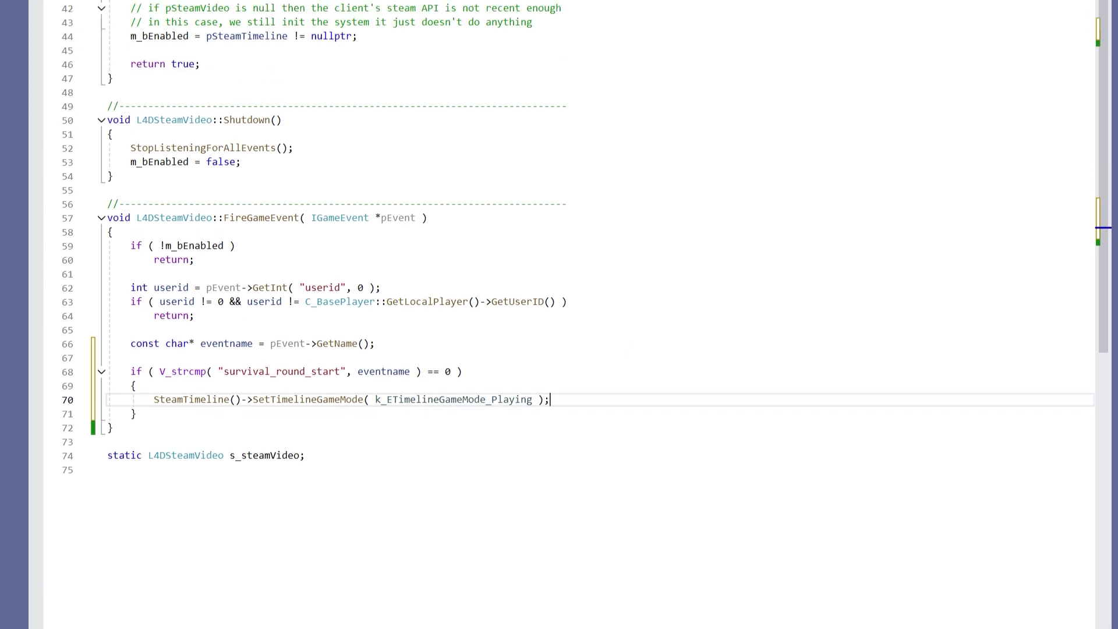
Step: Check Init's k_ETimelineGameMode_Staging line, then select the survival_round_start if-block
{"action": "scroll", "coordinate": [110, 233], "scroll_direction": "up", "scroll_amount": 5}
{"action": "left_click", "coordinate": [116, 232]}
{"action": "left_click", "coordinate": [81, 236]}
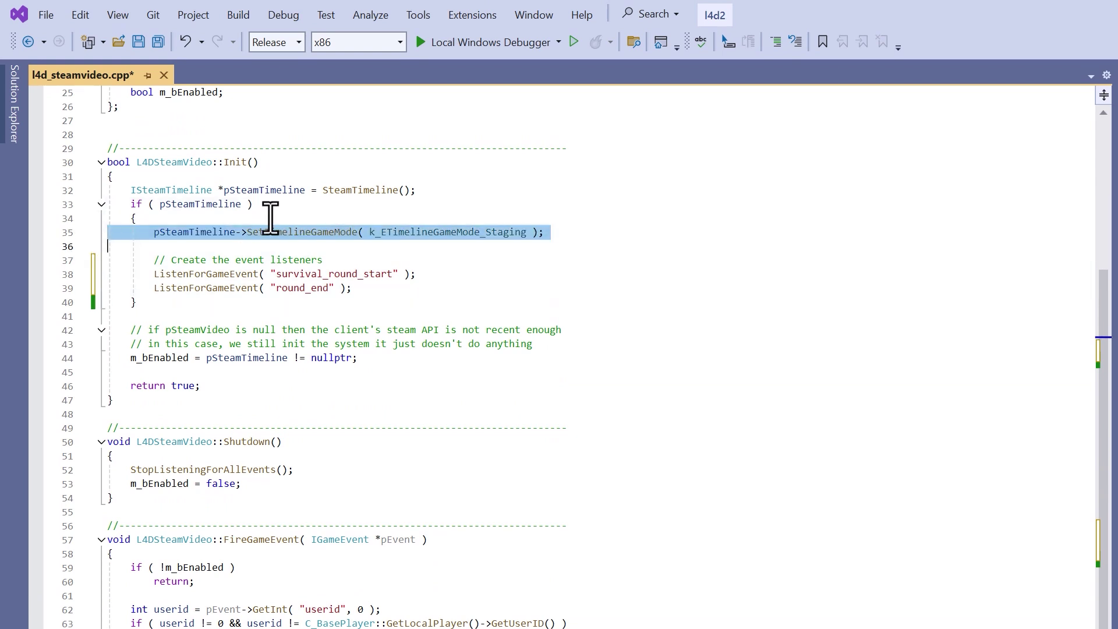
{"action": "double_click", "coordinate": [449, 231]}
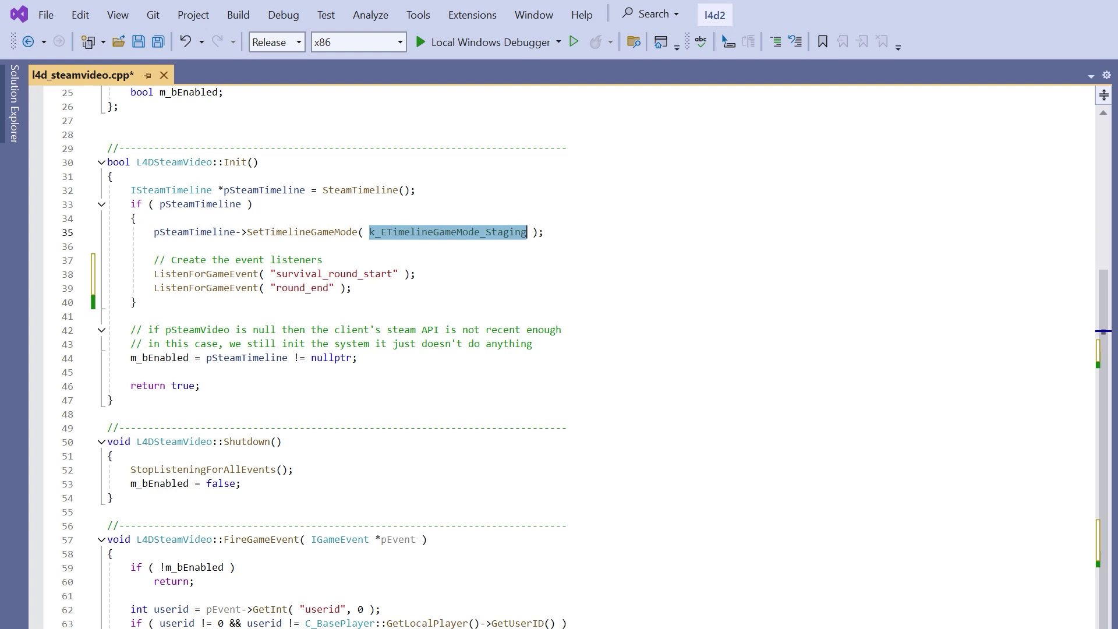
{"action": "scroll", "coordinate": [568, 463], "scroll_direction": "down", "scroll_amount": 5}
{"action": "left_click", "coordinate": [566, 461]}
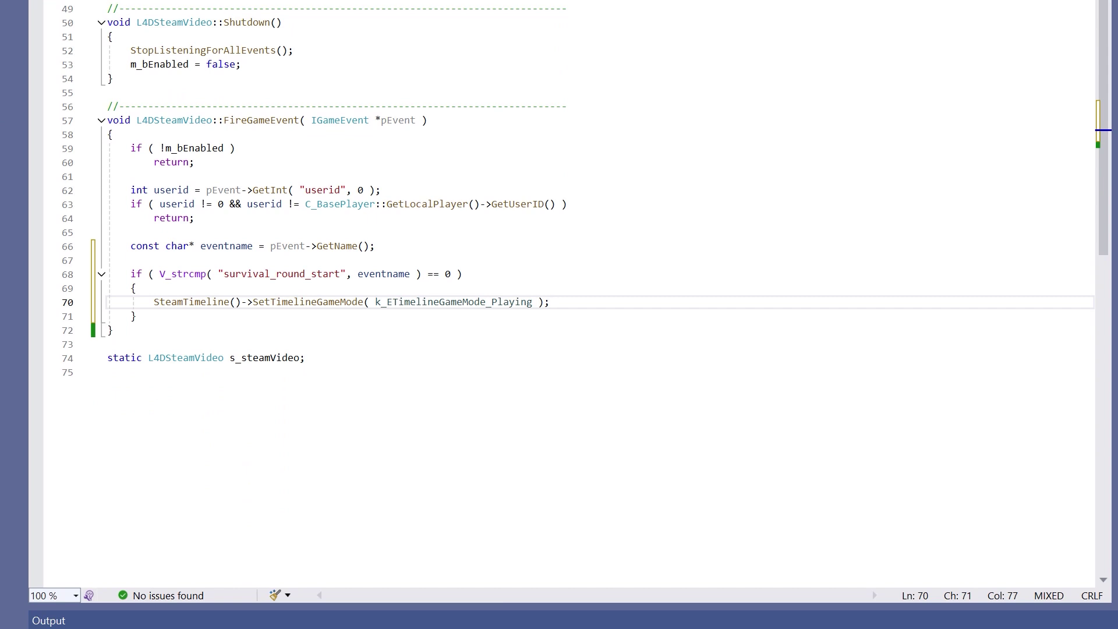
{"action": "left_click", "coordinate": [527, 291]}
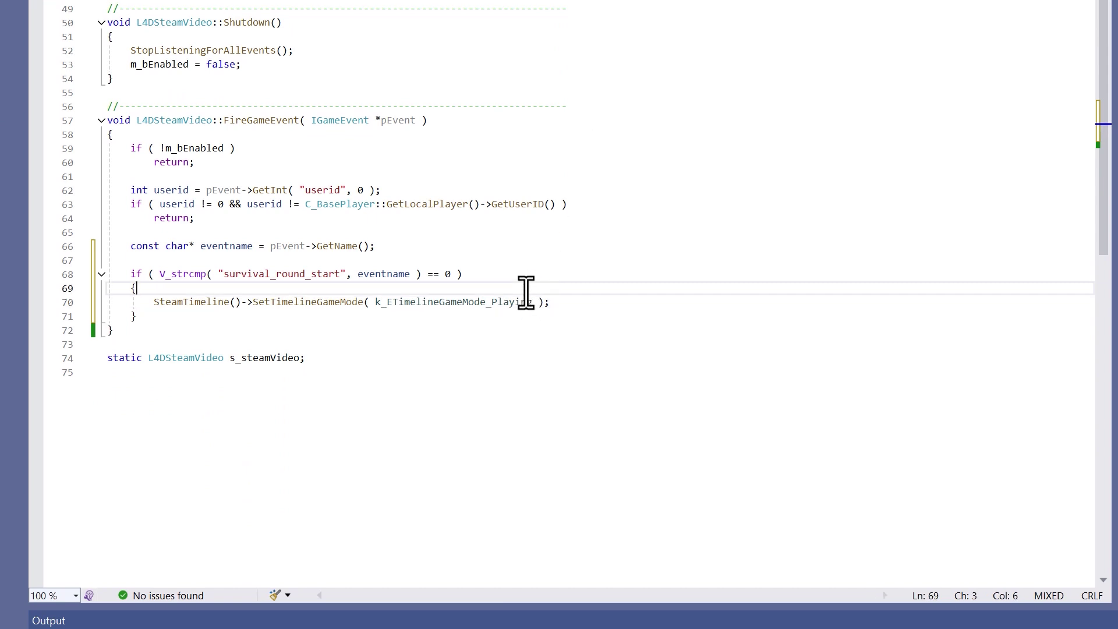
{"action": "left_click", "coordinate": [569, 301]}
{"action": "left_click", "coordinate": [492, 317]}
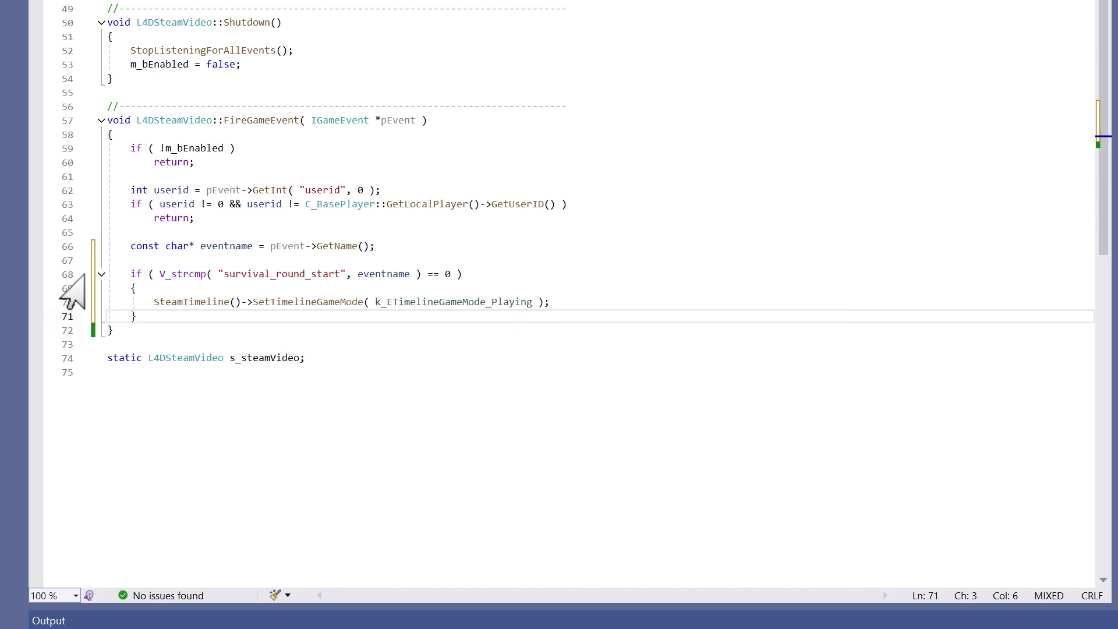
{"action": "left_click_drag", "start_coordinate": [77, 274], "coordinate": [75, 314]}
Step: Duplicate the if-block as a "round_end" check that sets k_ETimelineGameMode_Staging
{"action": "key", "text": "ctrl+d"}
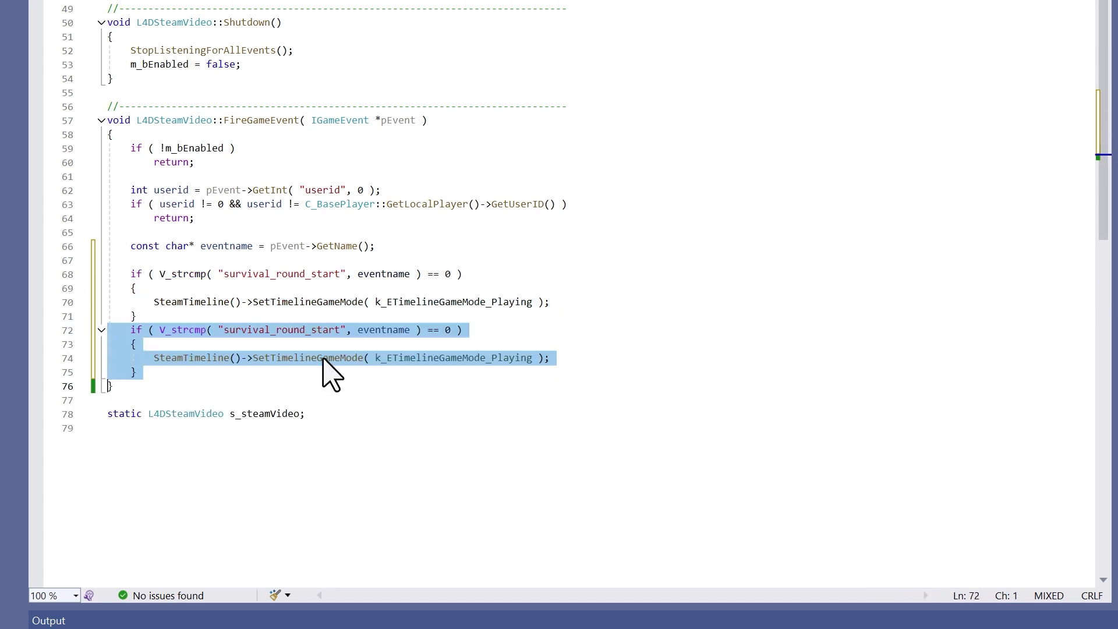
{"action": "double_click", "coordinate": [268, 333]}
{"action": "type", "text": "round"}
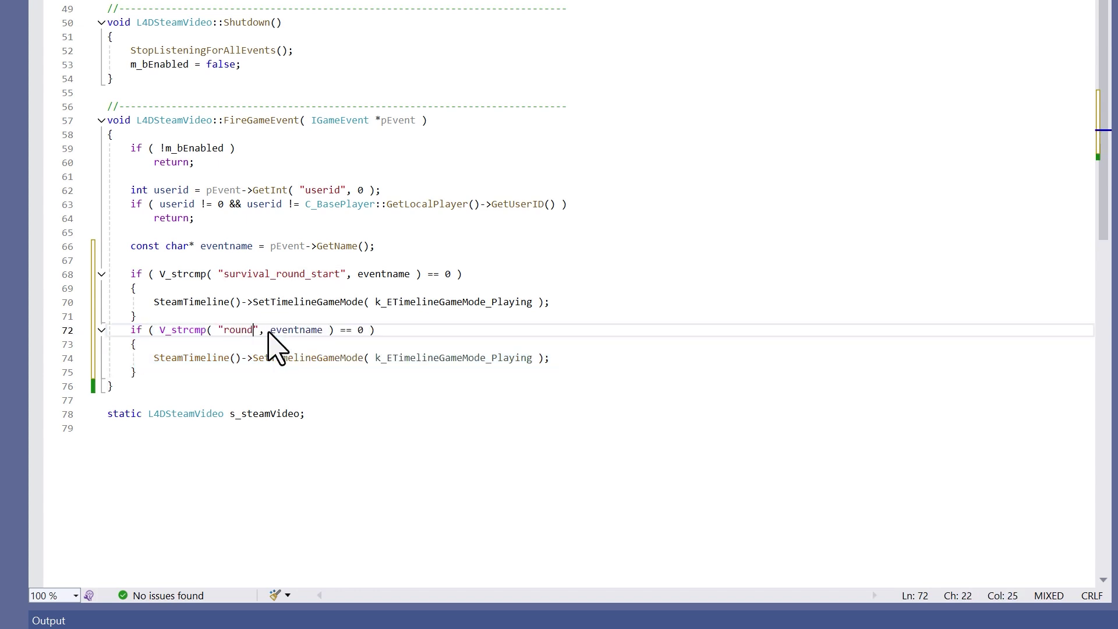
{"action": "type", "text": "_end"}
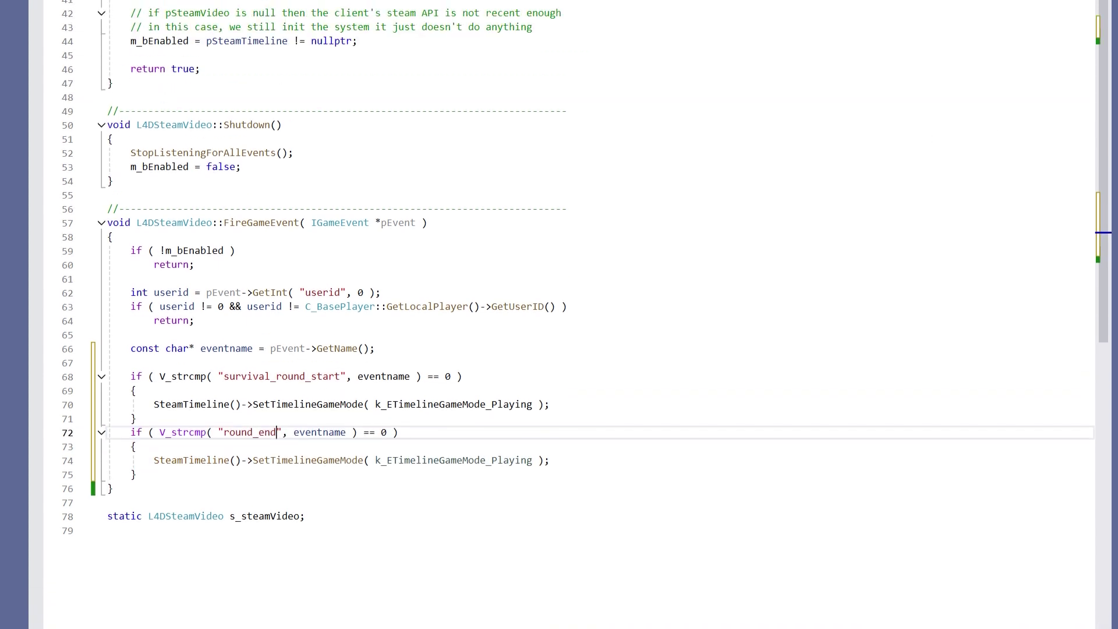
{"action": "double_click", "coordinate": [419, 232]}
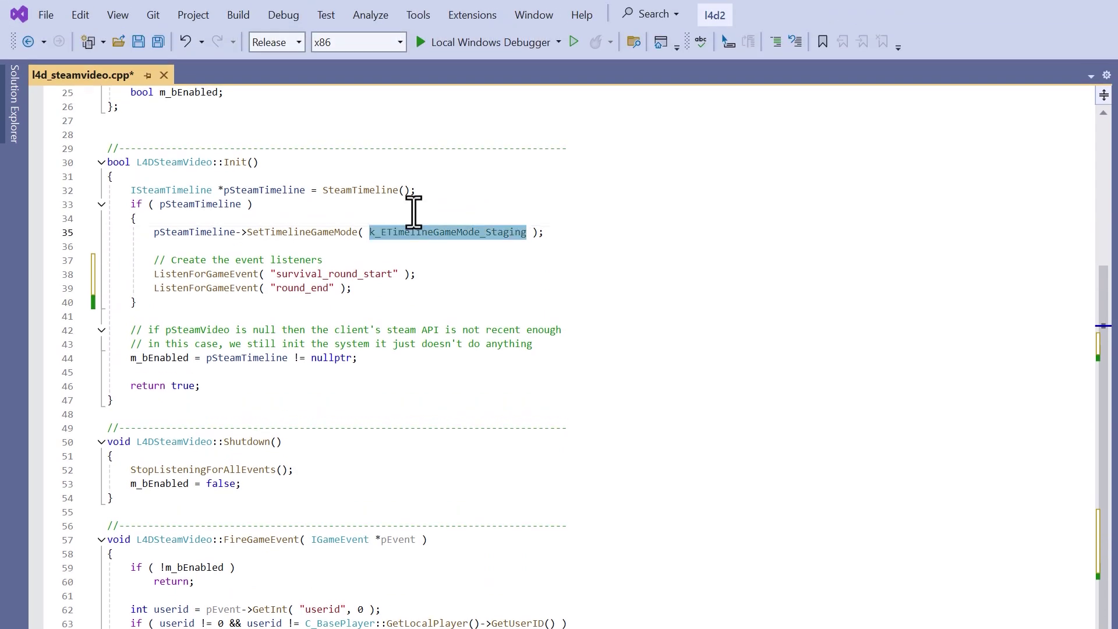
{"action": "key", "text": "ctrl+c"}
{"action": "scroll", "coordinate": [559, 388], "scroll_direction": "down", "scroll_amount": 2}
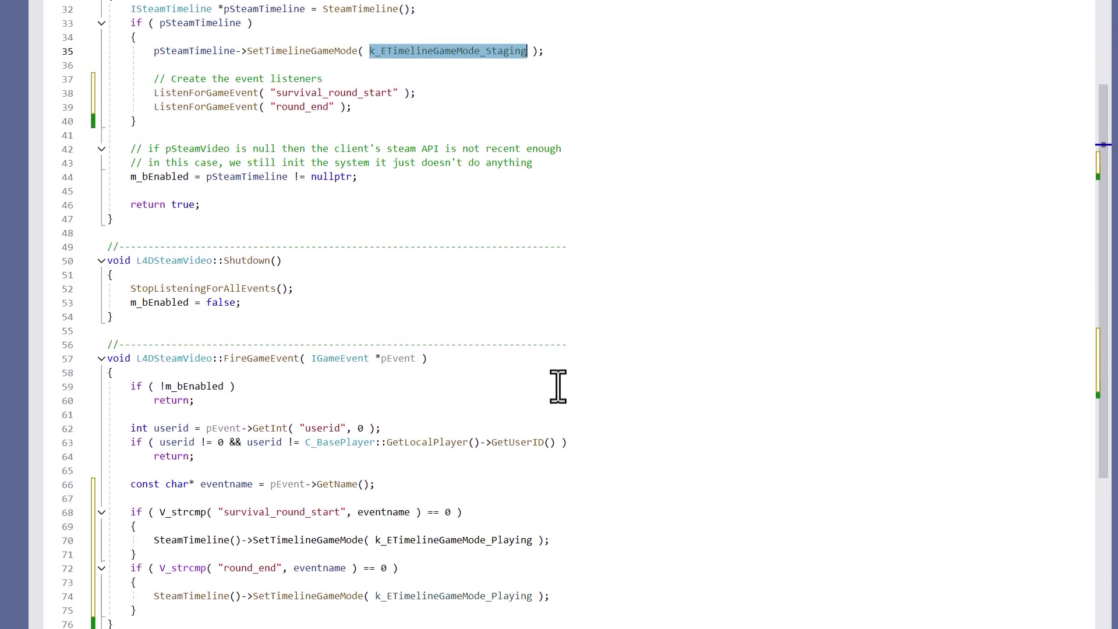
{"action": "scroll", "coordinate": [559, 387], "scroll_direction": "down", "scroll_amount": 6}
{"action": "double_click", "coordinate": [504, 358]}
{"action": "key", "text": "ctrl+v"}
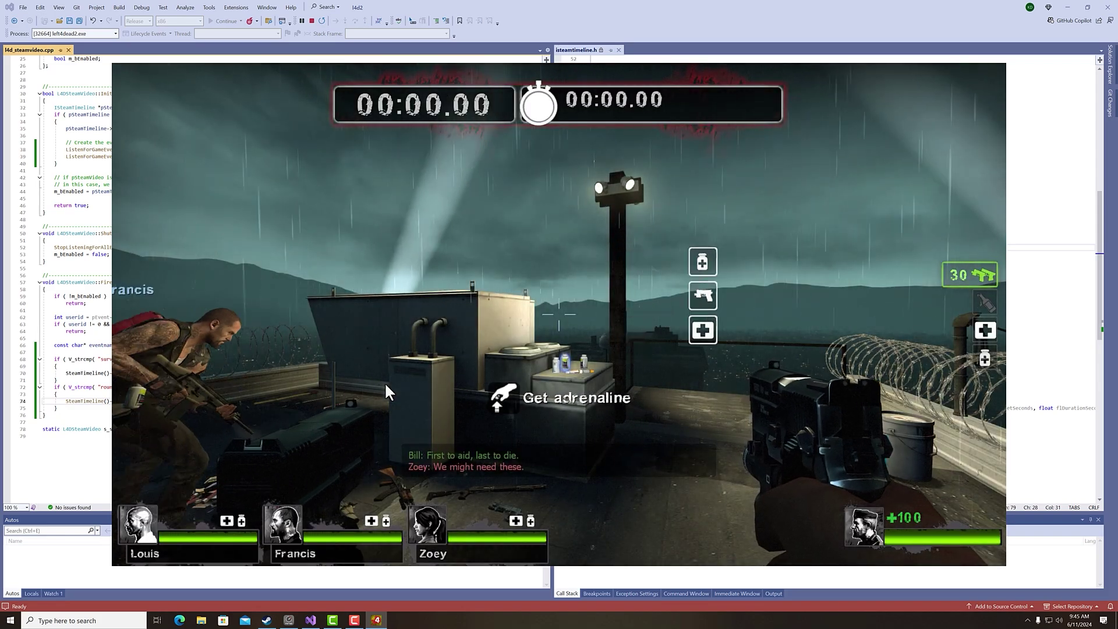
Step: Walk to the radio to start the survival round, then step off the rooftop ledge
{"action": "left_click", "coordinate": [384, 382]}
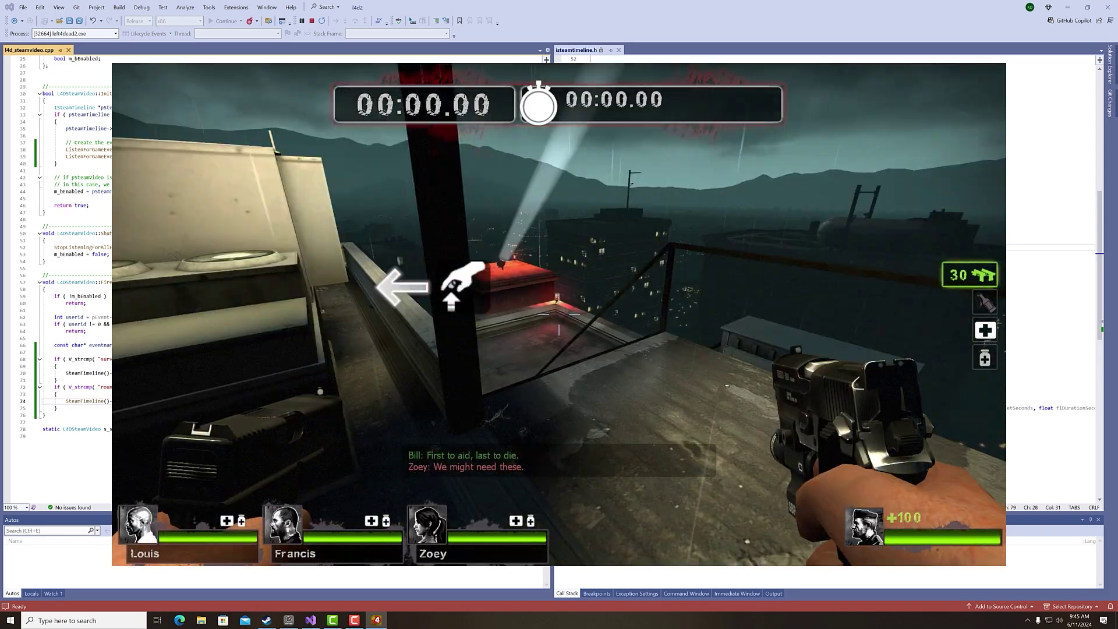
{"action": "key", "text": "w"}
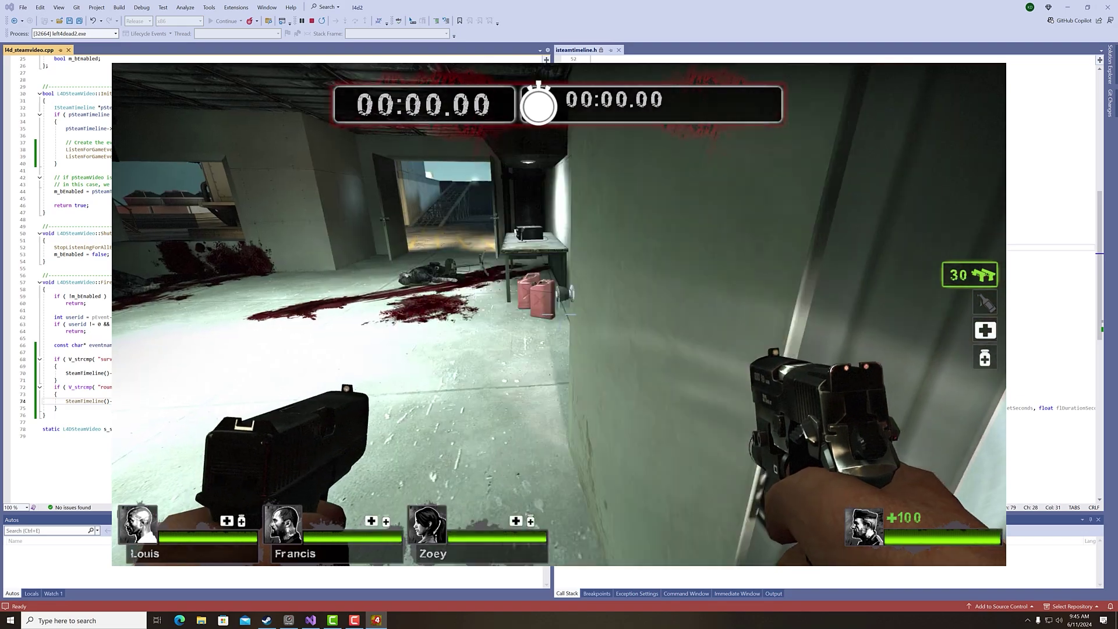
{"action": "key", "text": "w"}
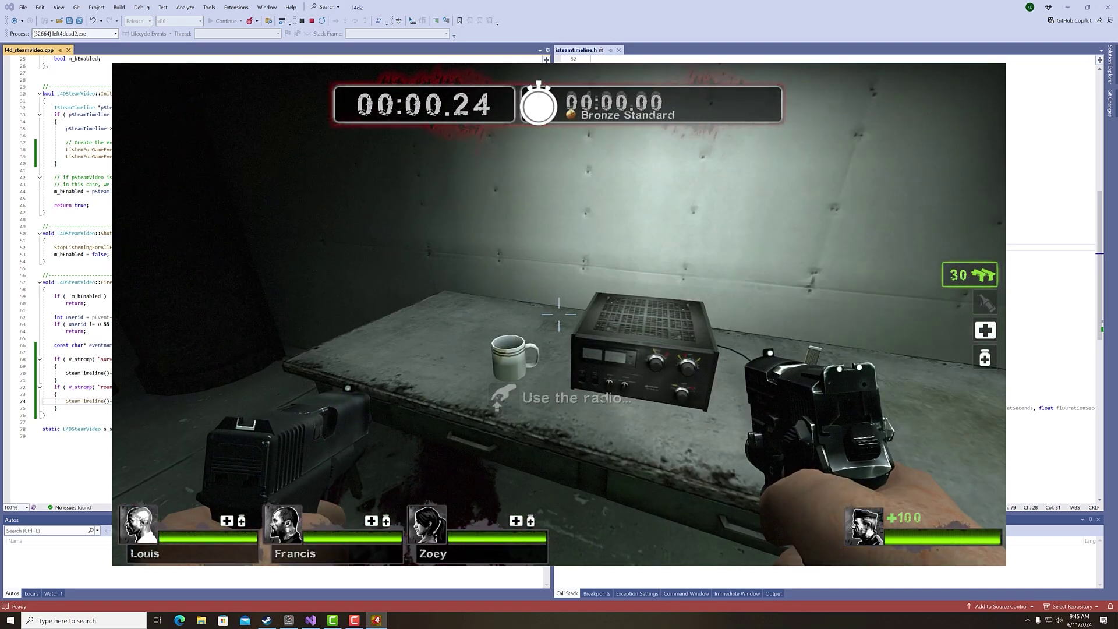
{"action": "key", "text": "e"}
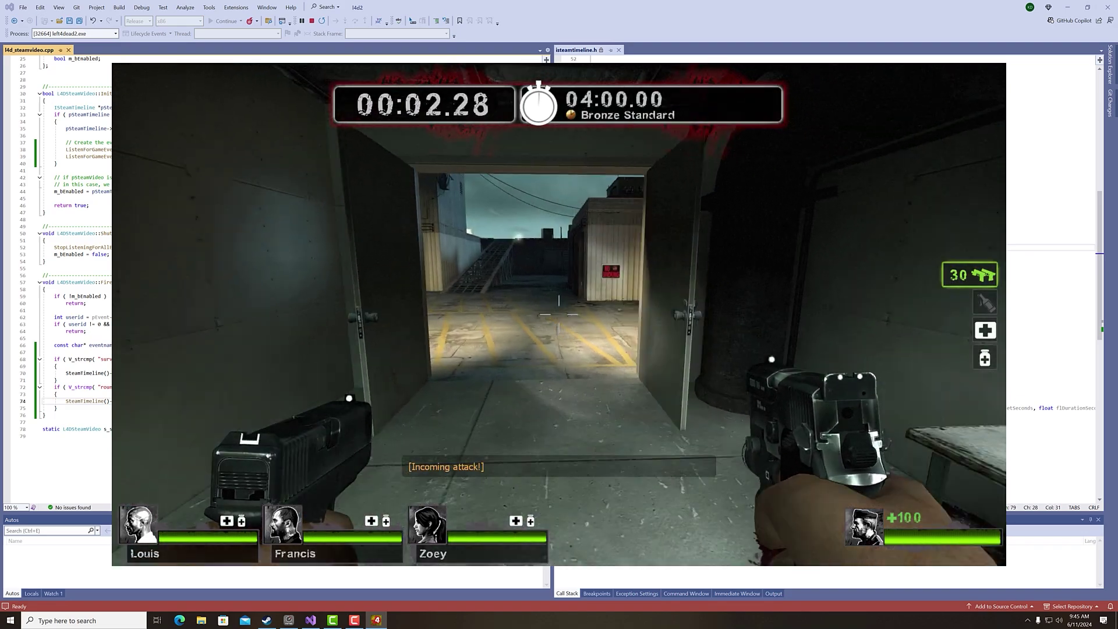
{"action": "key", "text": "w"}
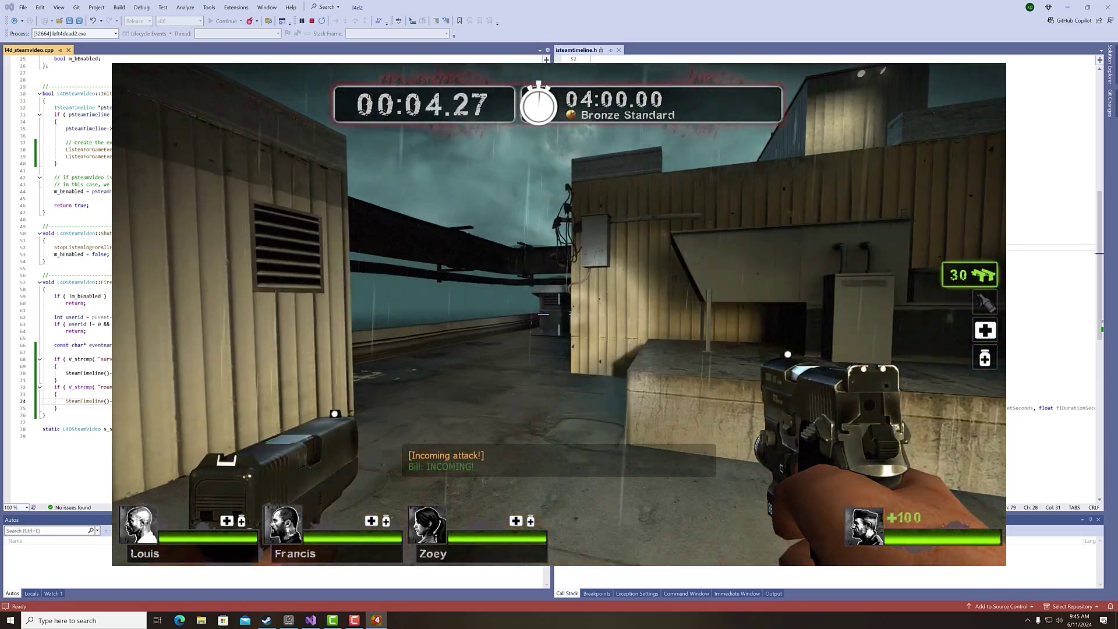
{"action": "key", "text": "w"}
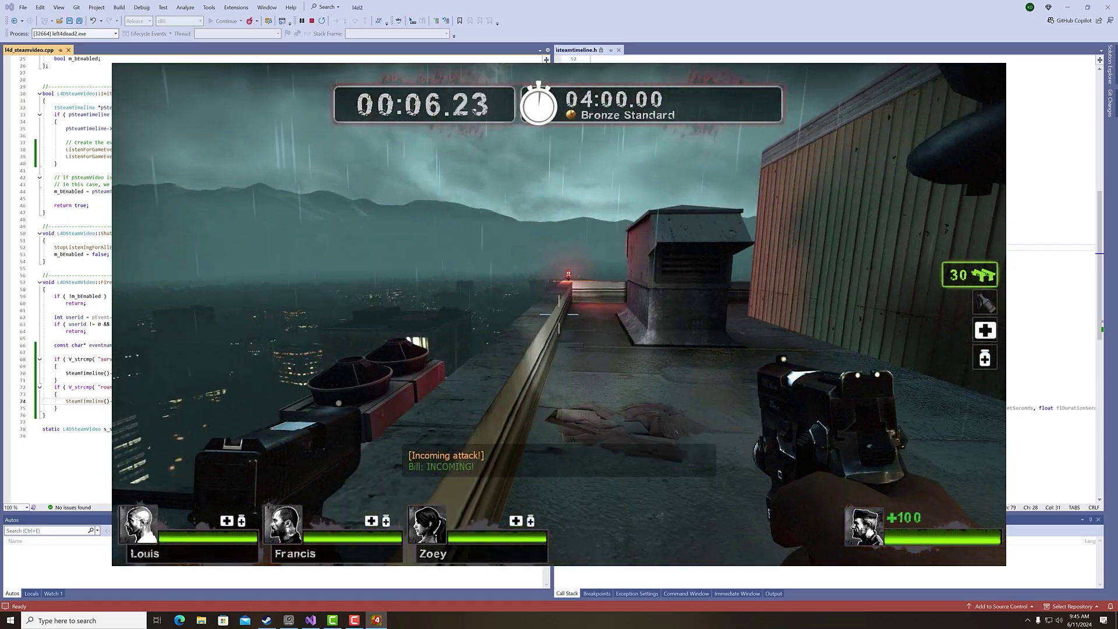
{"action": "key", "text": "w"}
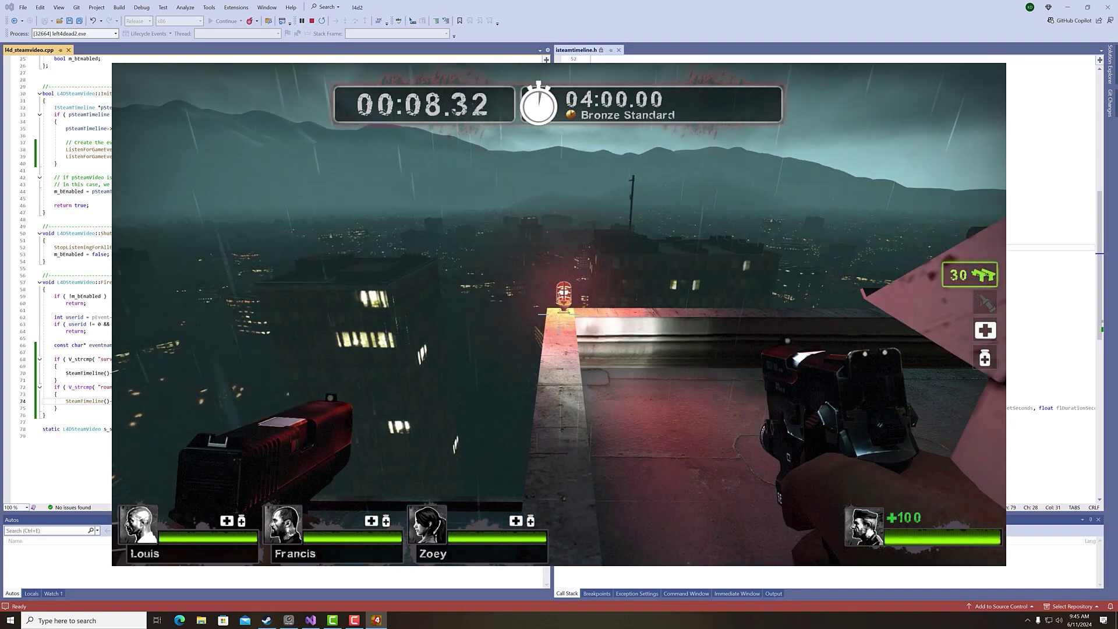
{"action": "key", "text": "w"}
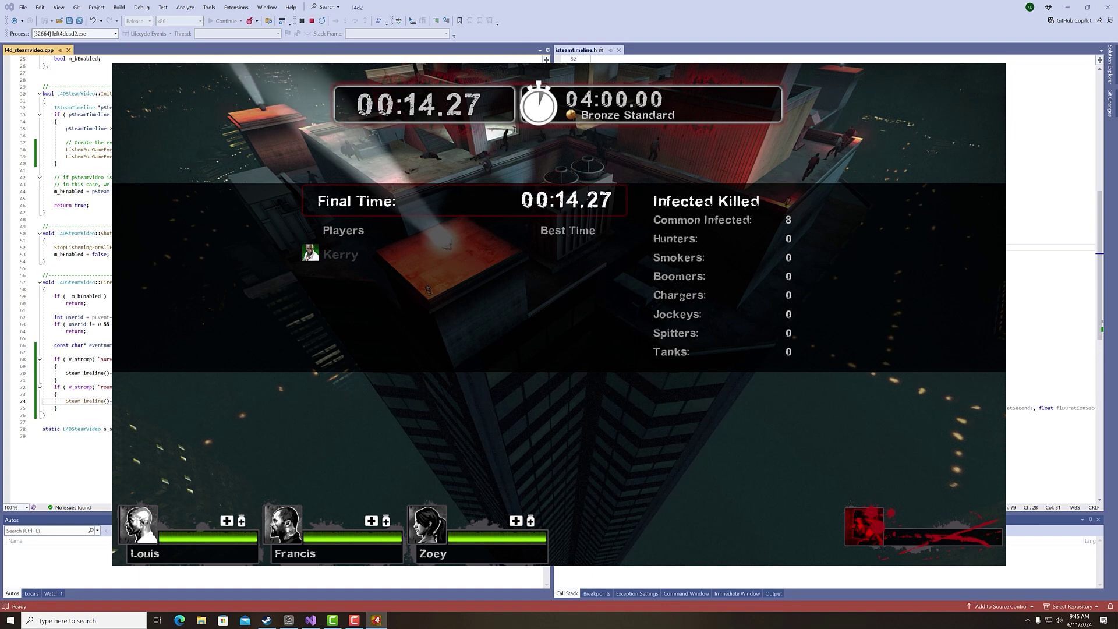
{"action": "key", "text": "shift+Tab"}
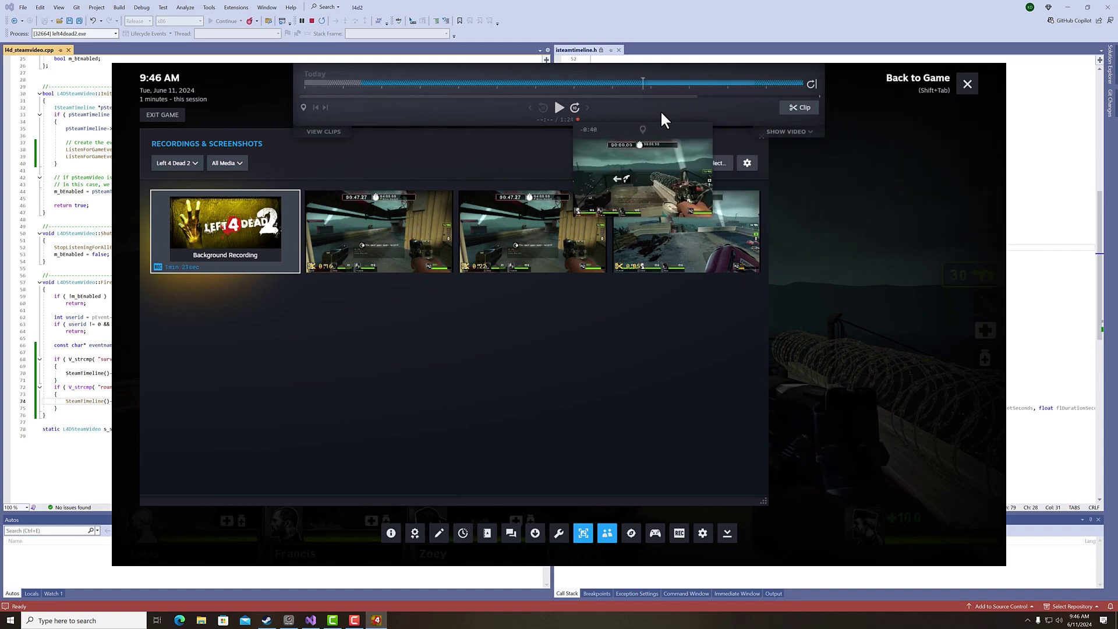
{"action": "key", "text": "shift+Tab"}
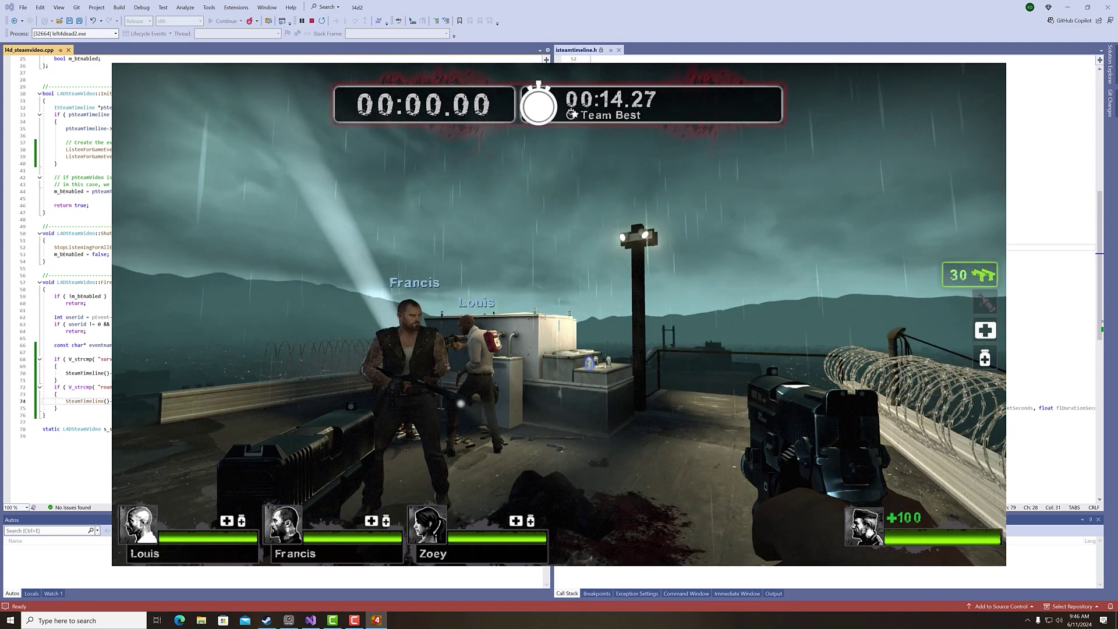
{"action": "key", "text": "Escape"}
Step: Duplicate Init's round_end listener line and rename the copy to "heal_success"
{"action": "left_click", "coordinate": [598, 31]}
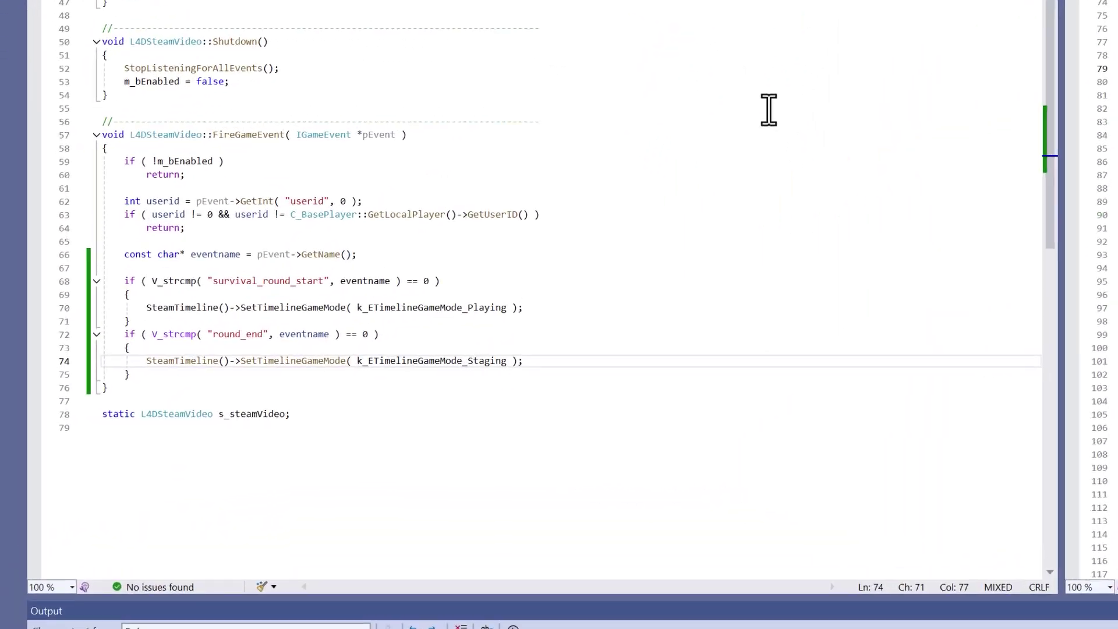
{"action": "left_click", "coordinate": [343, 365]}
{"action": "scroll", "coordinate": [714, 263], "scroll_direction": "down", "scroll_amount": 1}
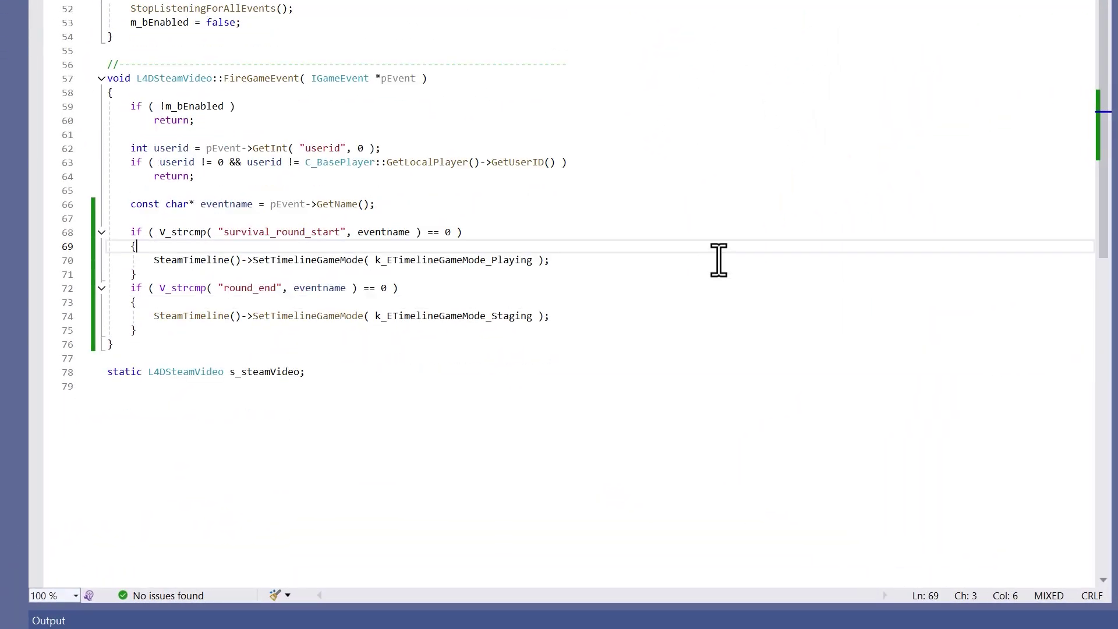
{"action": "scroll", "coordinate": [718, 260], "scroll_direction": "up", "scroll_amount": 10}
{"action": "left_click", "coordinate": [402, 330]}
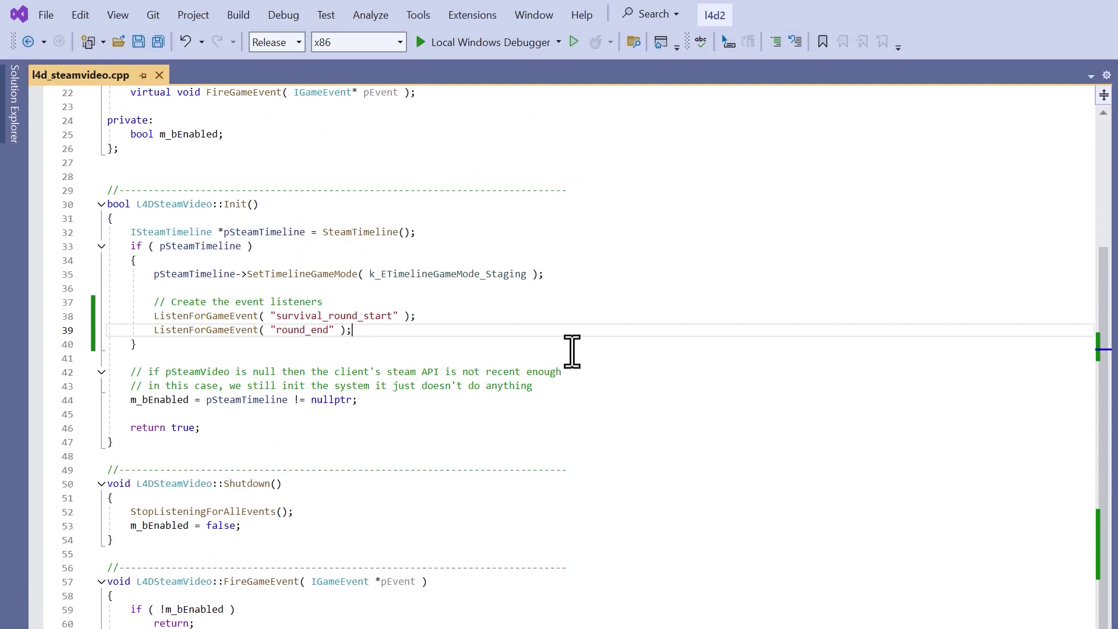
{"action": "left_click", "coordinate": [70, 330]}
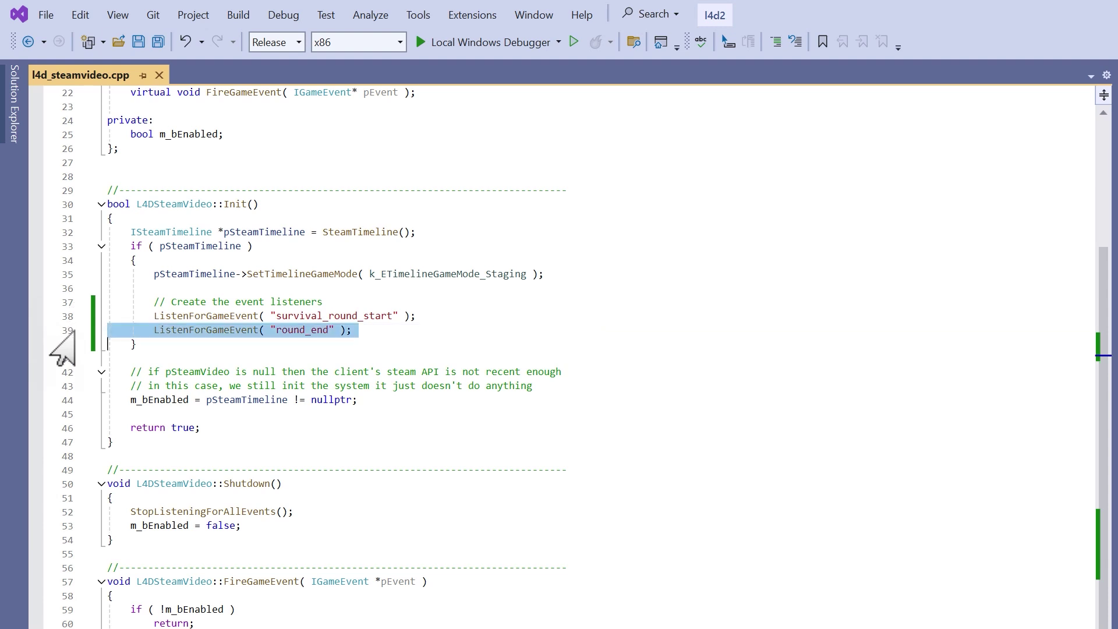
{"action": "key", "text": "ctrl+d"}
{"action": "double_click", "coordinate": [319, 343]}
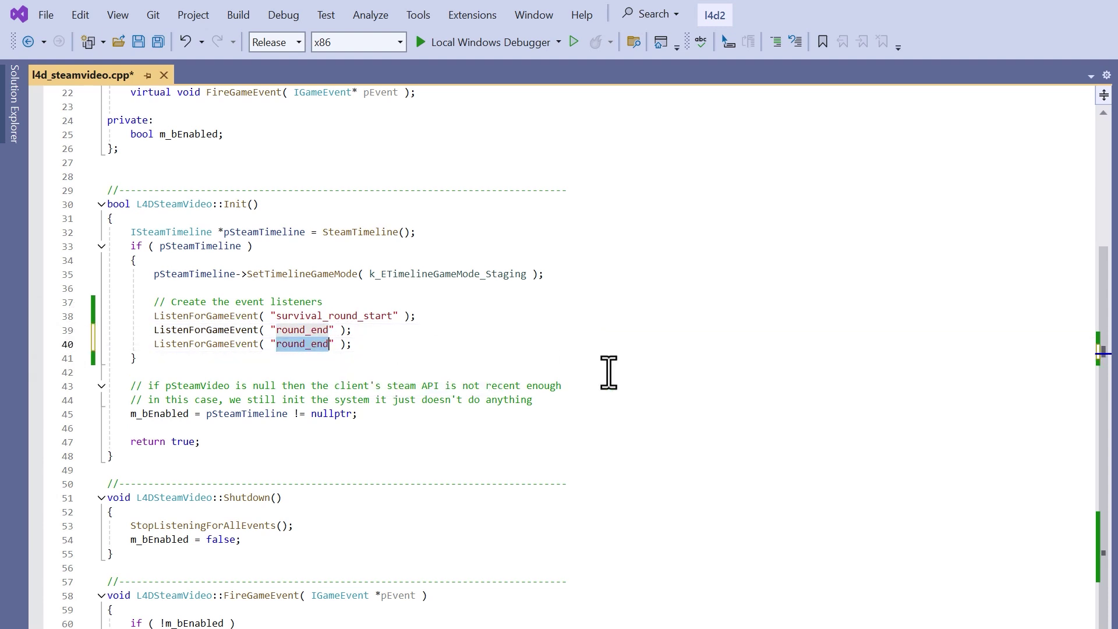
{"action": "type", "text": "heal_success"}
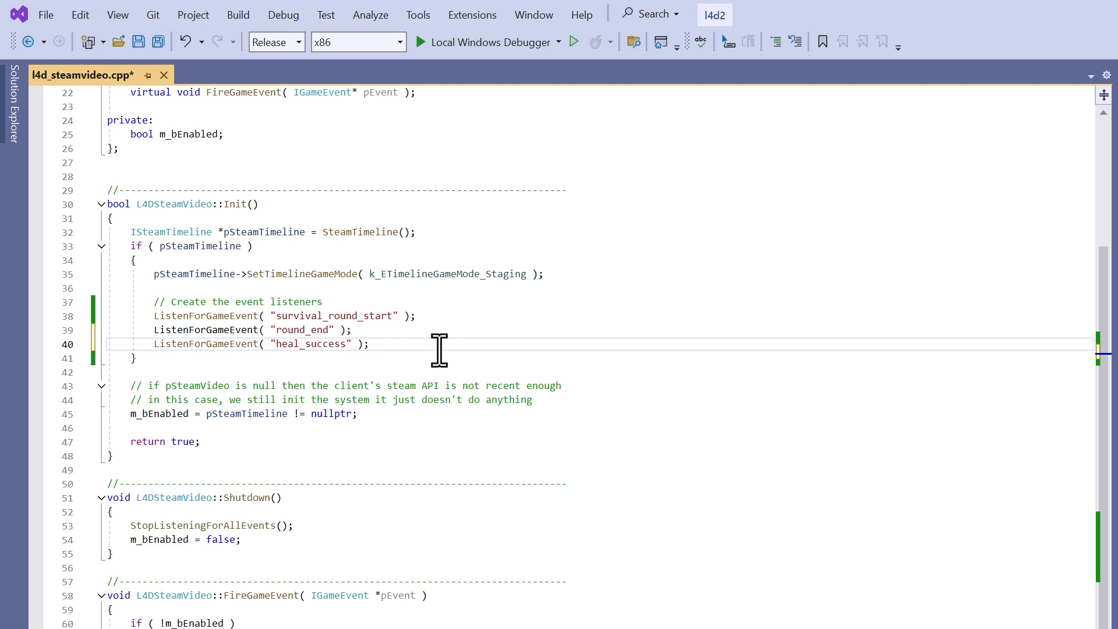
{"action": "scroll", "coordinate": [558, 606], "scroll_direction": "down", "scroll_amount": 1}
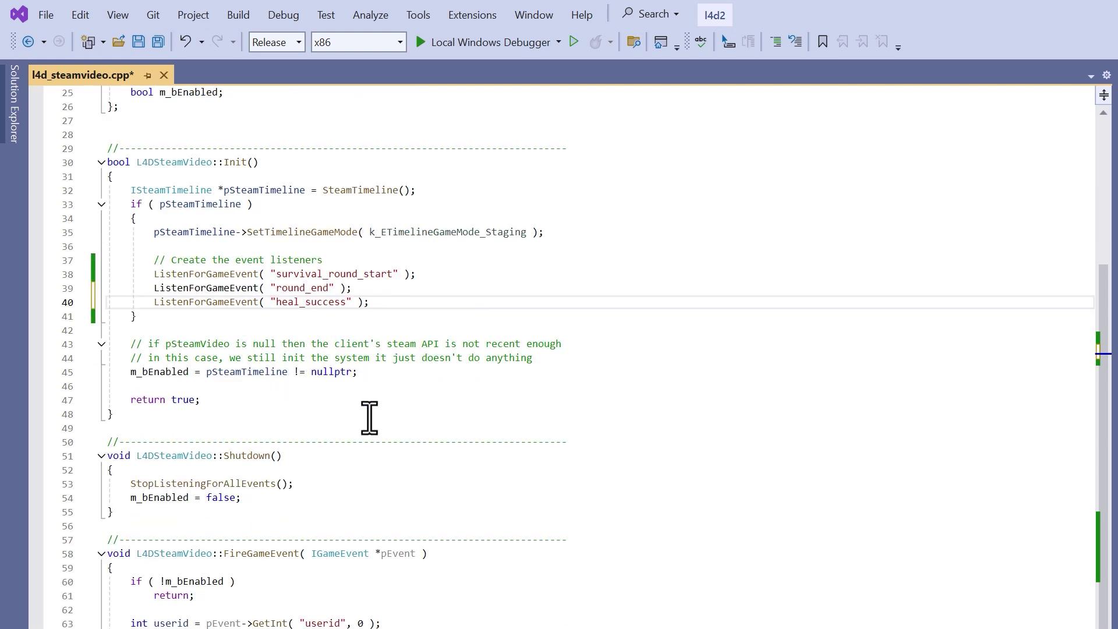
{"action": "scroll", "coordinate": [369, 418], "scroll_direction": "down", "scroll_amount": 9}
Step: Duplicate the round_end block as a "heal_success" branch and delete its game-mode call
{"action": "left_click_drag", "start_coordinate": [108, 301], "coordinate": [63, 361]}
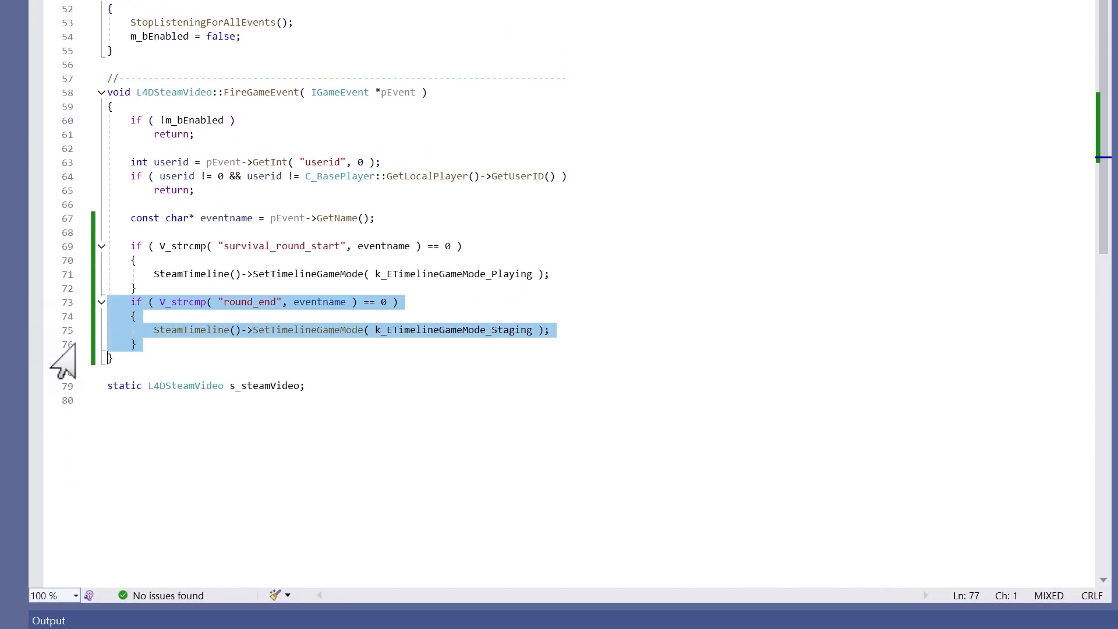
{"action": "key", "text": "ctrl+d"}
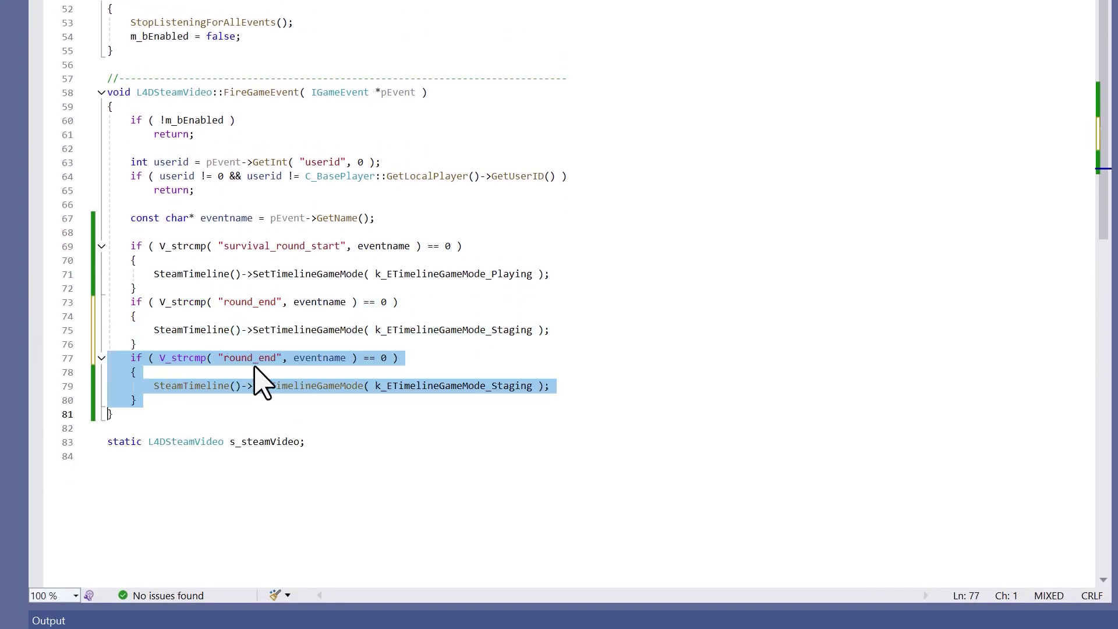
{"action": "left_click", "coordinate": [255, 367]}
{"action": "double_click", "coordinate": [261, 357]}
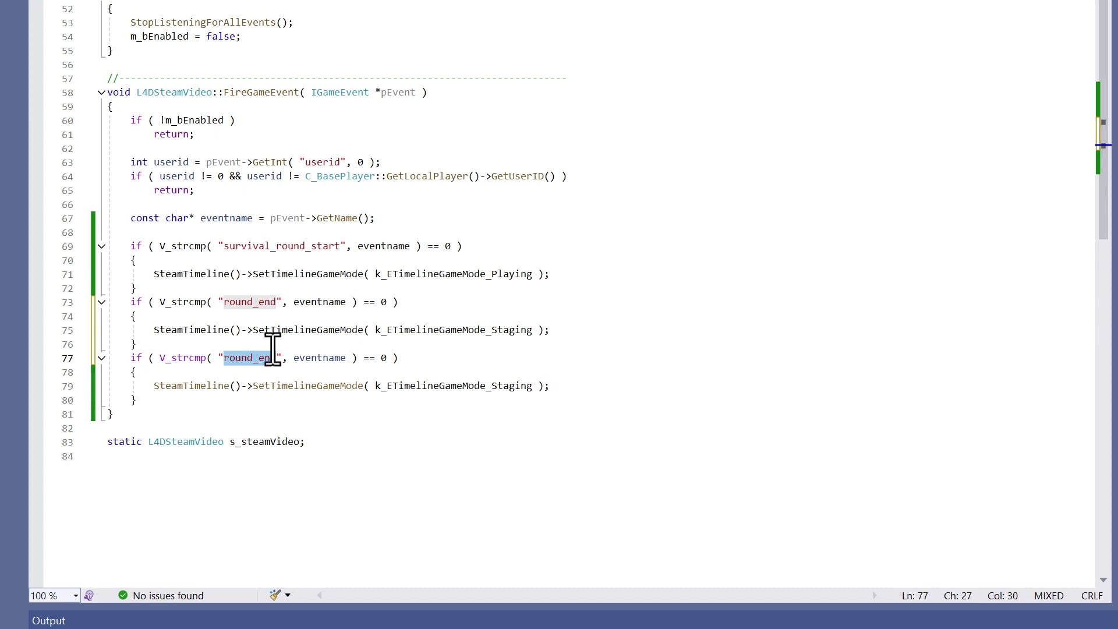
{"action": "type", "text": "heal_success"}
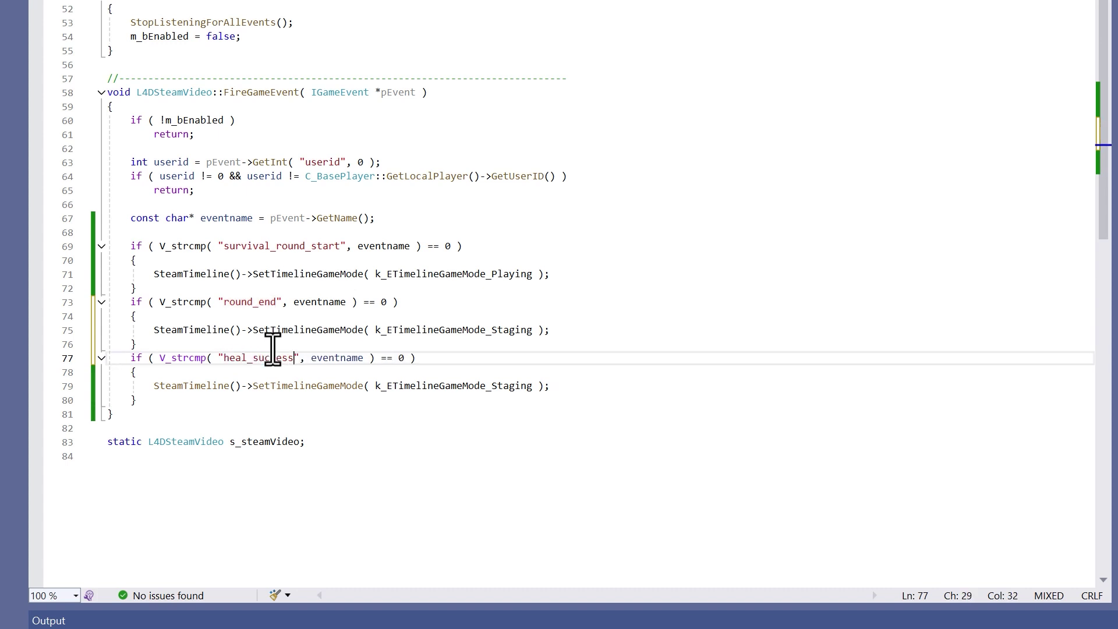
{"action": "left_click_drag", "start_coordinate": [252, 386], "coordinate": [574, 392]}
{"action": "key", "text": "Delete"}
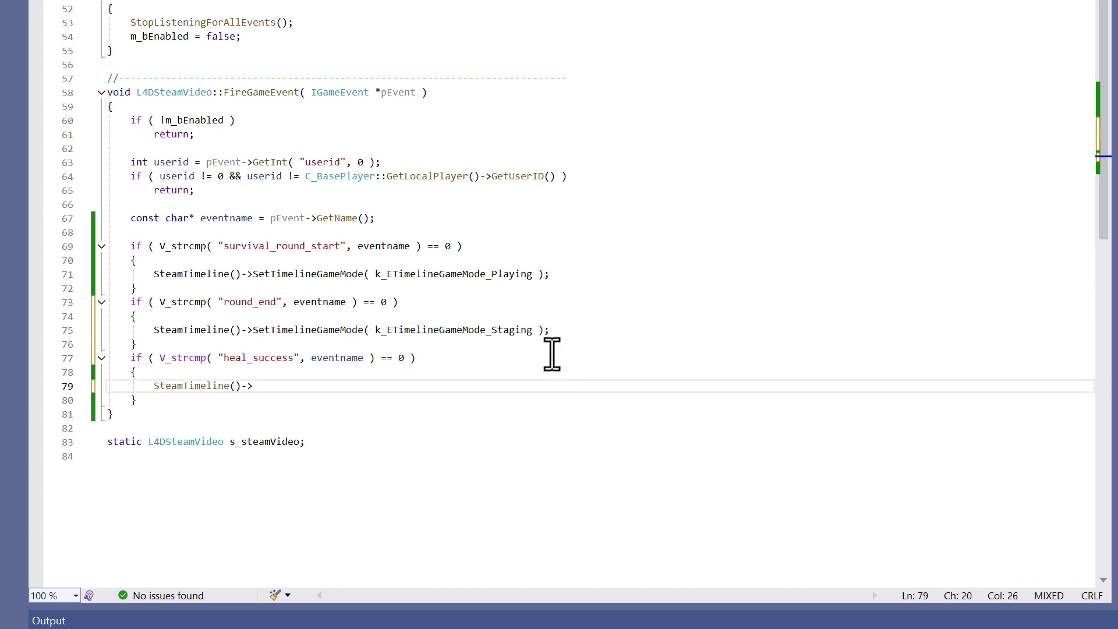
{"action": "scroll", "coordinate": [542, 341], "scroll_direction": "down", "scroll_amount": 2}
Step: Start an AddTimelineEvent call with the "medkit32" icon and "Healed" title
{"action": "type", "text": "add"}
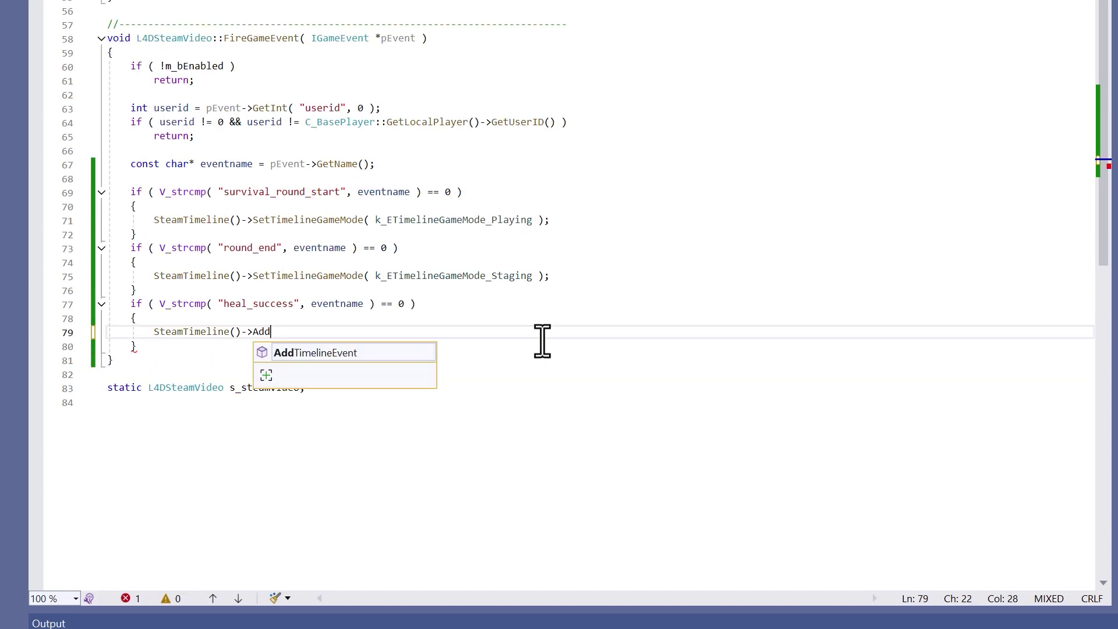
{"action": "type", "text": "t"}
{"action": "key", "text": "Tab"}
{"action": "type", "text": "("}
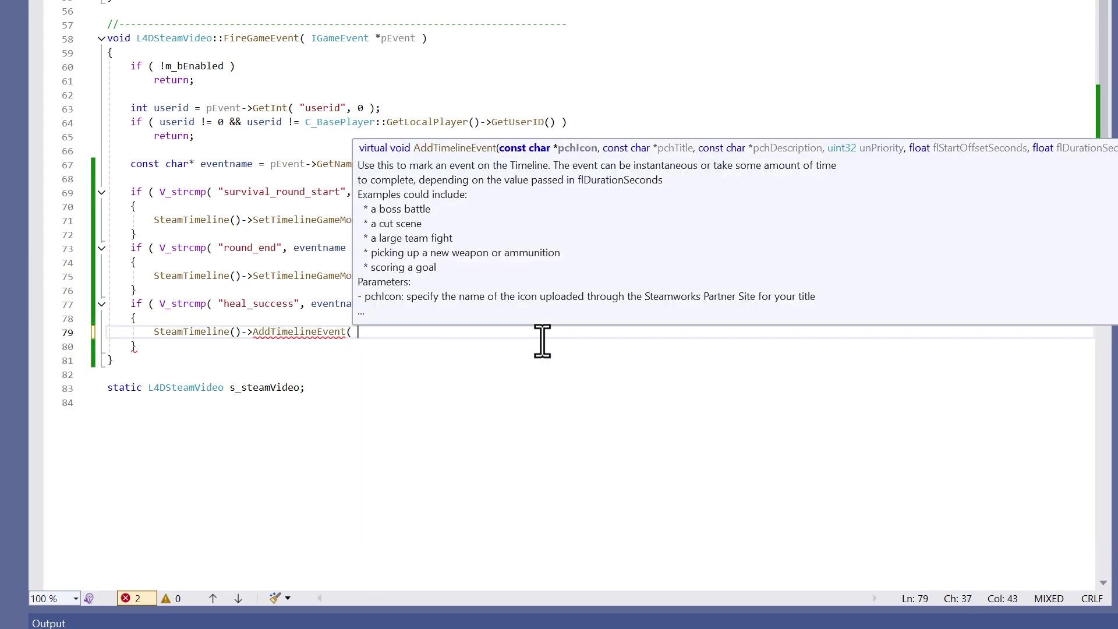
{"action": "key", "text": "Return"}
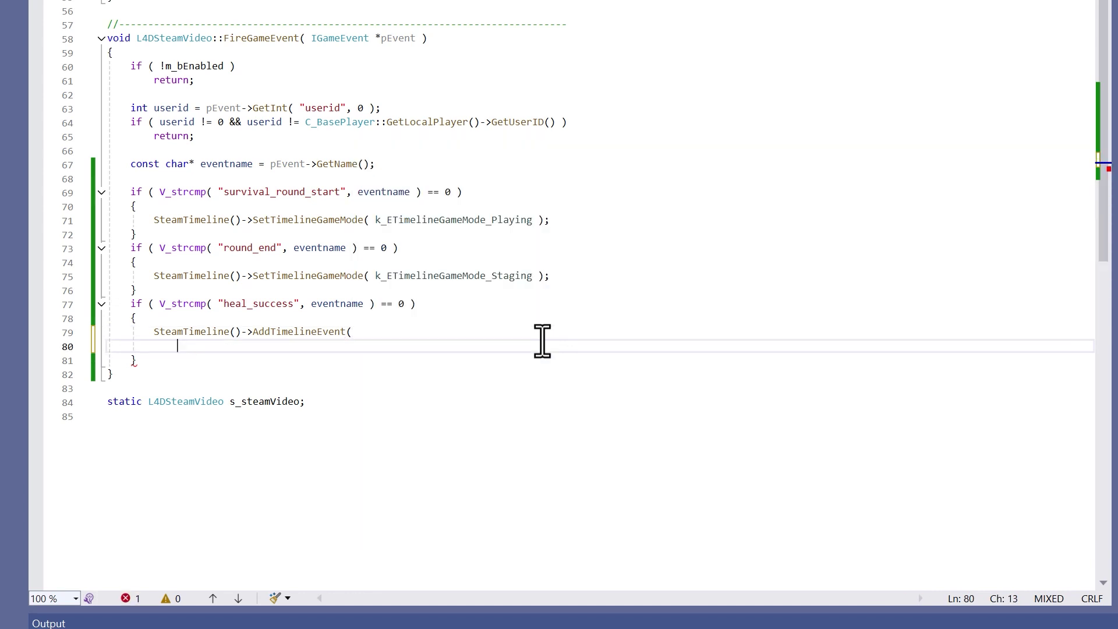
{"action": "type", "text": "\""}
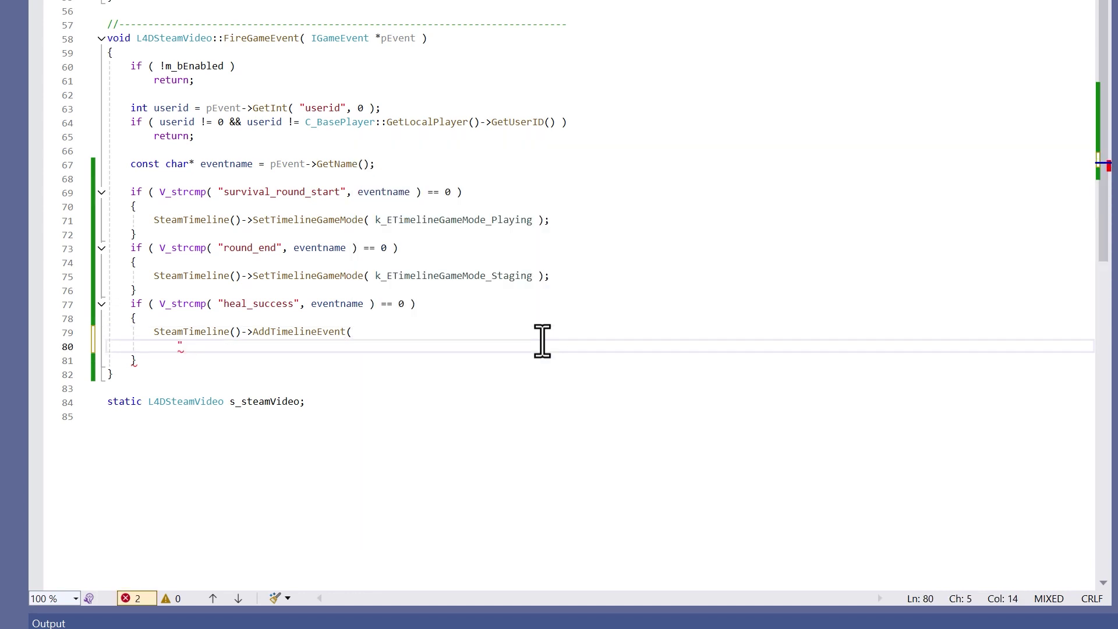
{"action": "type", "text": "medkit"}
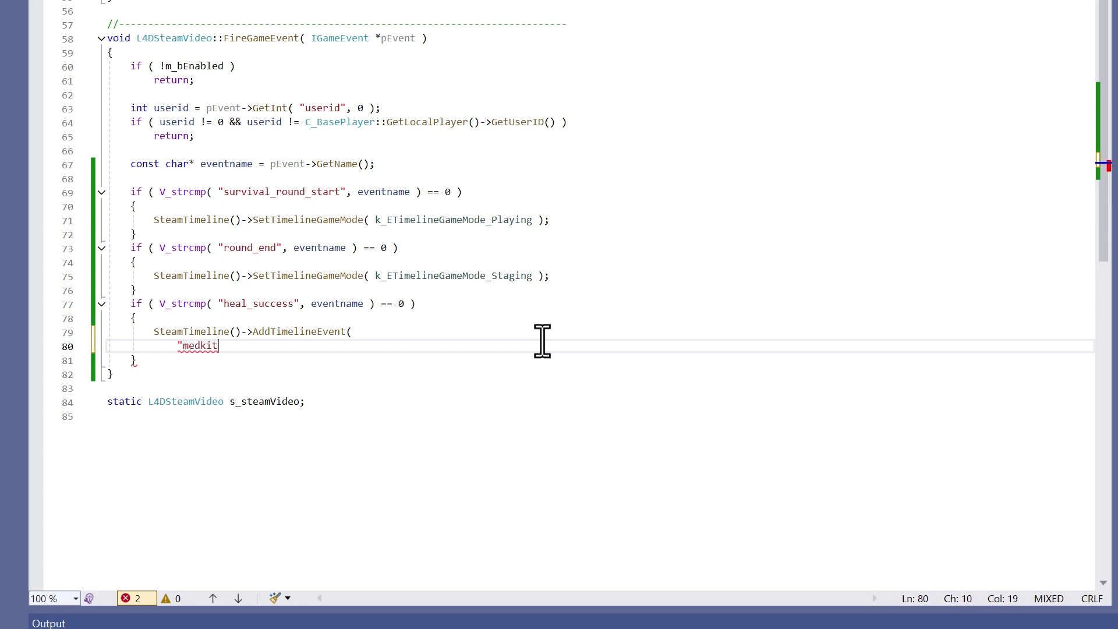
{"action": "type", "text": "32\","}
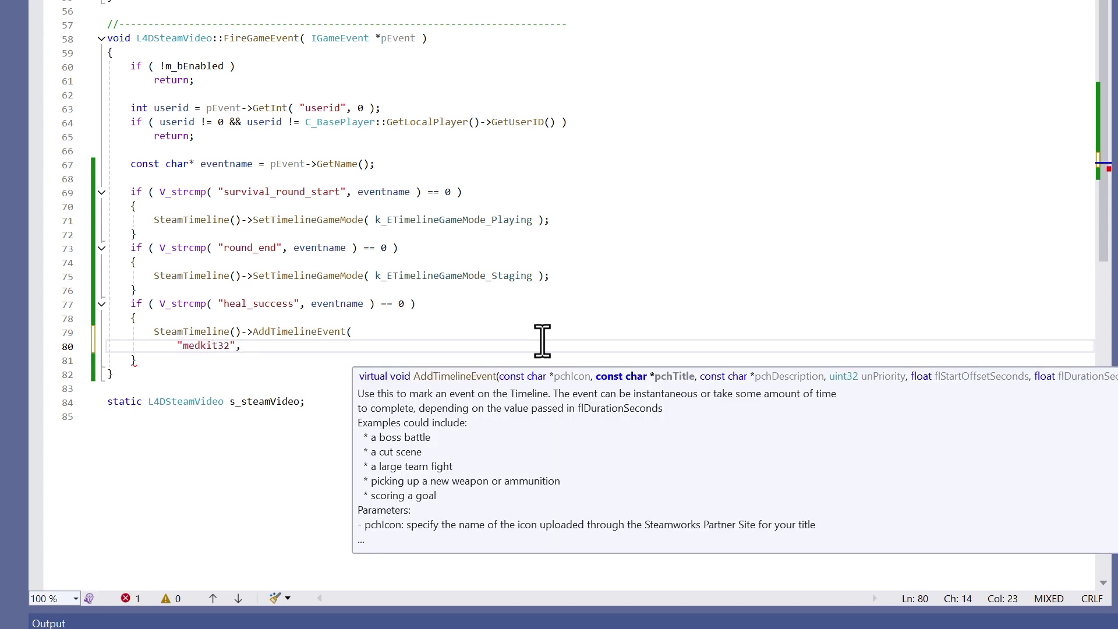
{"action": "key", "text": "Return"}
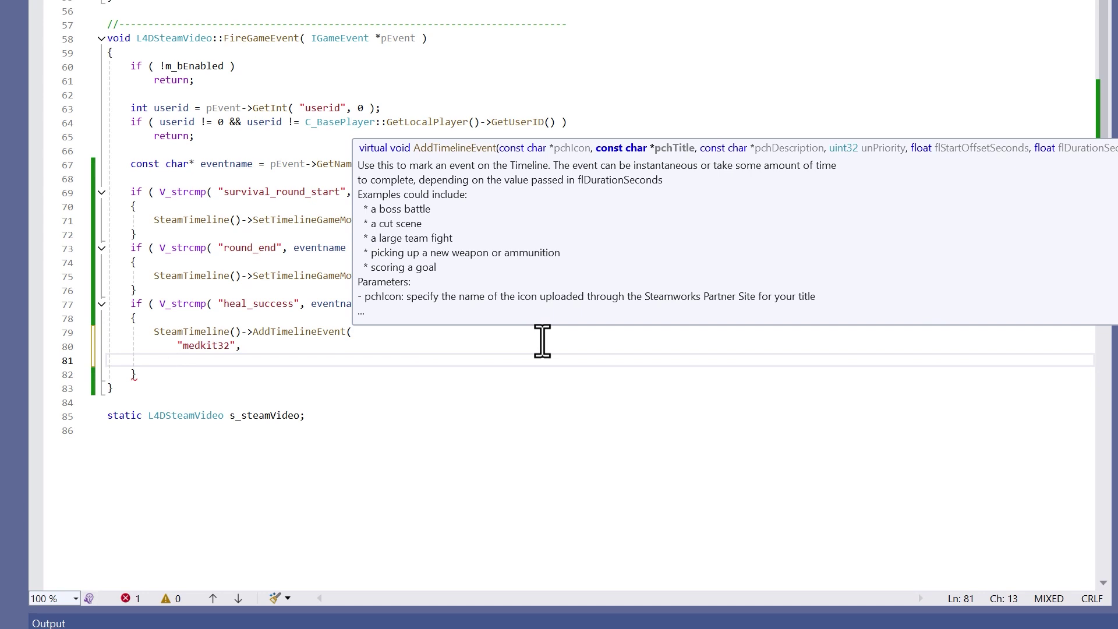
{"action": "type", "text": "\"Heal"}
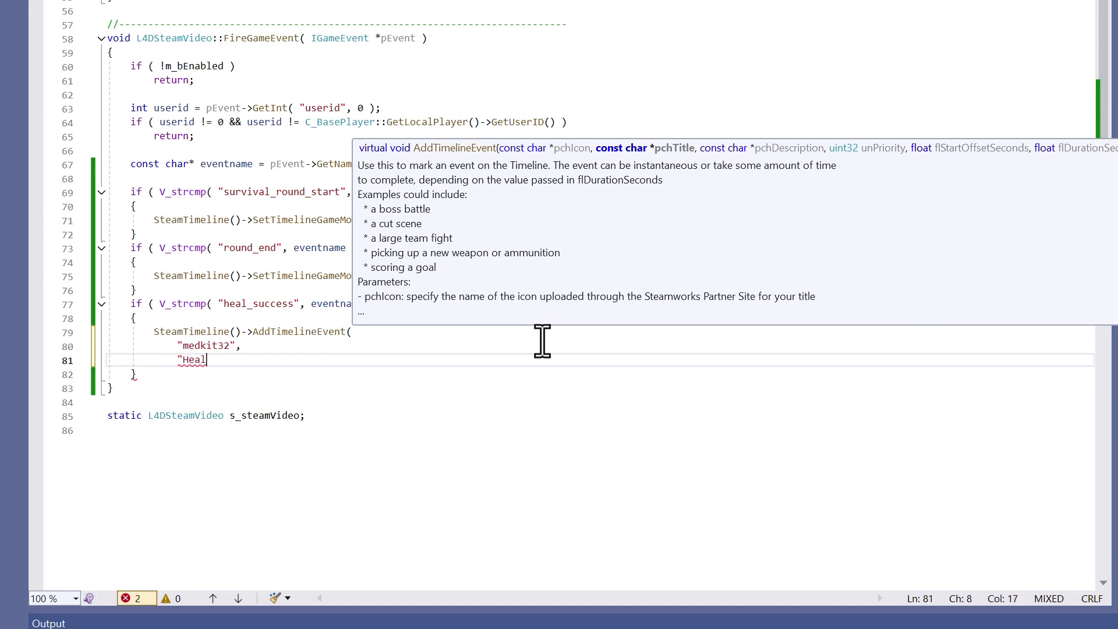
{"action": "type", "text": "ed\","}
{"action": "key", "text": "Return"}
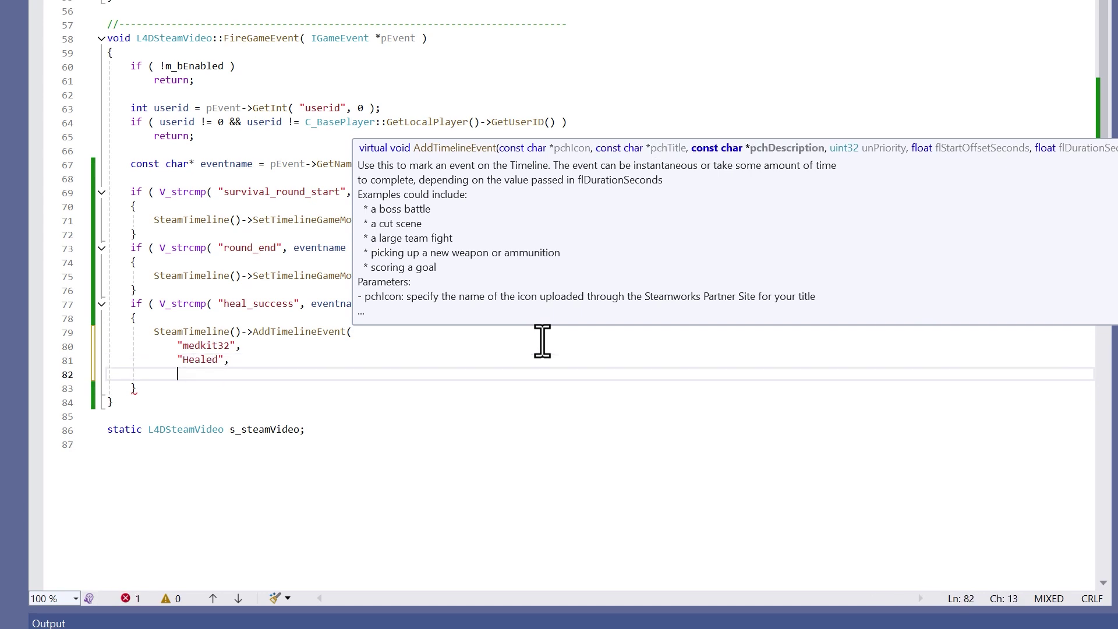
Step: Pass CFmtStr( "Restored %d Health", pEvent->GetInt( "health_restored" ) ) as the description
{"action": "type", "text": "CFtstr"}
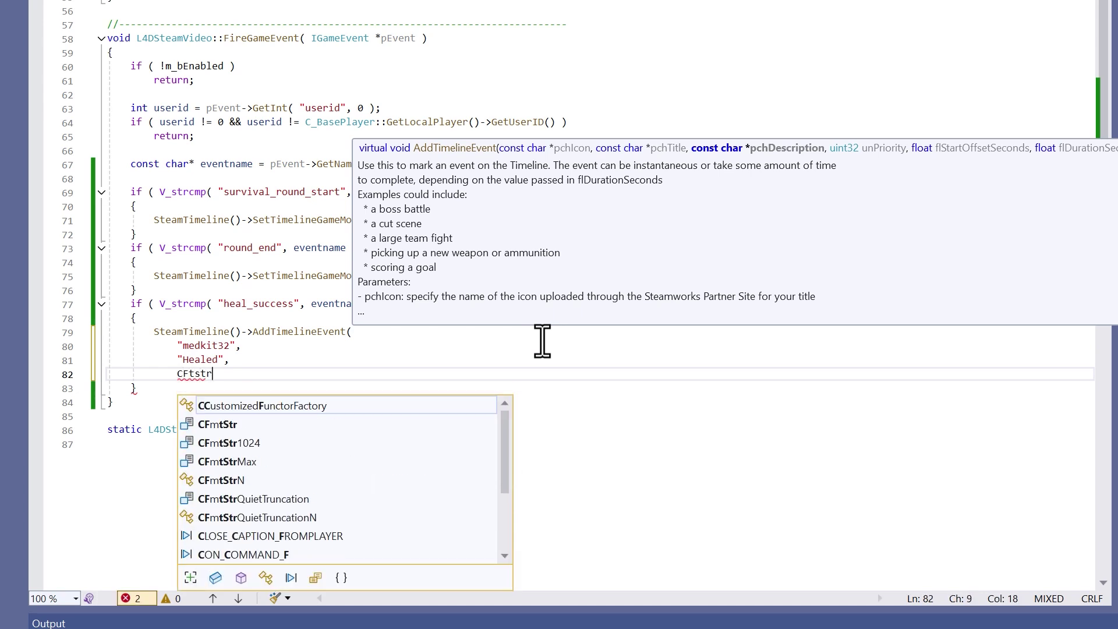
{"action": "key", "text": "Tab"}
{"action": "key", "text": "BackSpace"}
{"action": "key", "text": "BackSpace"}
{"action": "key", "text": "BackSpace"}
{"action": "key", "text": "BackSpace"}
{"action": "key", "text": "BackSpace"}
{"action": "key", "text": "BackSpace"}
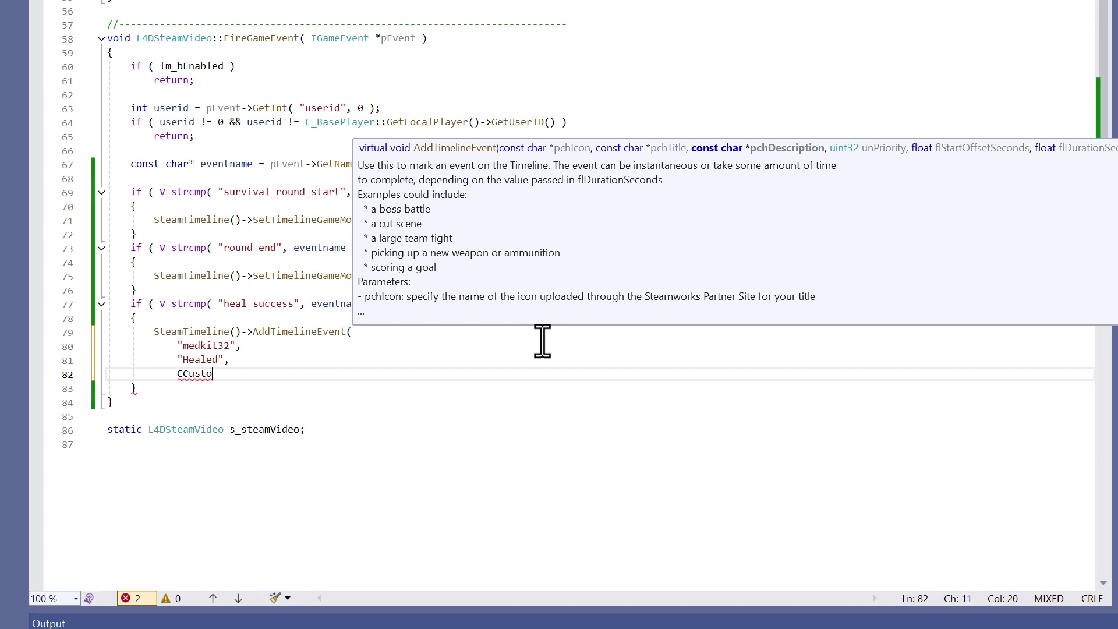
{"action": "key", "text": "BackSpace"}
{"action": "key", "text": "BackSpace"}
{"action": "key", "text": "BackSpace"}
{"action": "type", "text": "CFm"}
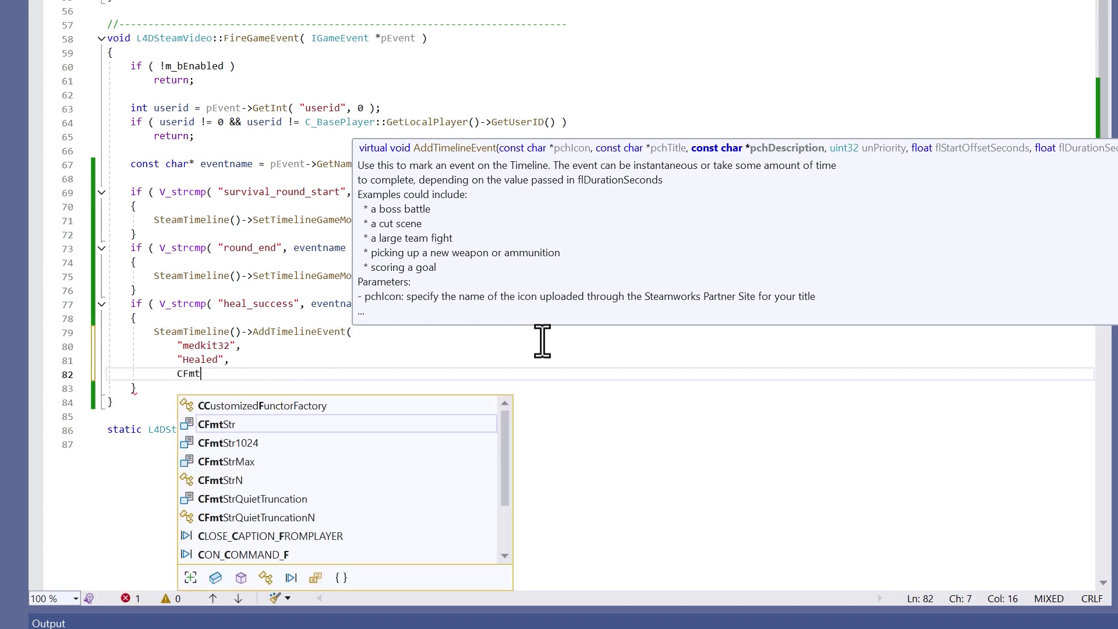
{"action": "type", "text": "t"}
{"action": "key", "text": "Tab"}
{"action": "type", "text": "( \"R"}
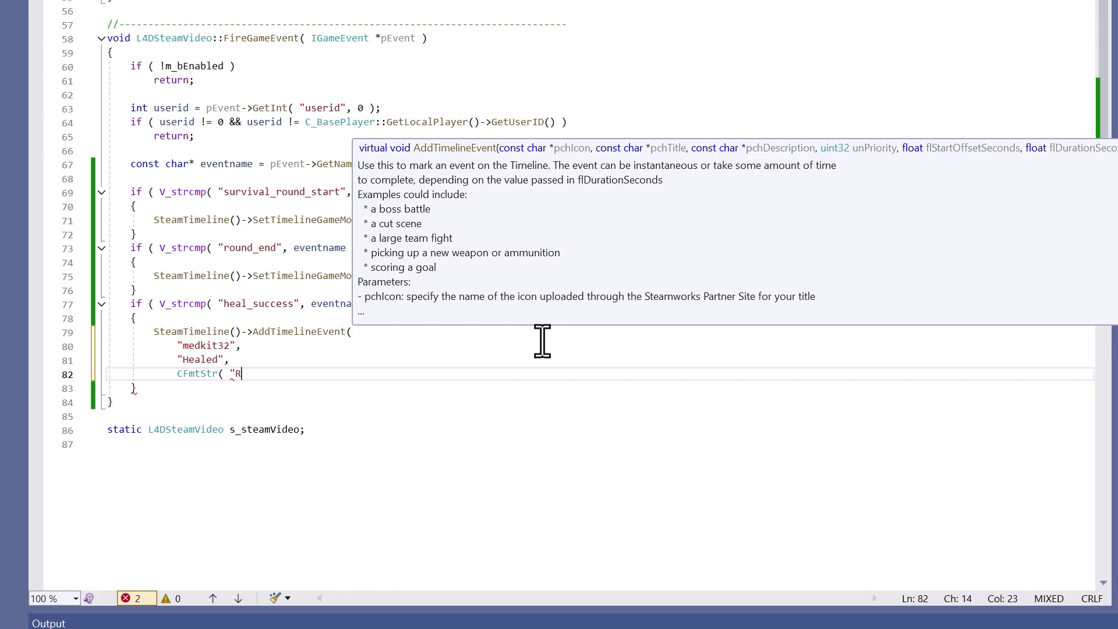
{"action": "type", "text": "estored %"}
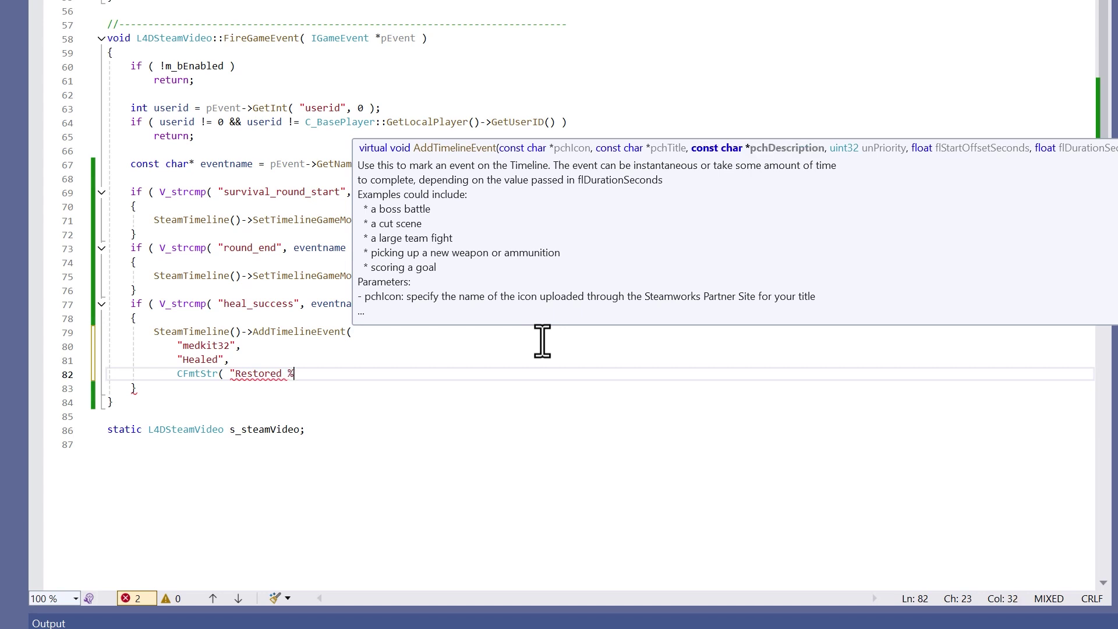
{"action": "type", "text": "d Health\""}
{"action": "type", "text": ", "}
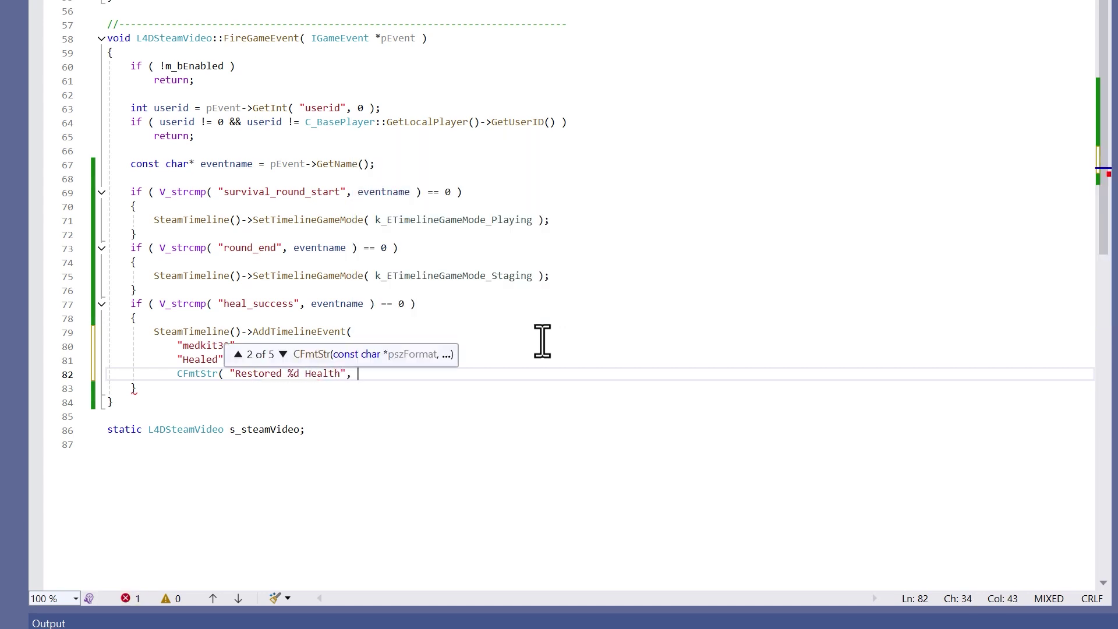
{"action": "type", "text": "pEvent"}
{"action": "type", "text": "->GetInt( "}
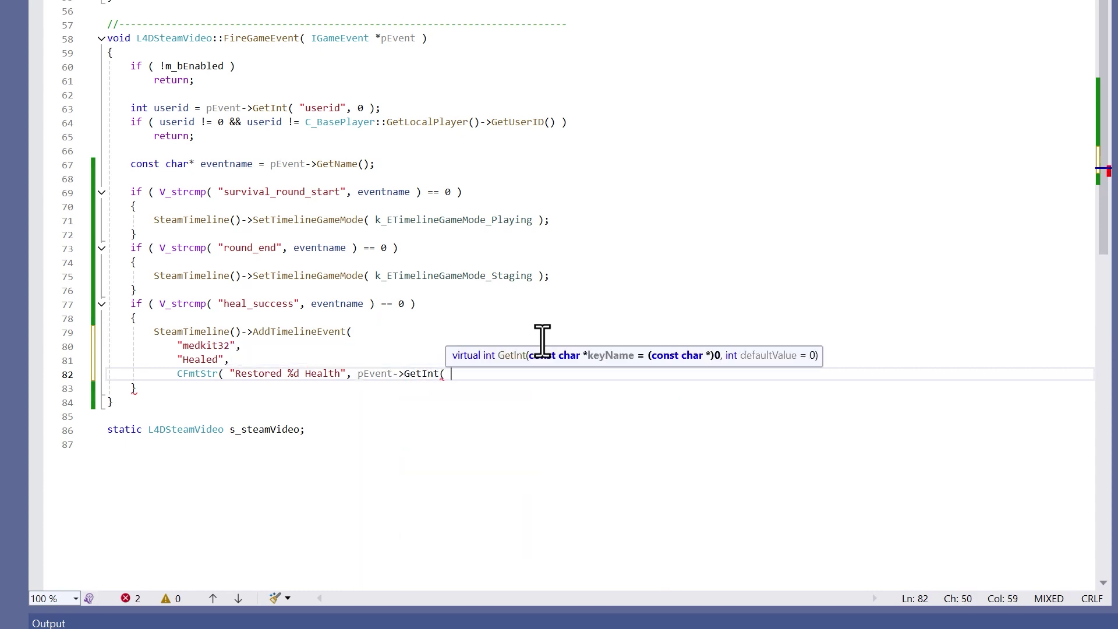
{"action": "type", "text": "\"health_"}
{"action": "type", "text": "restored\""}
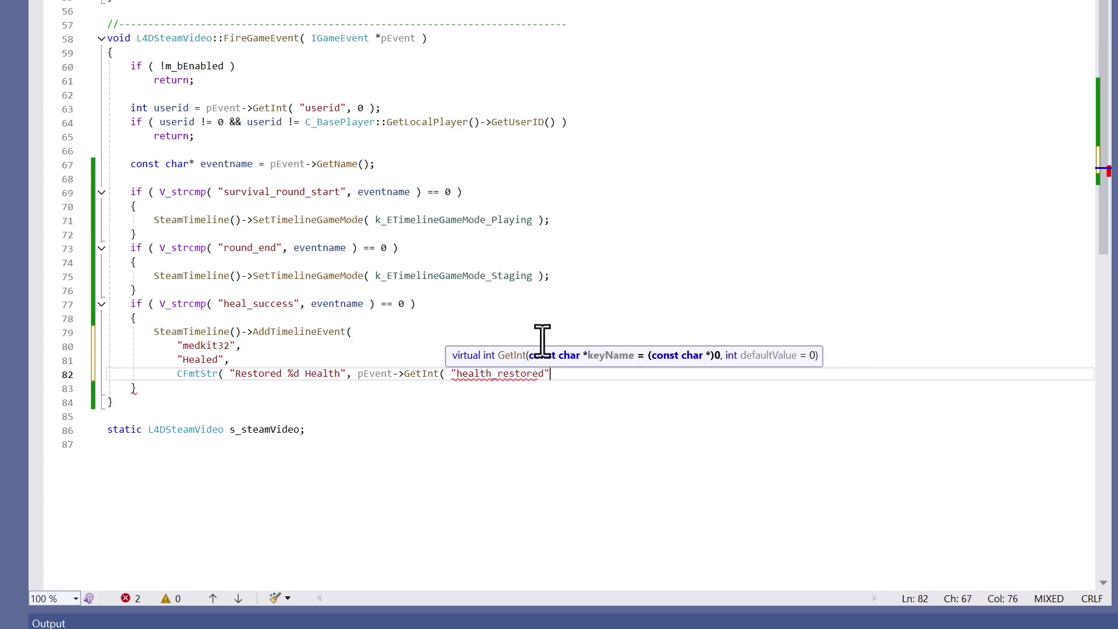
{"action": "type", "text": " ) ),"}
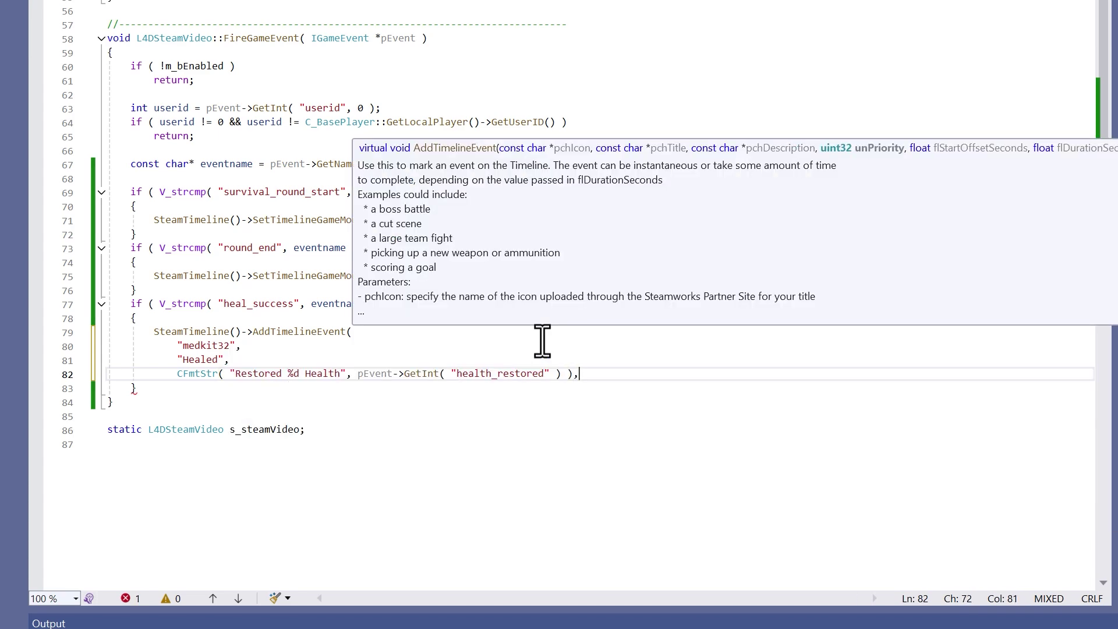
{"action": "key", "text": "Return"}
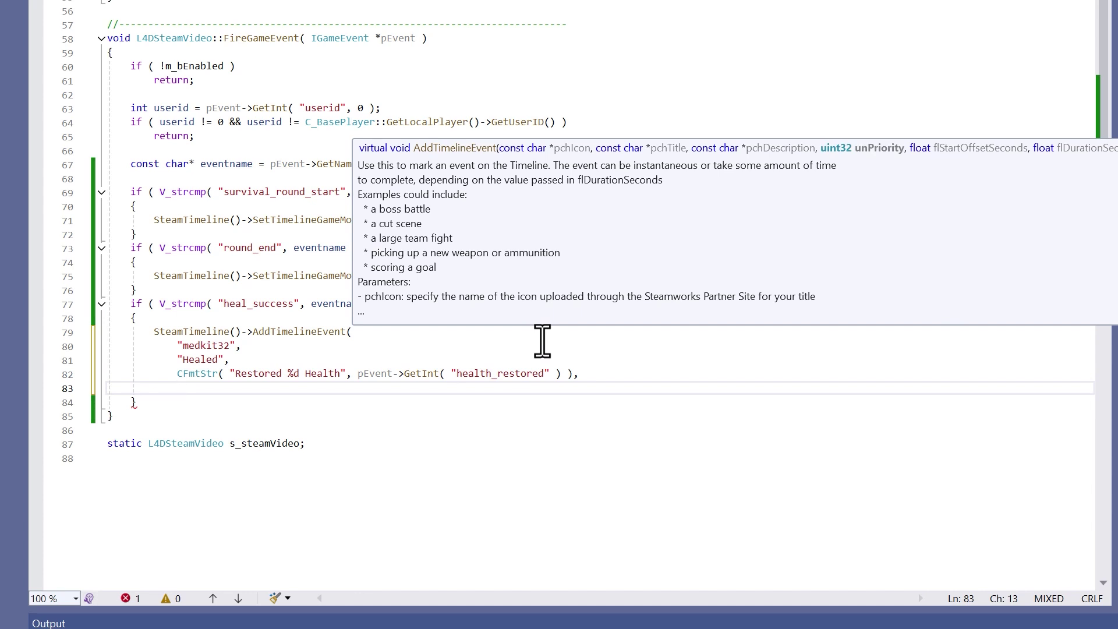
Step: Pass priority 0, offset -5.f, duration 5.f and Standard clip priority, closing the call with );
{"action": "type", "text": "0,"}
{"action": "key", "text": "Return"}
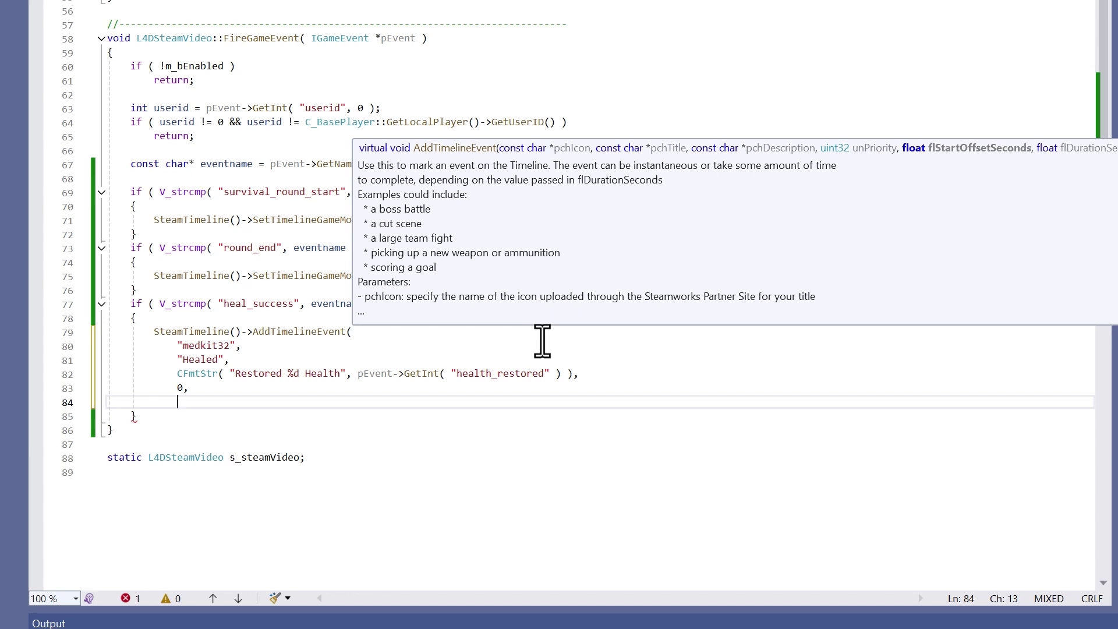
{"action": "key", "text": "Escape"}
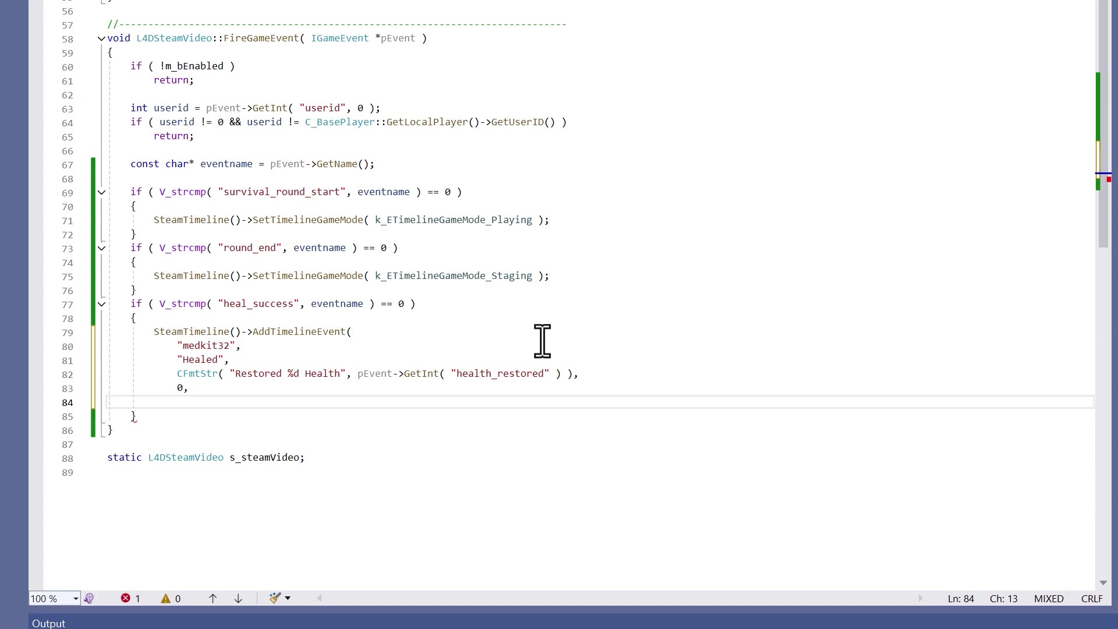
{"action": "type", "text": "-5.f"}
{"action": "type", "text": ","}
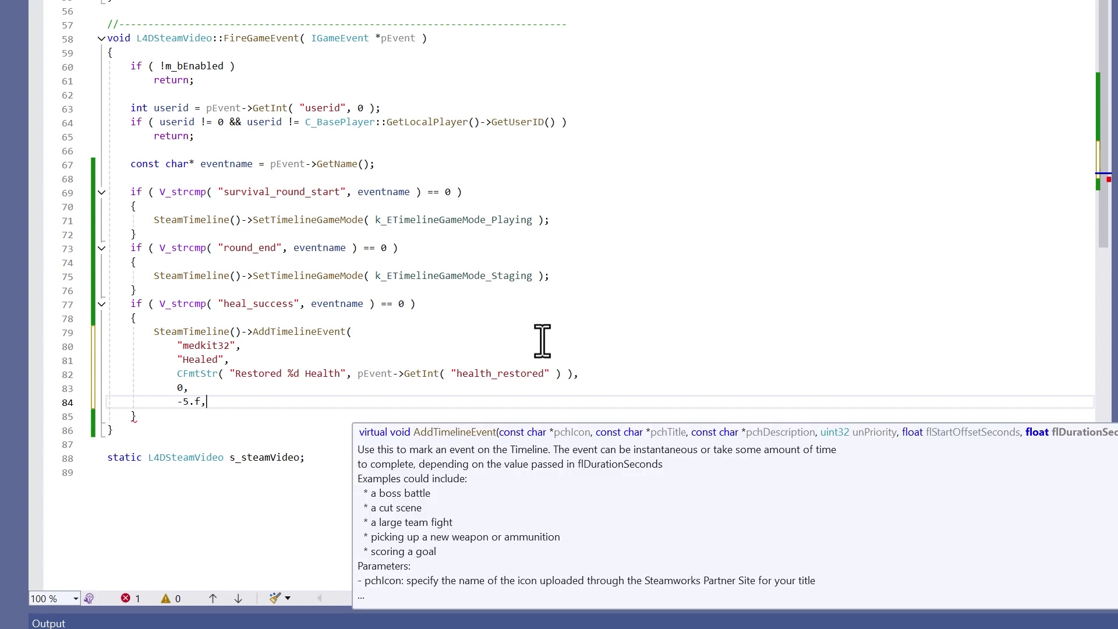
{"action": "key", "text": "Return"}
{"action": "type", "text": "5.f,"}
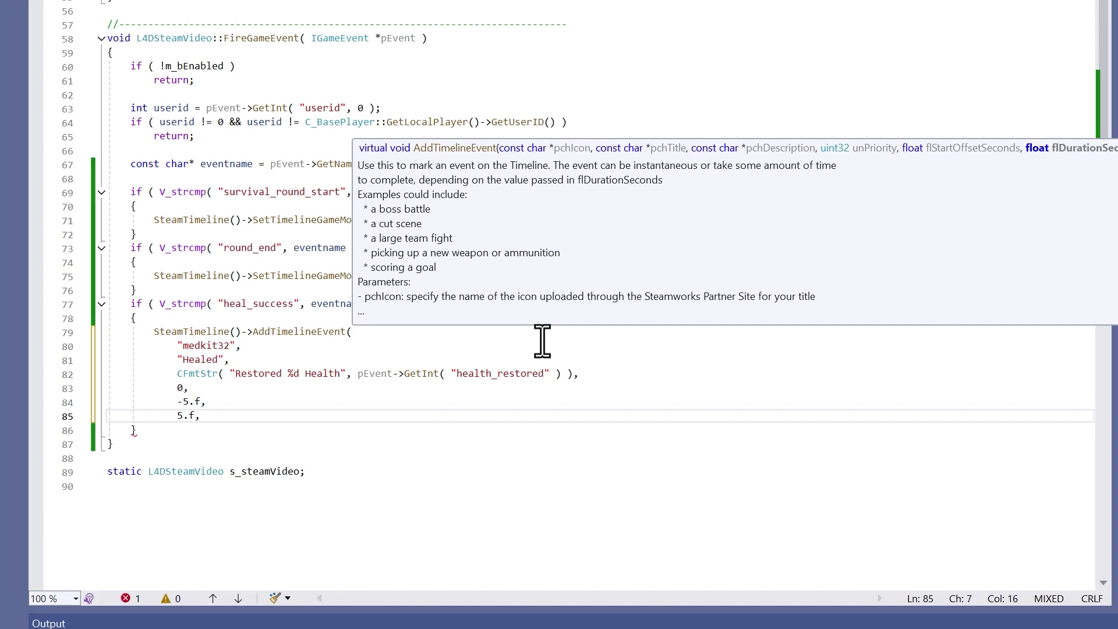
{"action": "key", "text": "Return"}
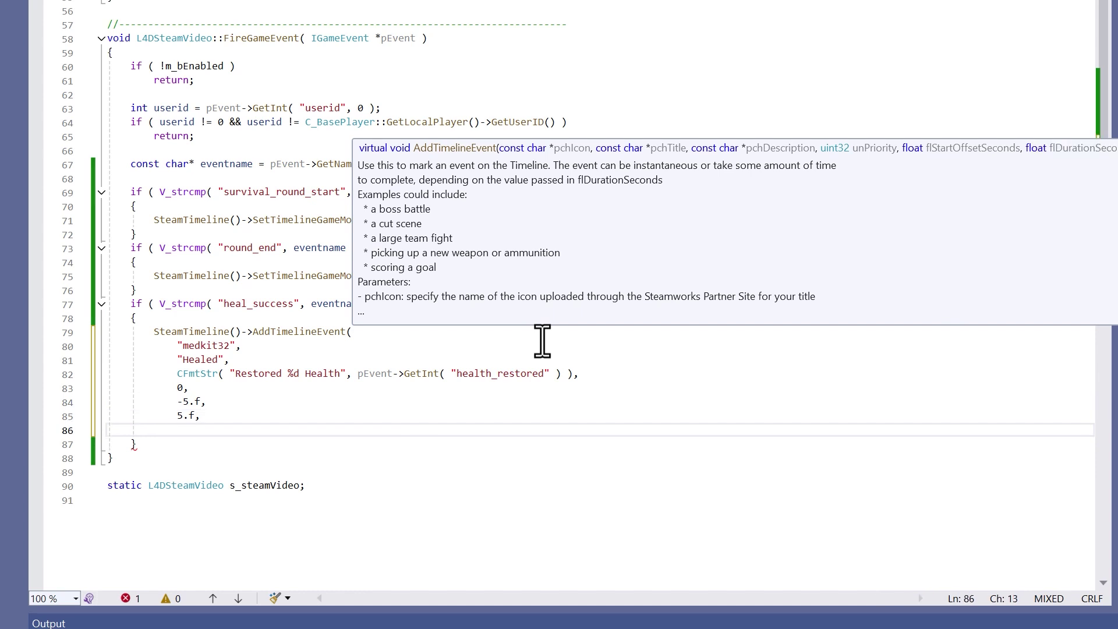
{"action": "type", "text": "k_E"}
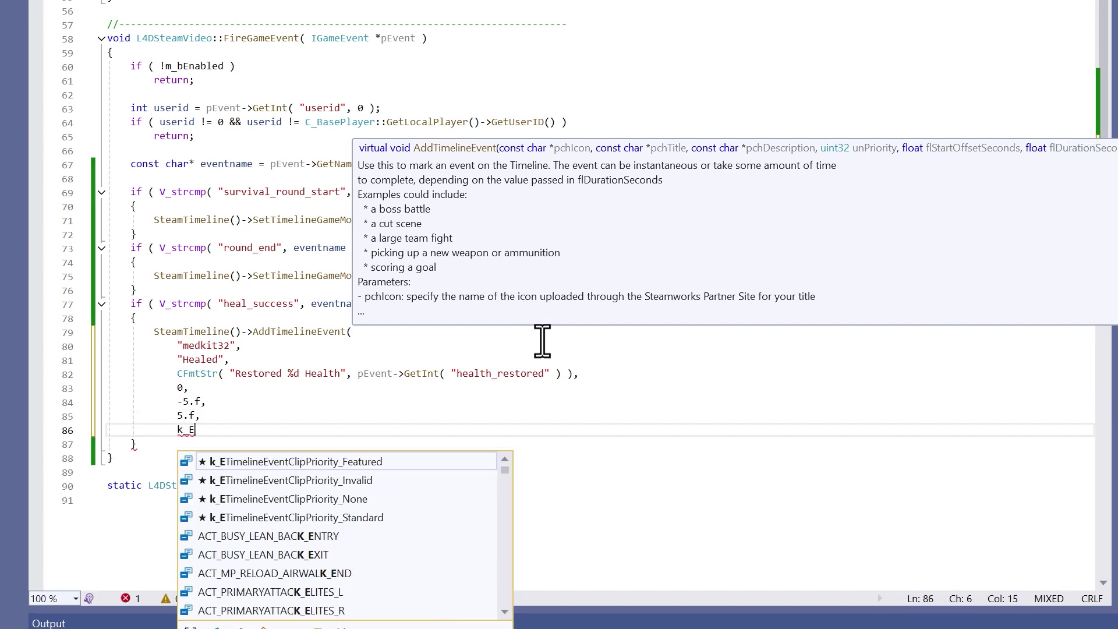
{"action": "type", "text": "timeline"}
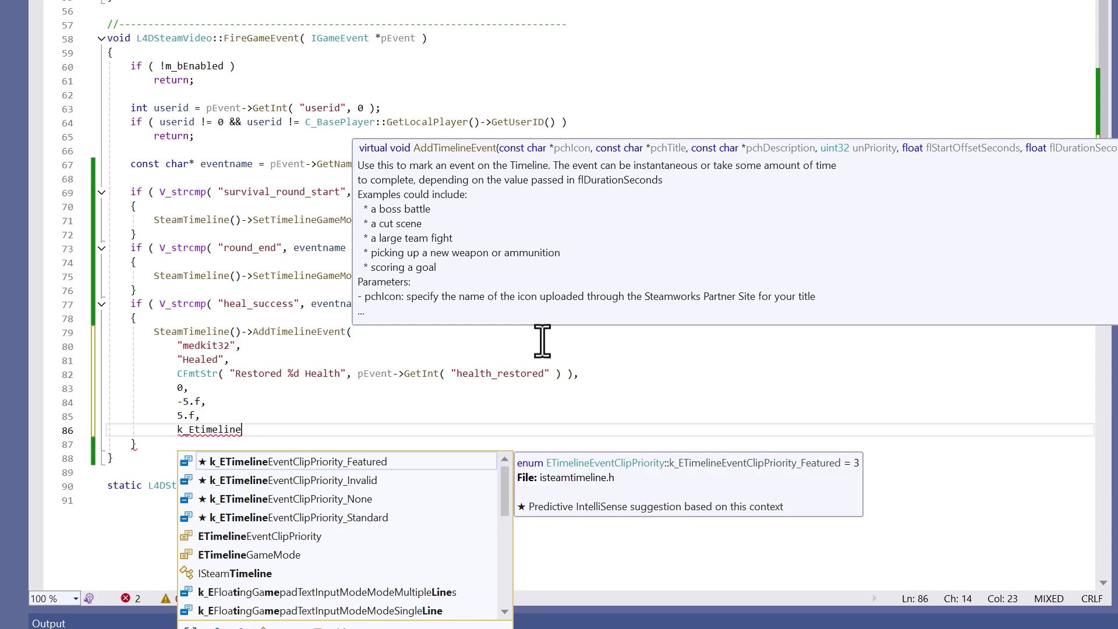
{"action": "key", "text": "Down"}
{"action": "key", "text": "Down"}
{"action": "key", "text": "Down"}
{"action": "key", "text": "Tab"}
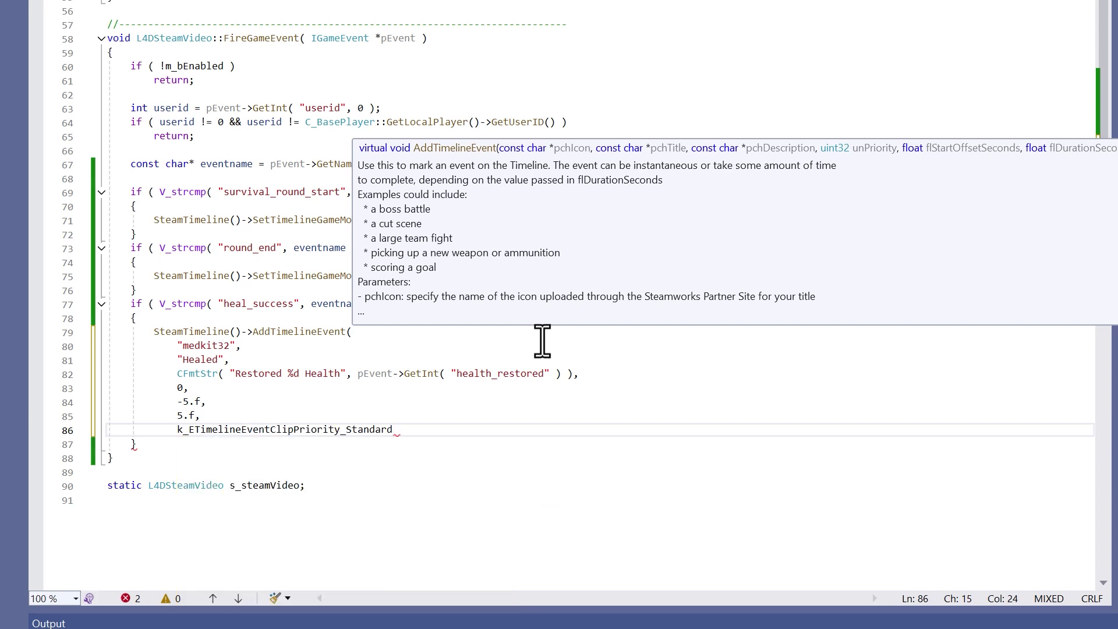
{"action": "type", "text": ");"}
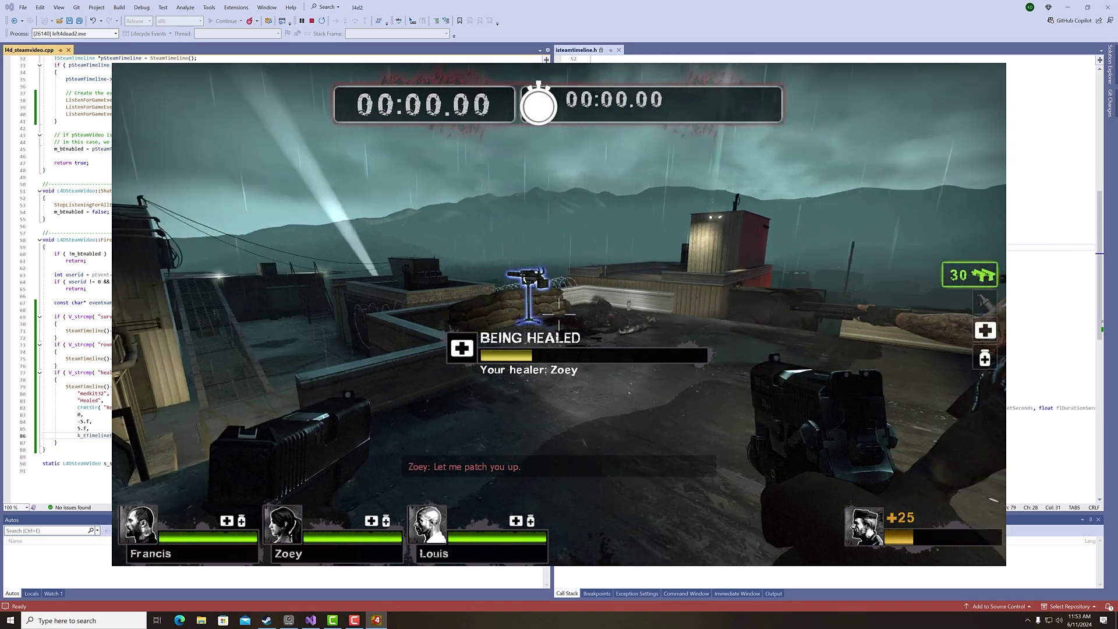
Step: Heal yourself to 85 health with the first aid kit and bring up the Steam overlay
{"action": "key", "text": "4"}
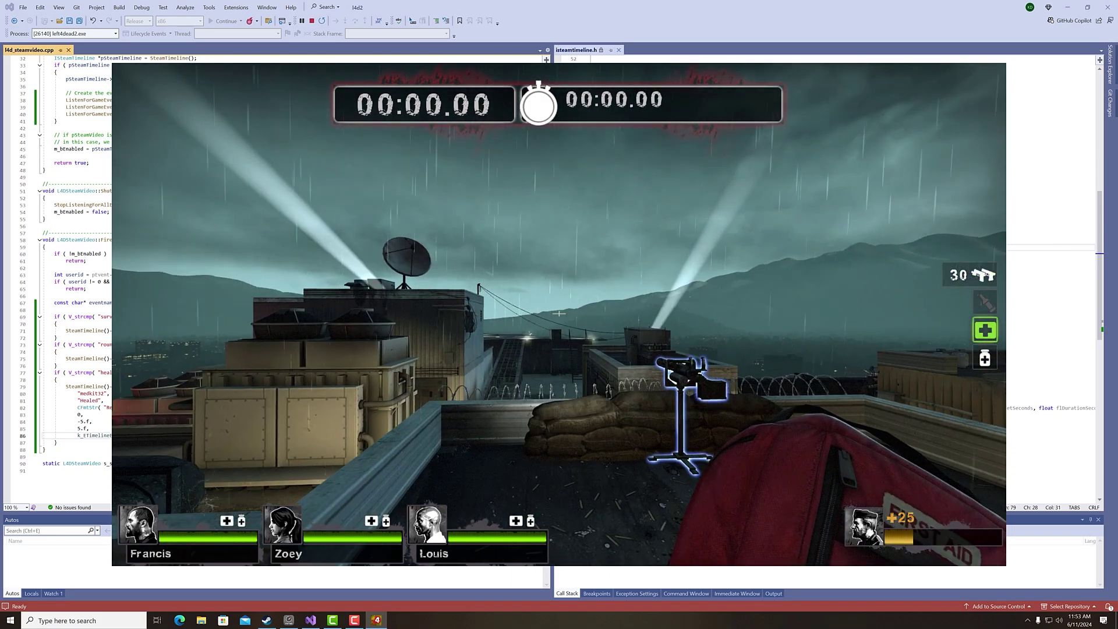
{"action": "left_click", "coordinate": [559, 313]}
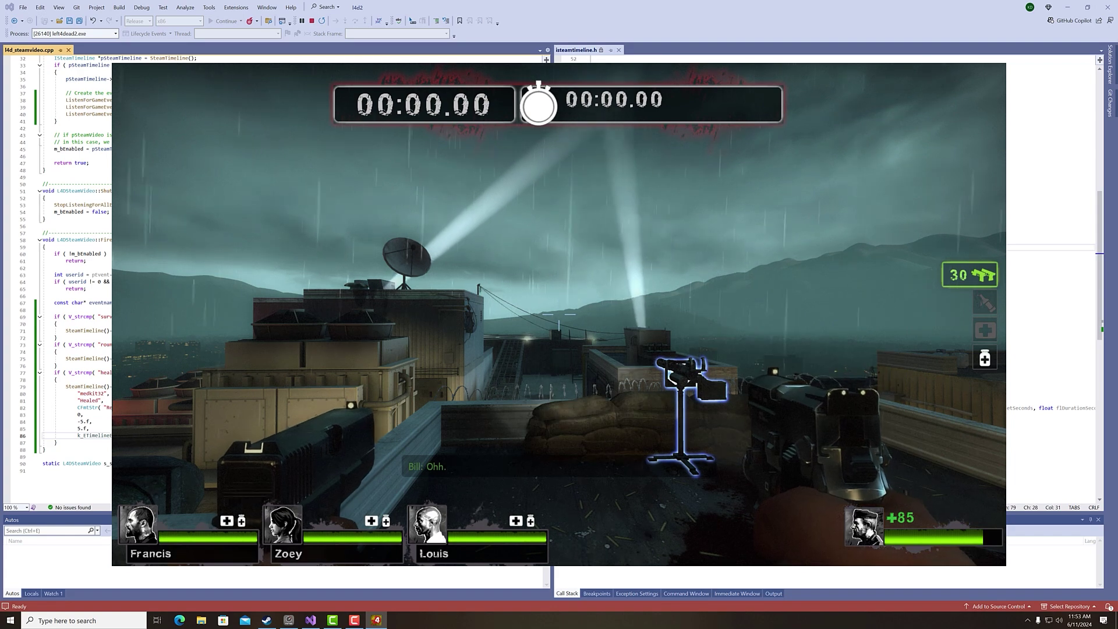
{"action": "key", "text": "shift+Tab"}
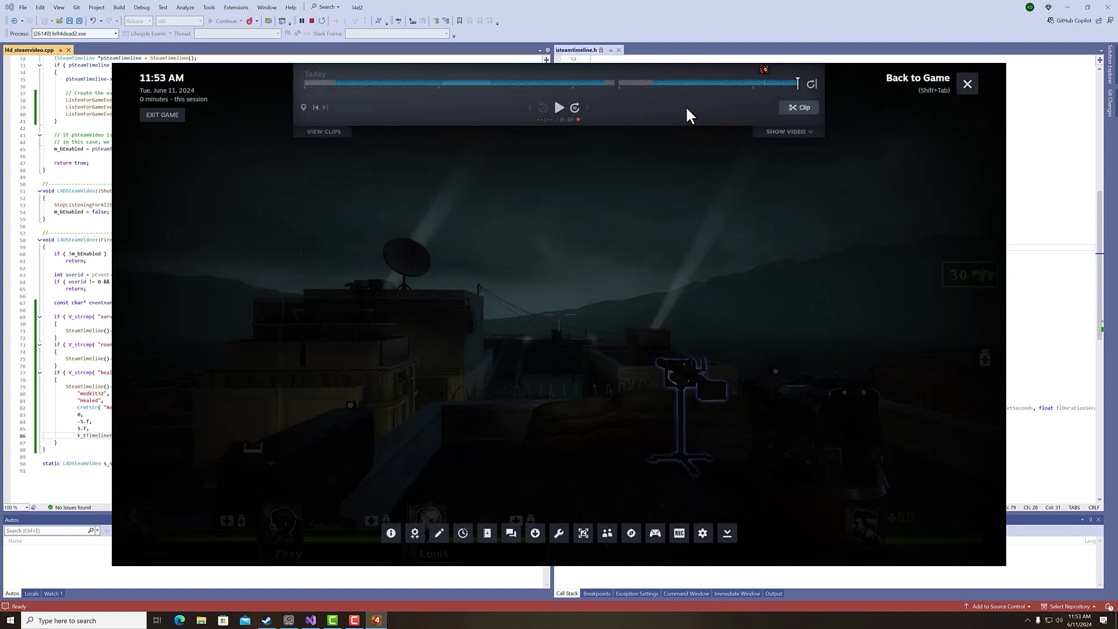
{"action": "mouse_move", "coordinate": [763, 69]}
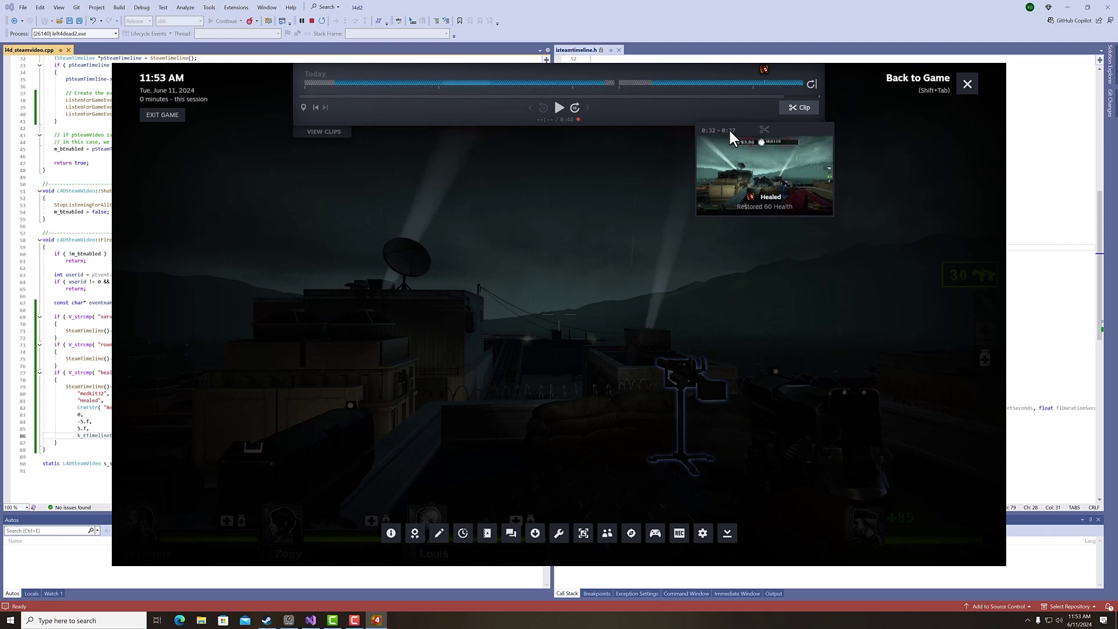
{"action": "mouse_move", "coordinate": [763, 170]}
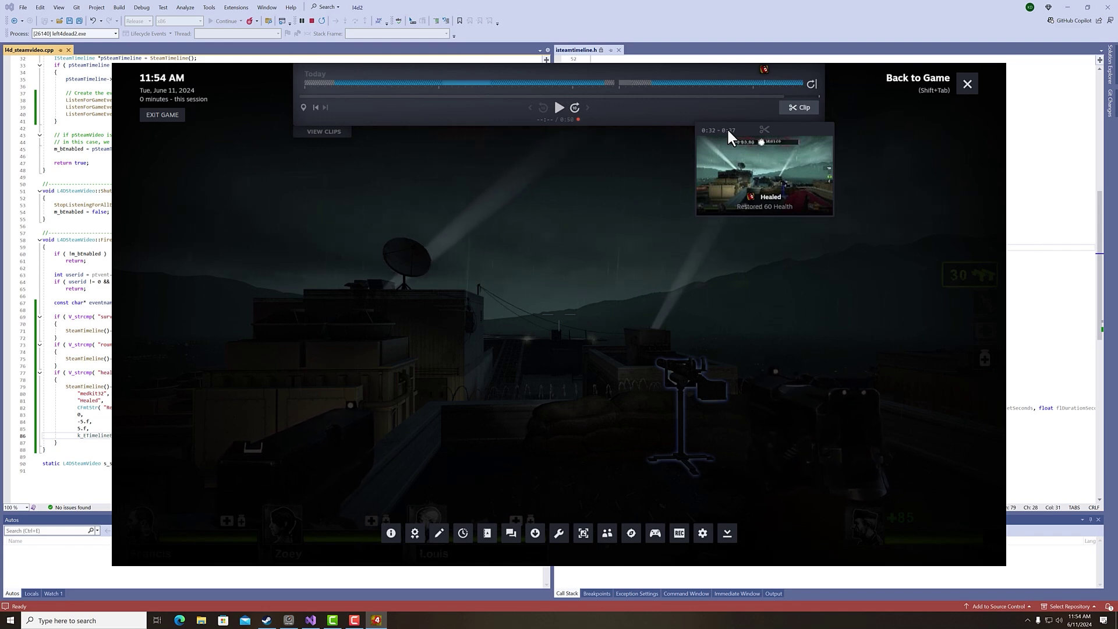
Step: Create a clip around the Healed event and save it via Save / Share
{"action": "left_click", "coordinate": [764, 130]}
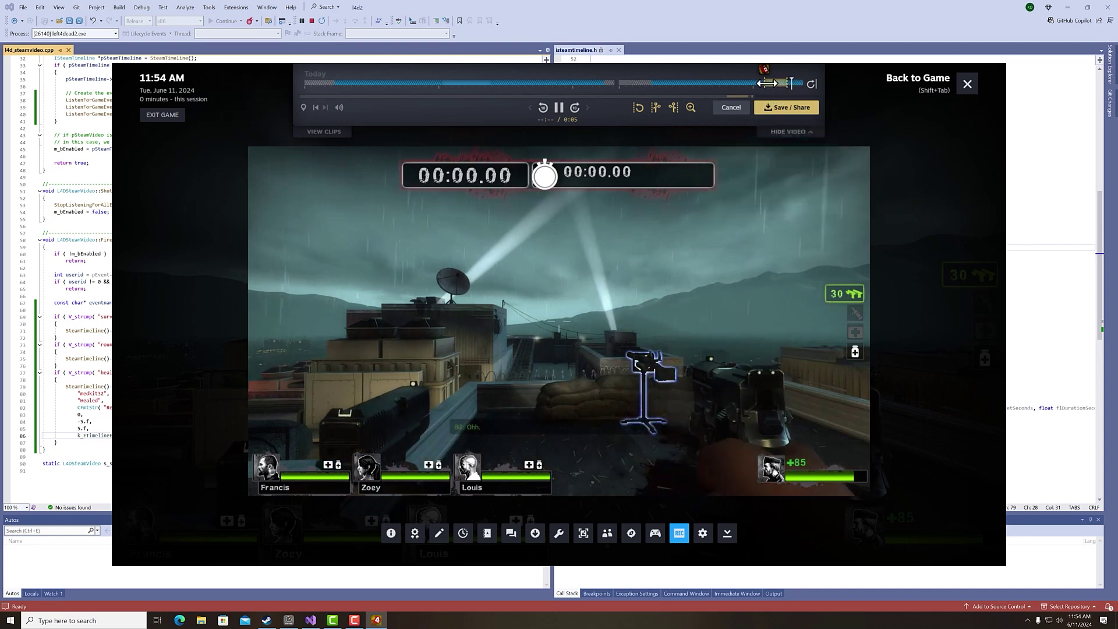
{"action": "left_click", "coordinate": [796, 117]}
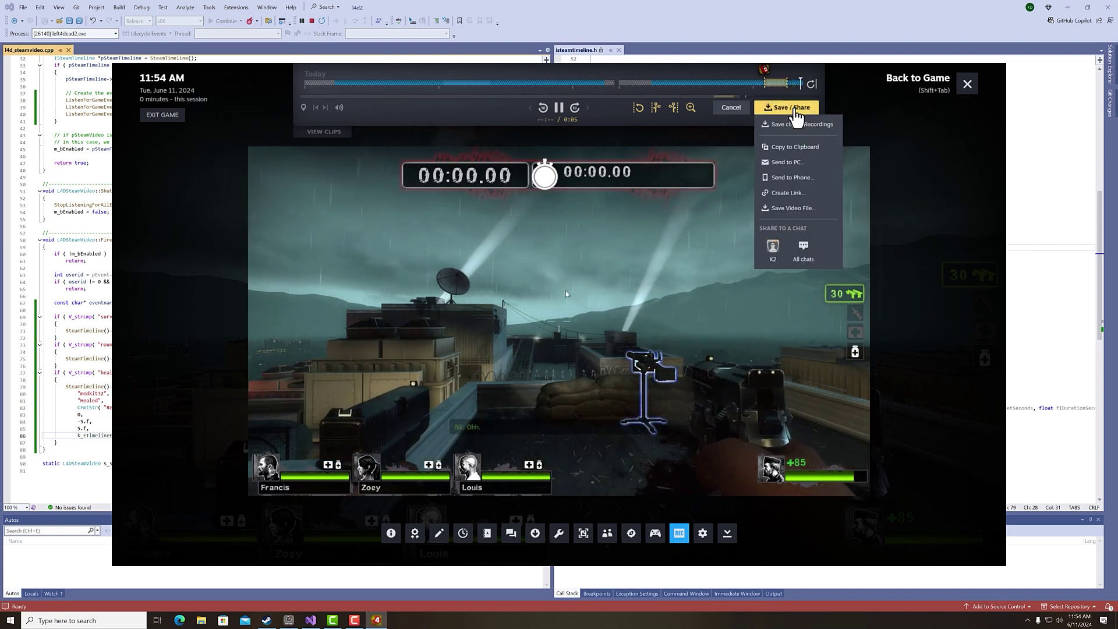
{"action": "left_click", "coordinate": [783, 127]}
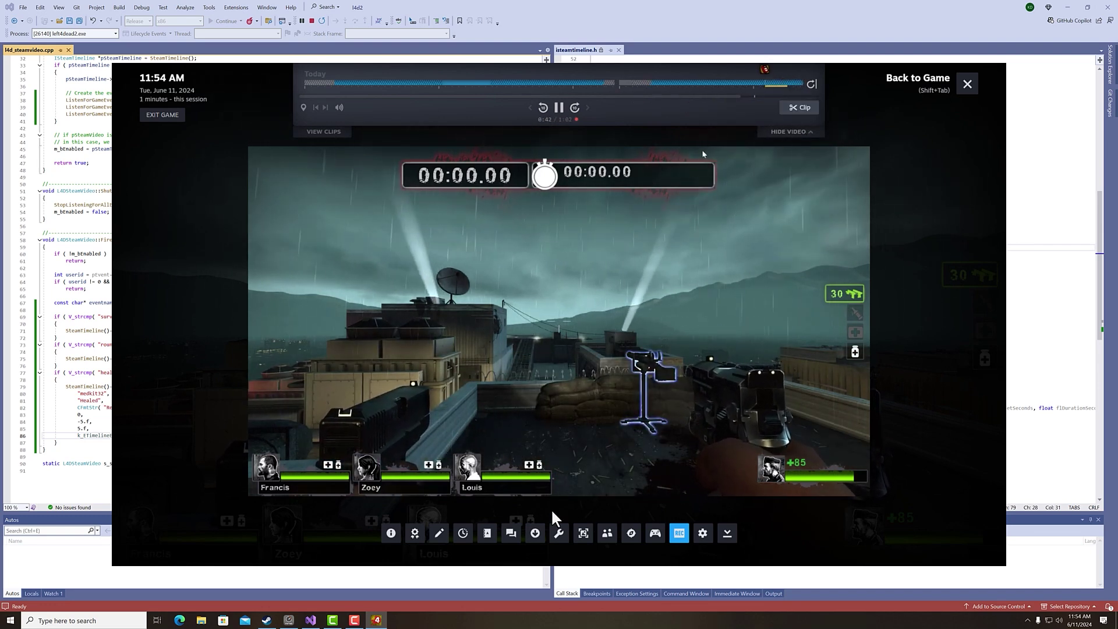
Step: Play the saved clip from Recordings & Screenshots, then return to the timeline
{"action": "left_click", "coordinate": [583, 533]}
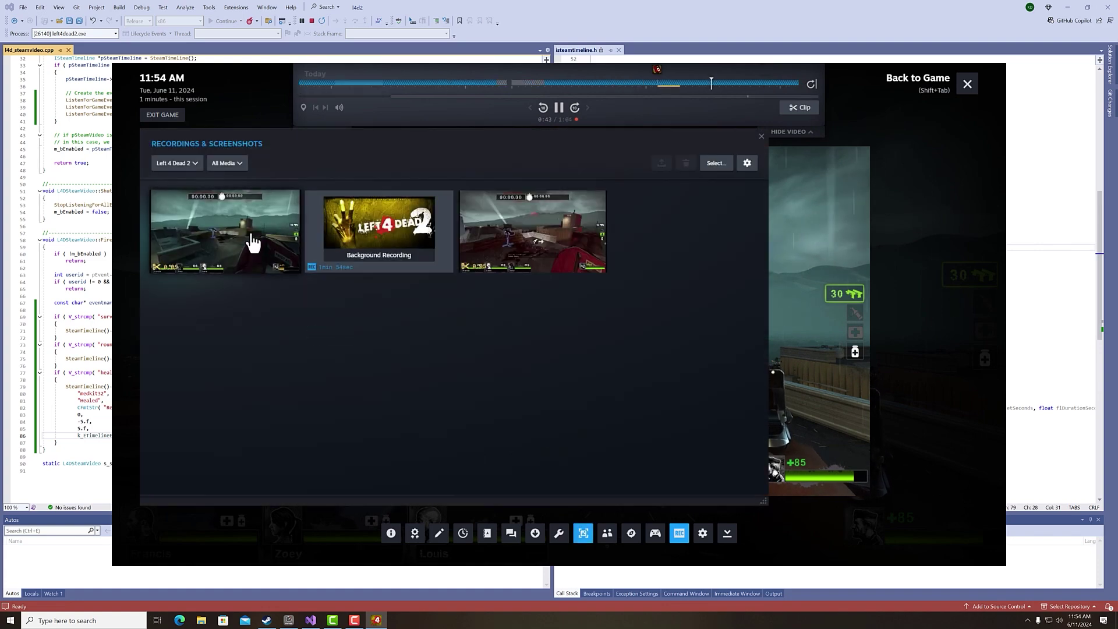
{"action": "left_click", "coordinate": [249, 241]}
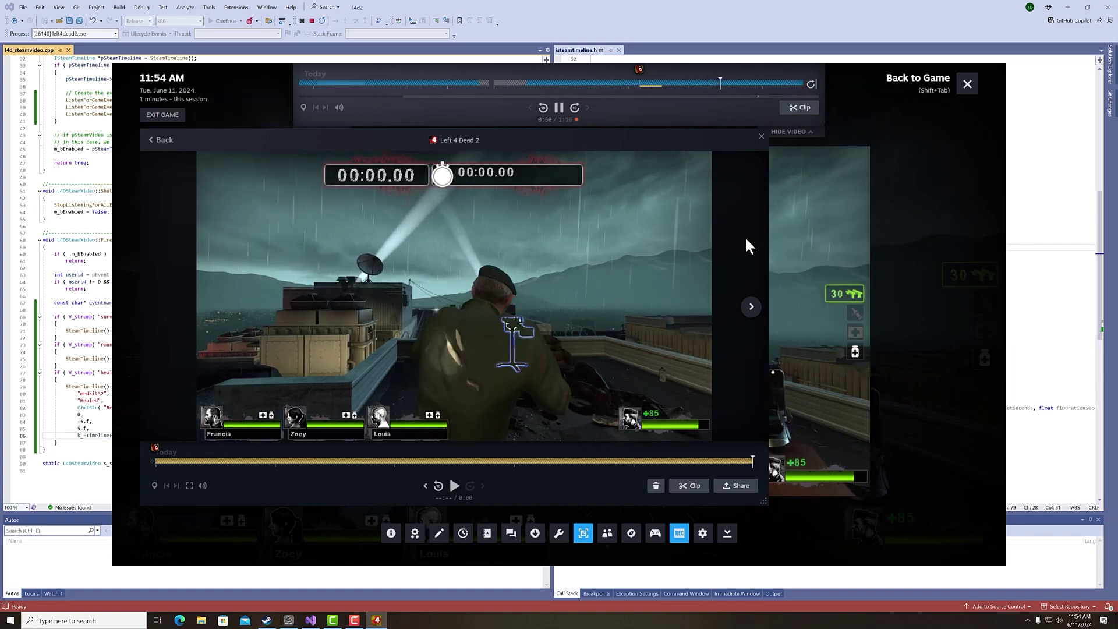
{"action": "left_click", "coordinate": [761, 137]}
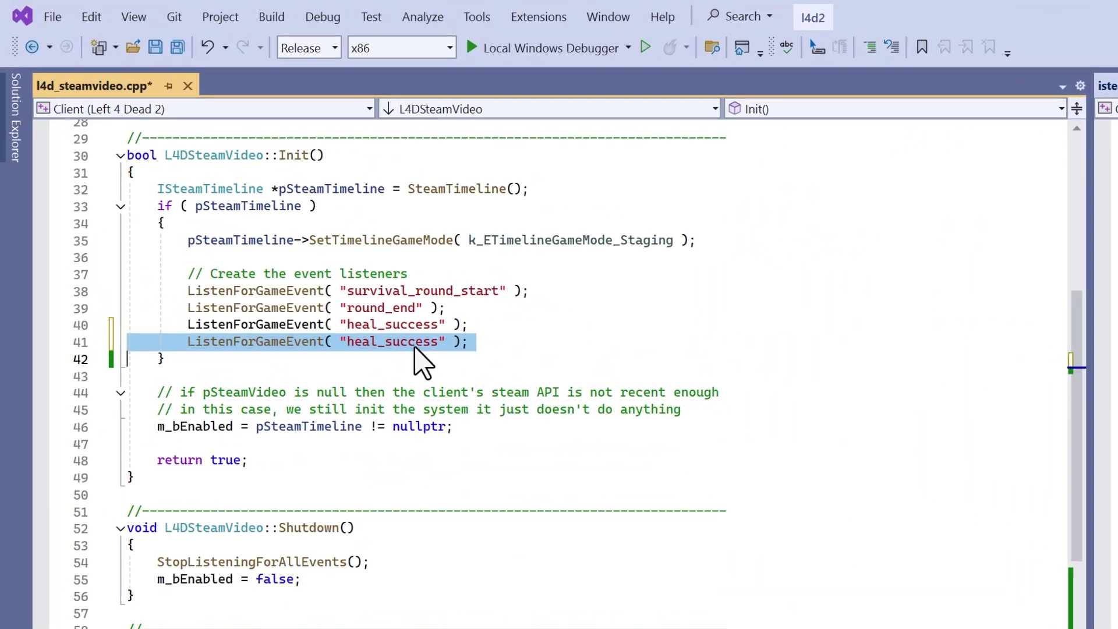
{"action": "double_click", "coordinate": [416, 343]}
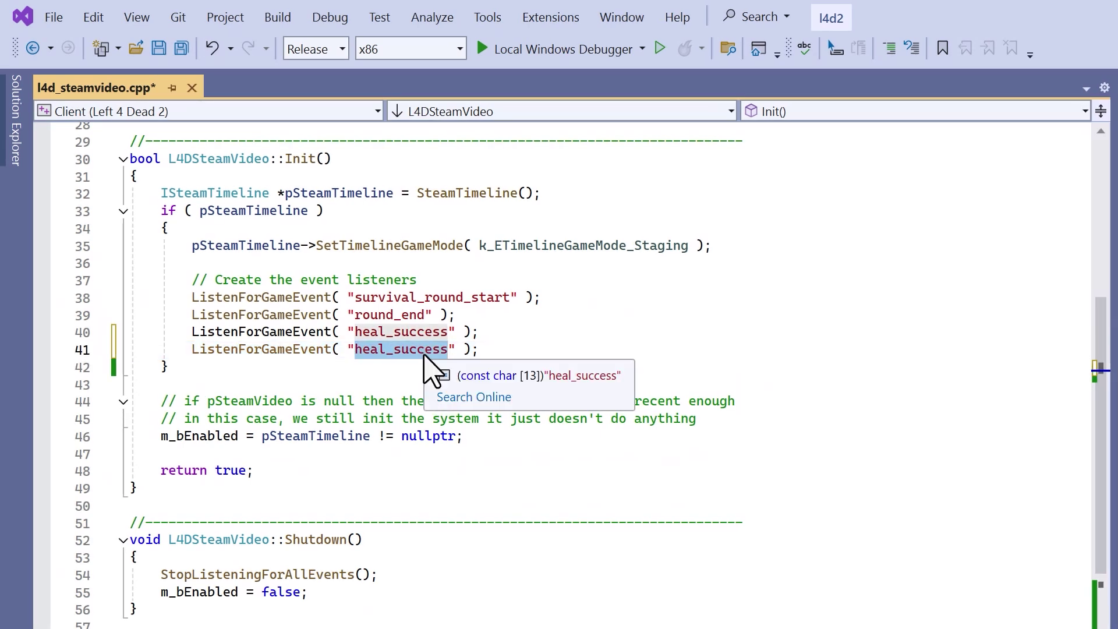
Step: Rename the duplicate heal_success listener on line 41 to player_incapacitated_start
{"action": "type", "text": "player_in"}
{"action": "type", "text": "cap"}
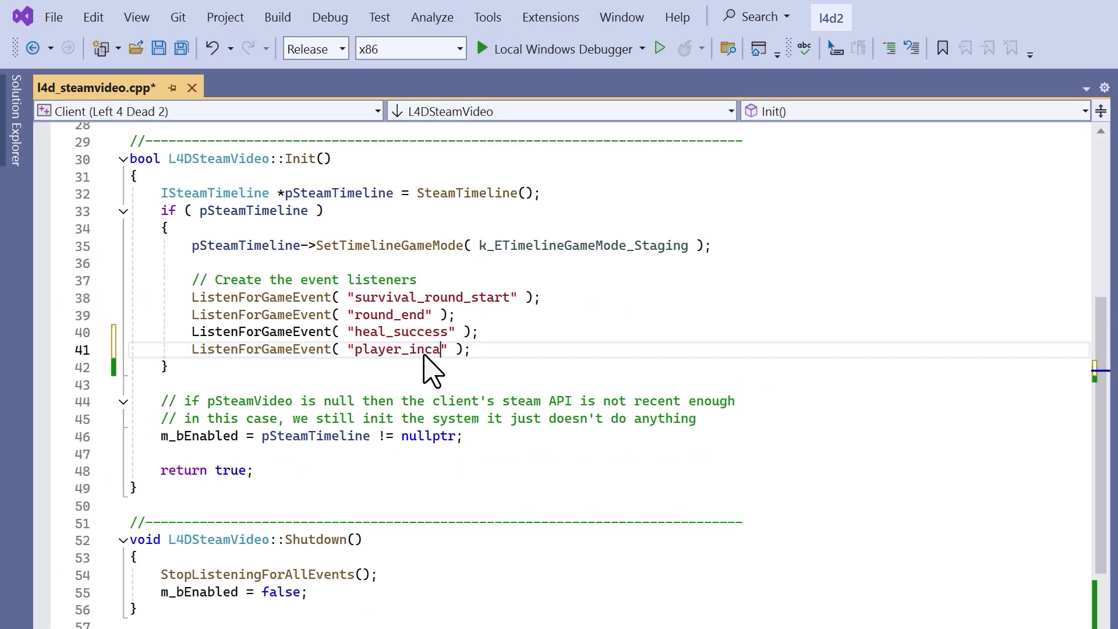
{"action": "type", "text": "acitated_s"}
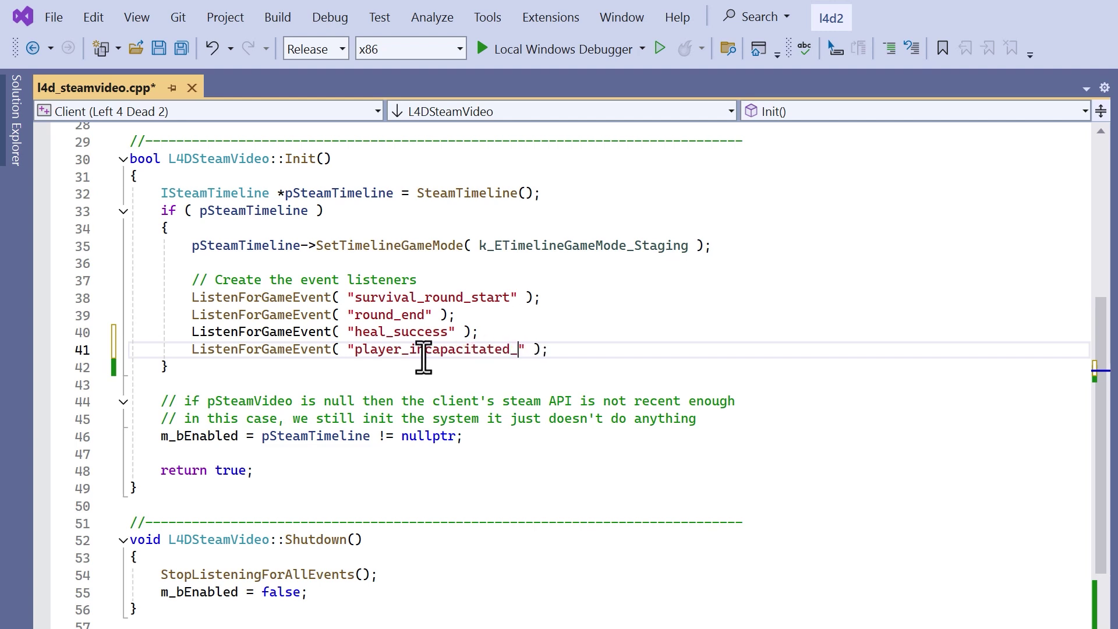
{"action": "type", "text": "tart"}
{"action": "double_click", "coordinate": [468, 351]}
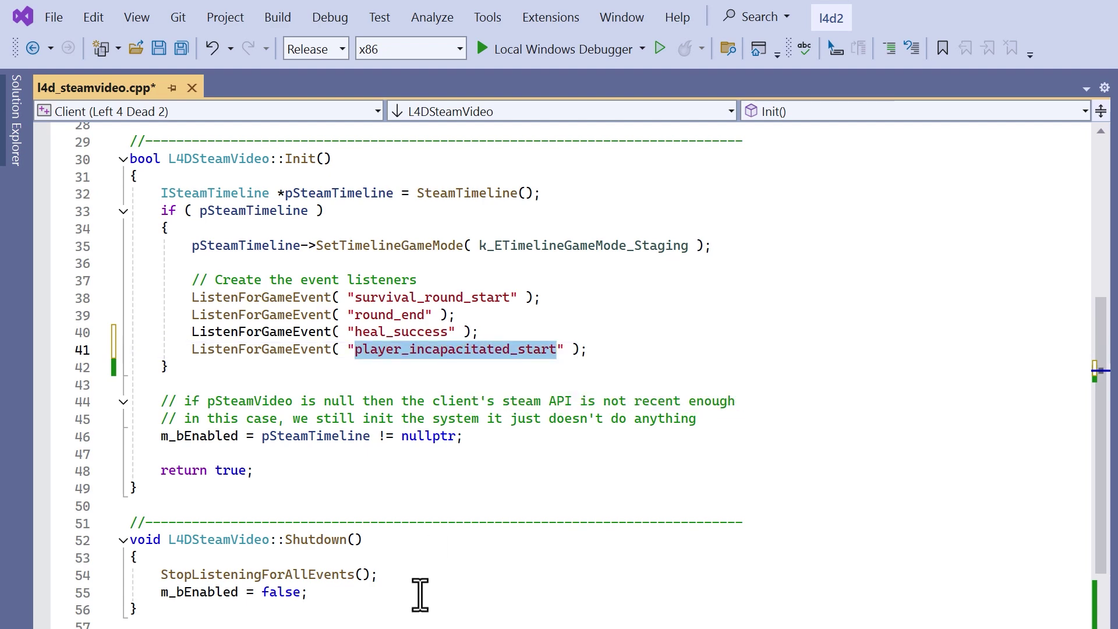
{"action": "scroll", "coordinate": [419, 594], "scroll_direction": "down", "scroll_amount": 4}
{"action": "scroll", "coordinate": [408, 611], "scroll_direction": "down", "scroll_amount": 4}
{"action": "scroll", "coordinate": [403, 623], "scroll_direction": "down", "scroll_amount": 3}
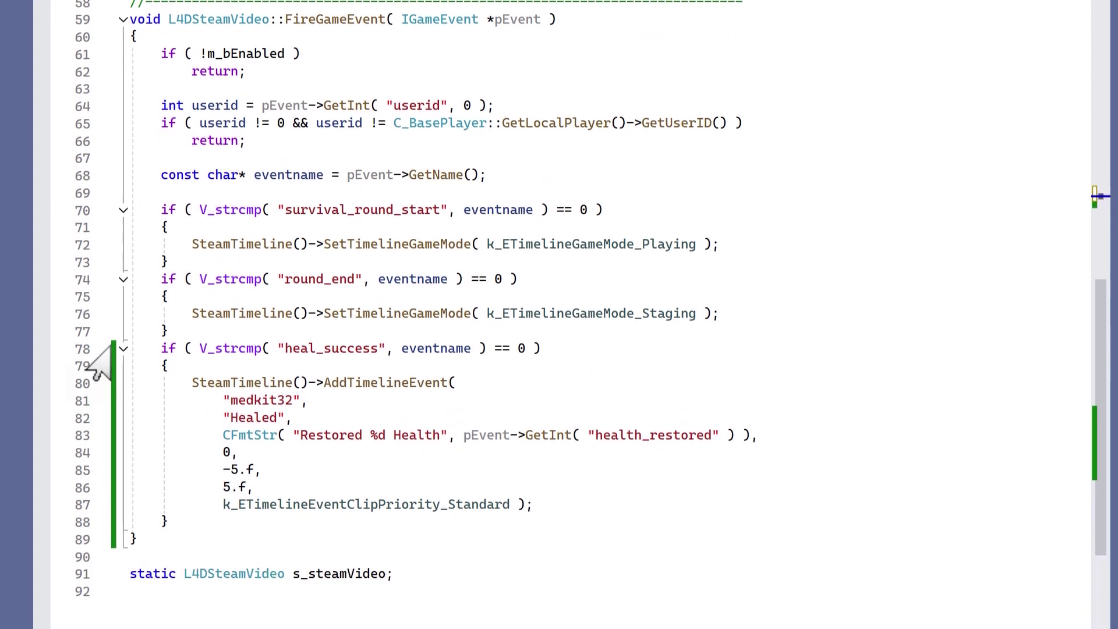
Step: Duplicate the heal_success handler block and rename its event to player_incapacitated_start
{"action": "mouse_move", "coordinate": [81, 312]}
{"action": "left_mouse_down"}
{"action": "mouse_move", "coordinate": [80, 493]}
{"action": "mouse_move", "coordinate": [91, 484]}
{"action": "left_mouse_up"}
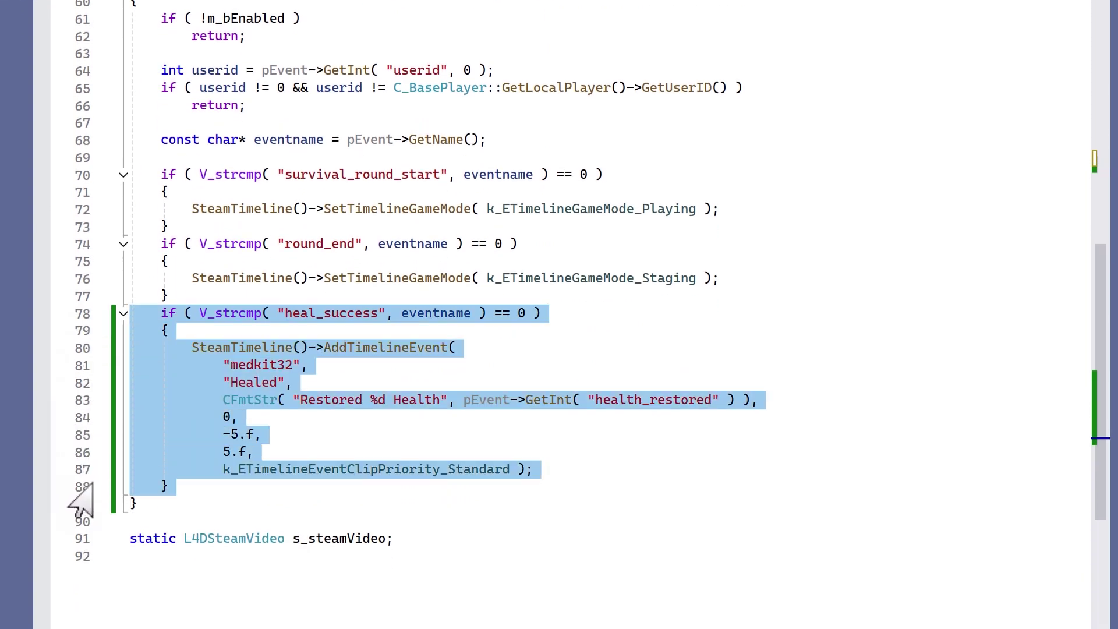
{"action": "key", "text": "ctrl+d"}
{"action": "scroll", "coordinate": [429, 362], "scroll_direction": "down", "scroll_amount": 3}
{"action": "scroll", "coordinate": [518, 307], "scroll_direction": "down", "scroll_amount": 1}
{"action": "double_click", "coordinate": [341, 294]}
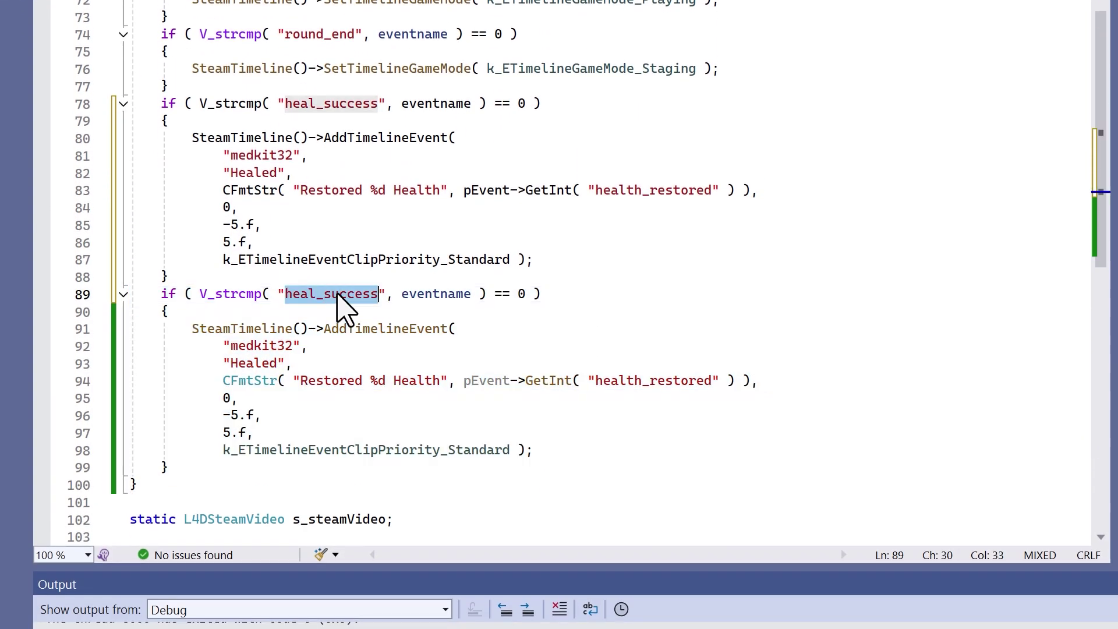
{"action": "key", "text": "ctrl+d"}
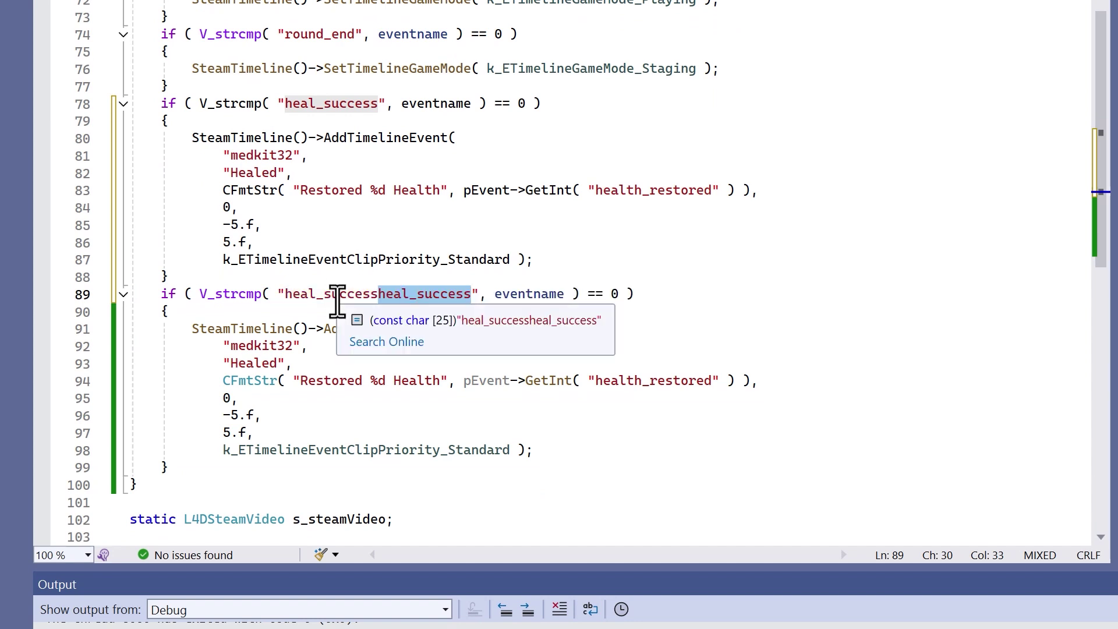
{"action": "double_click", "coordinate": [337, 296]}
{"action": "type", "text": "player_incapacitated_start"}
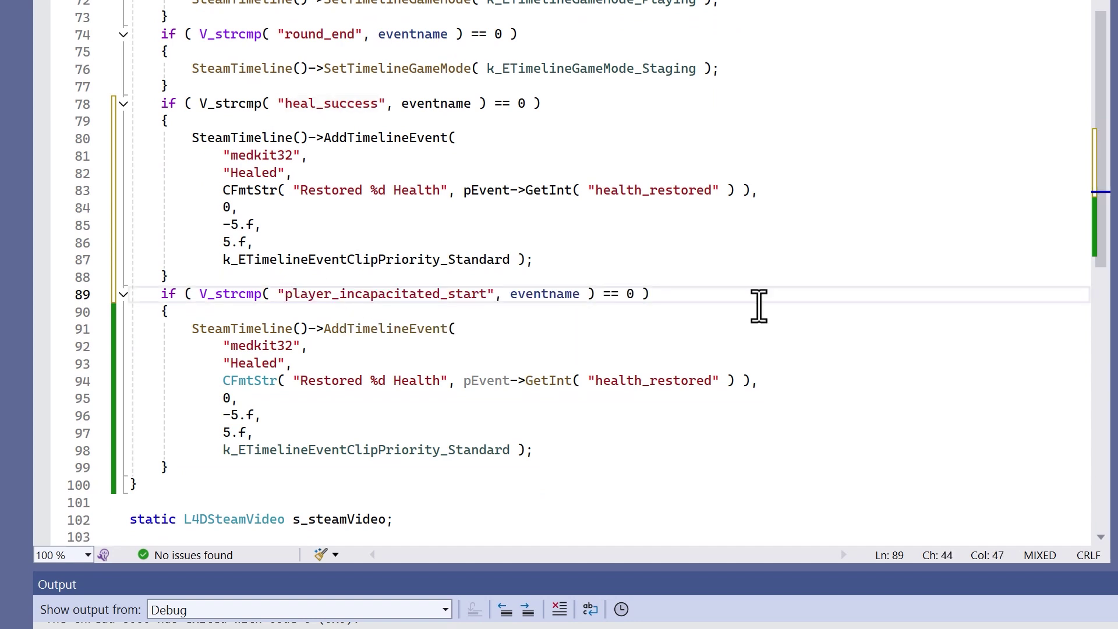
Step: Change the copied block's icon to incap and its title to Incapacitated
{"action": "double_click", "coordinate": [262, 346]}
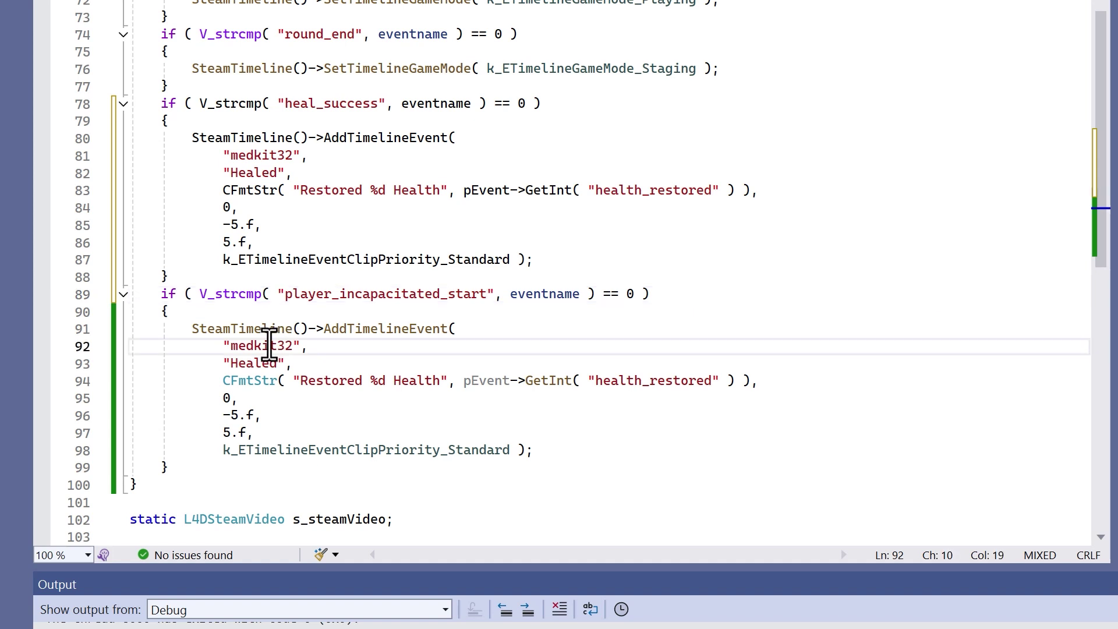
{"action": "type", "text": "incap"}
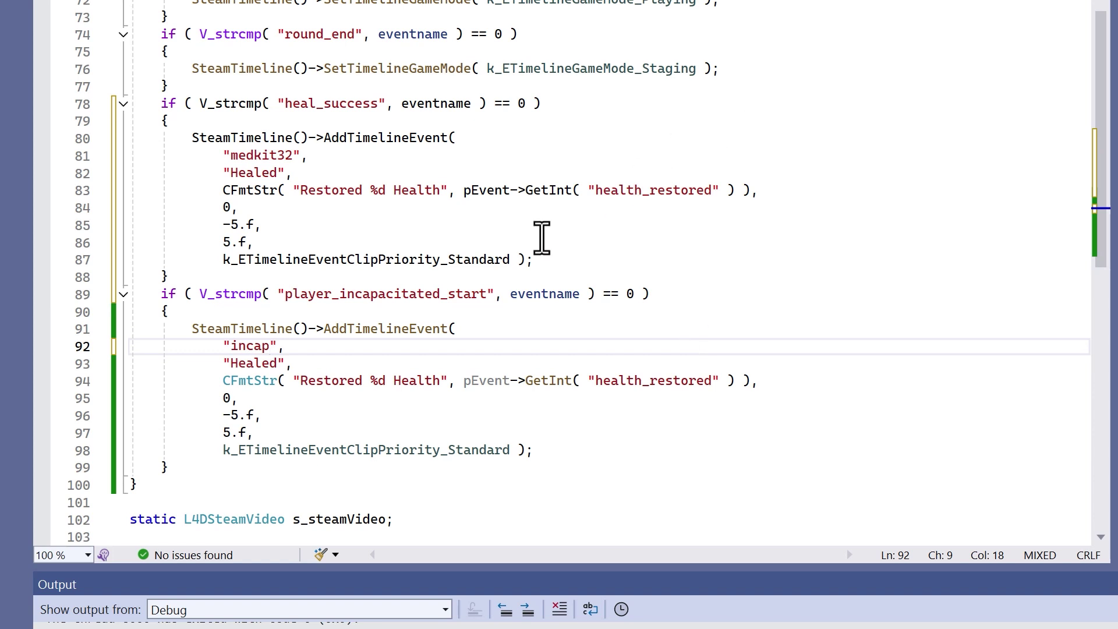
{"action": "mouse_move", "coordinate": [255, 363]}
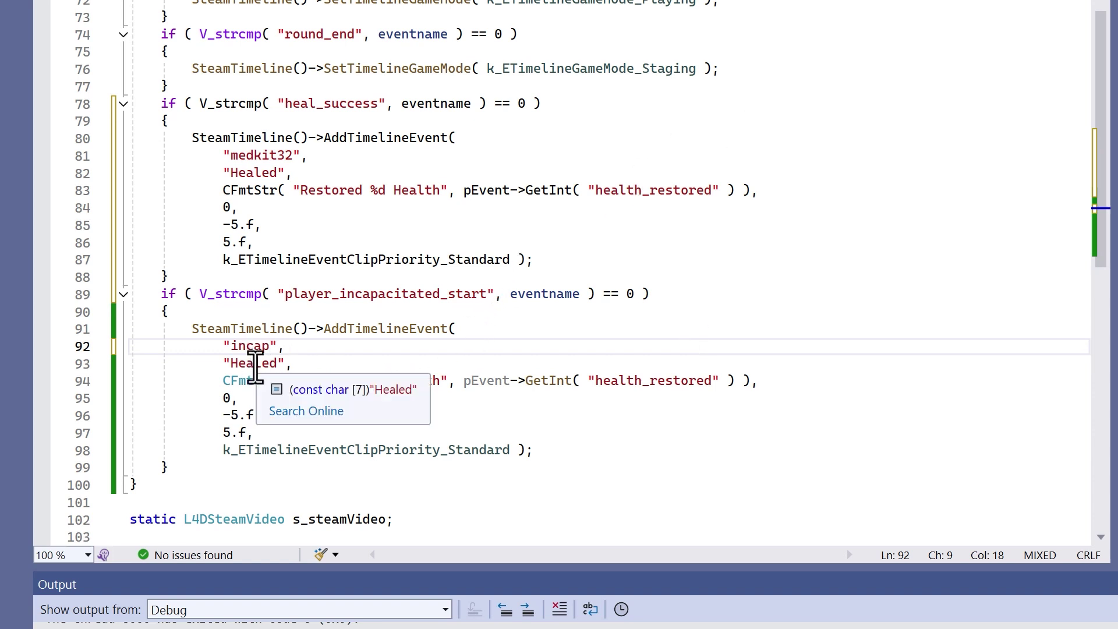
{"action": "double_click", "coordinate": [254, 364]}
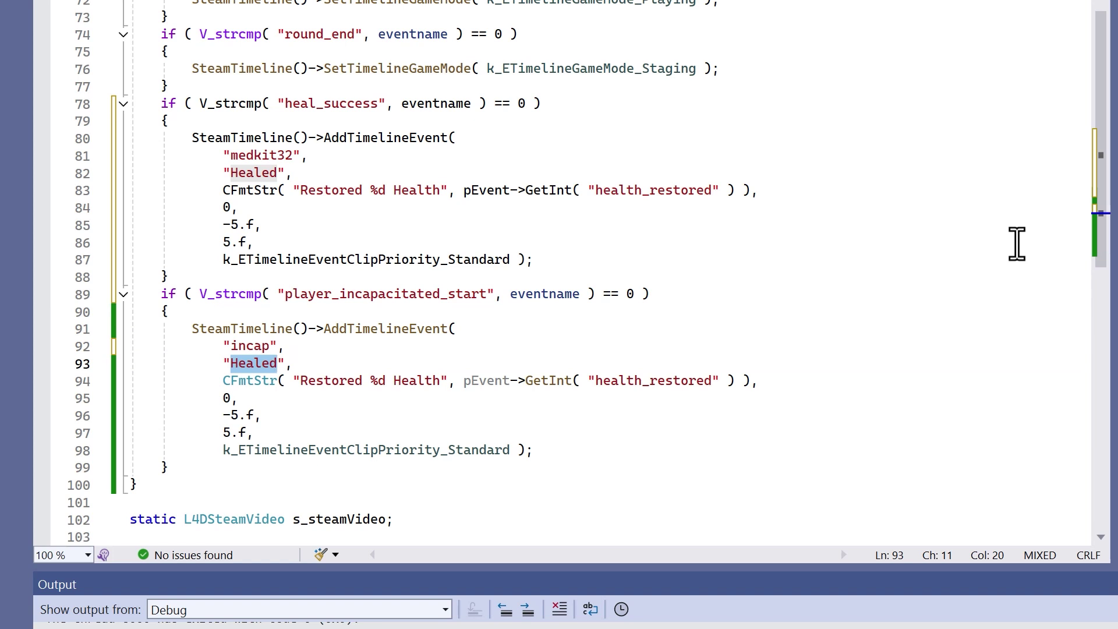
{"action": "type", "text": "f"}
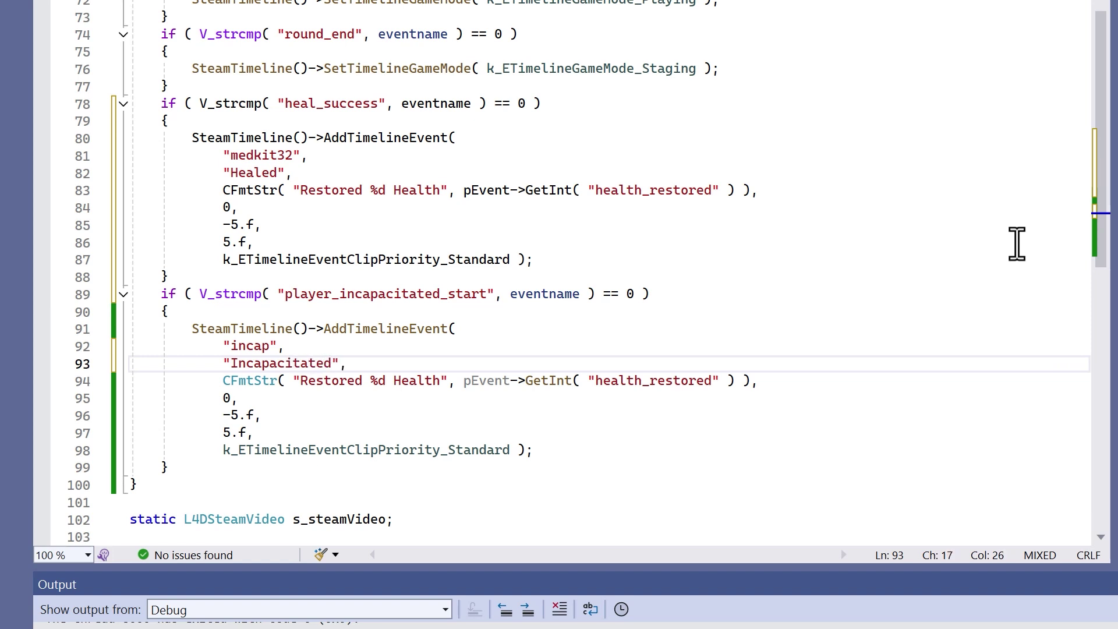
{"action": "left_click_drag", "start_coordinate": [441, 380], "coordinate": [301, 381]}
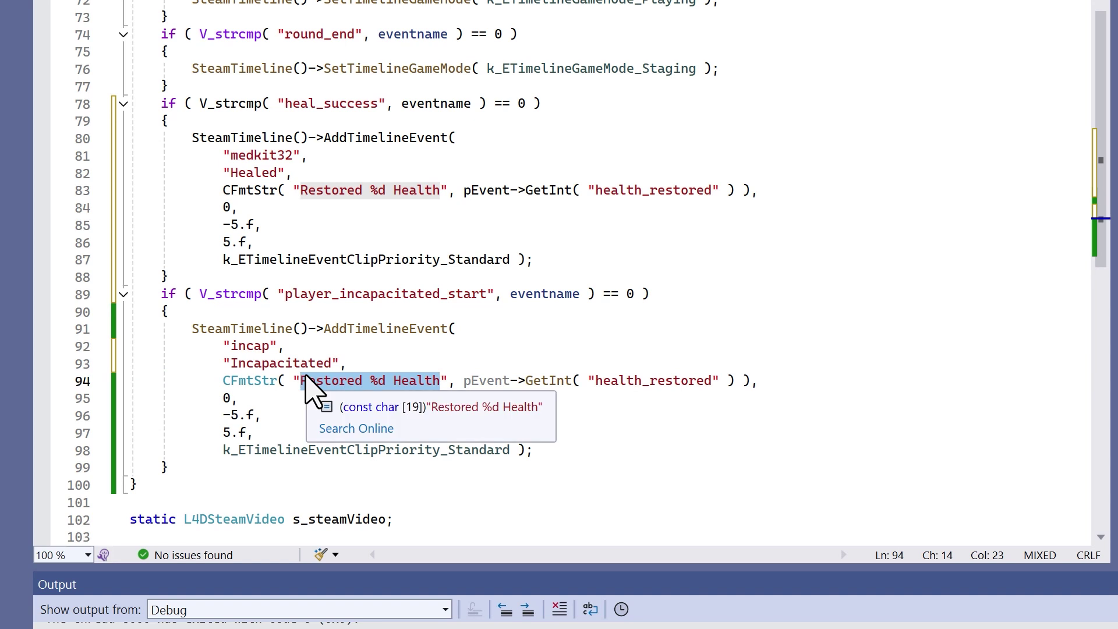
Step: Set the description to "Incapacitated by %s" with pszAttacker as its argument
{"action": "type", "text": "Incapacitate"}
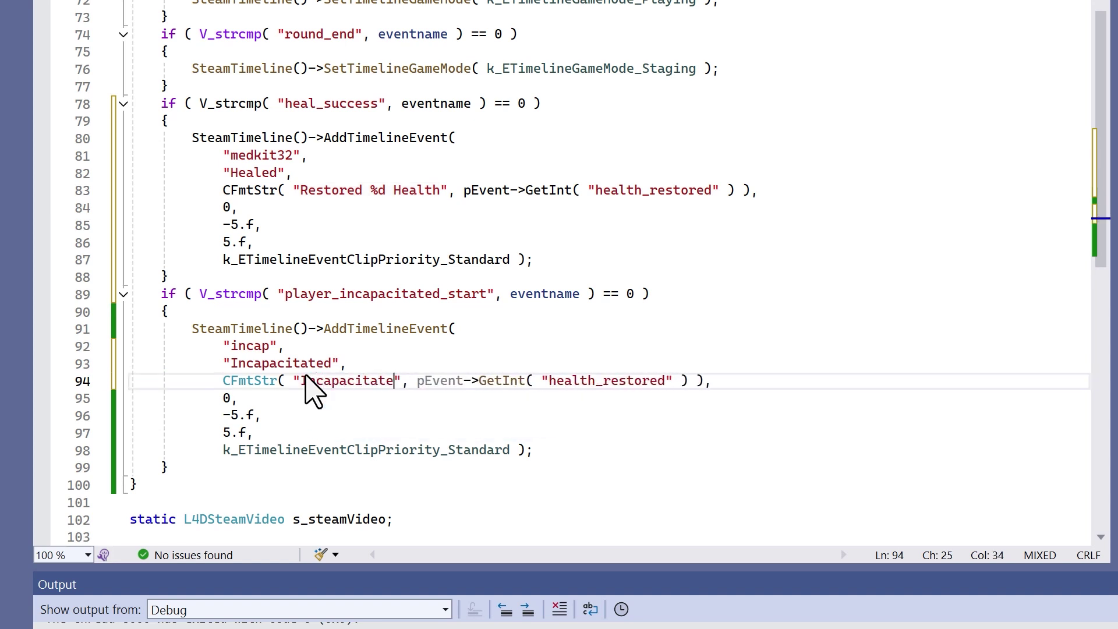
{"action": "type", "text": "d by %"}
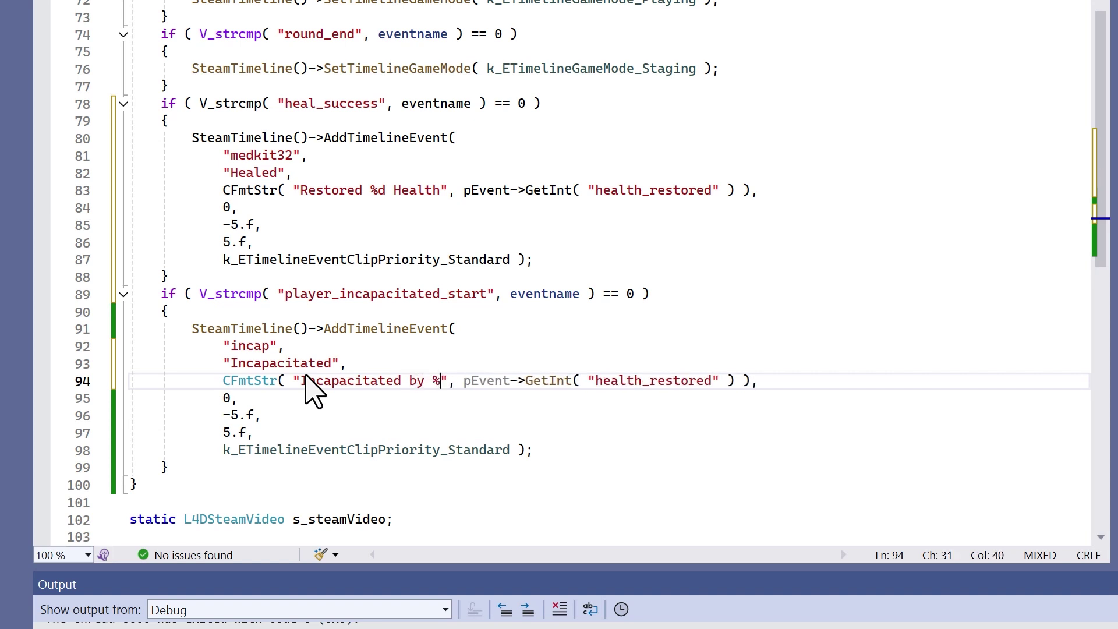
{"action": "type", "text": "s"}
{"action": "left_click_drag", "start_coordinate": [471, 382], "coordinate": [743, 381]}
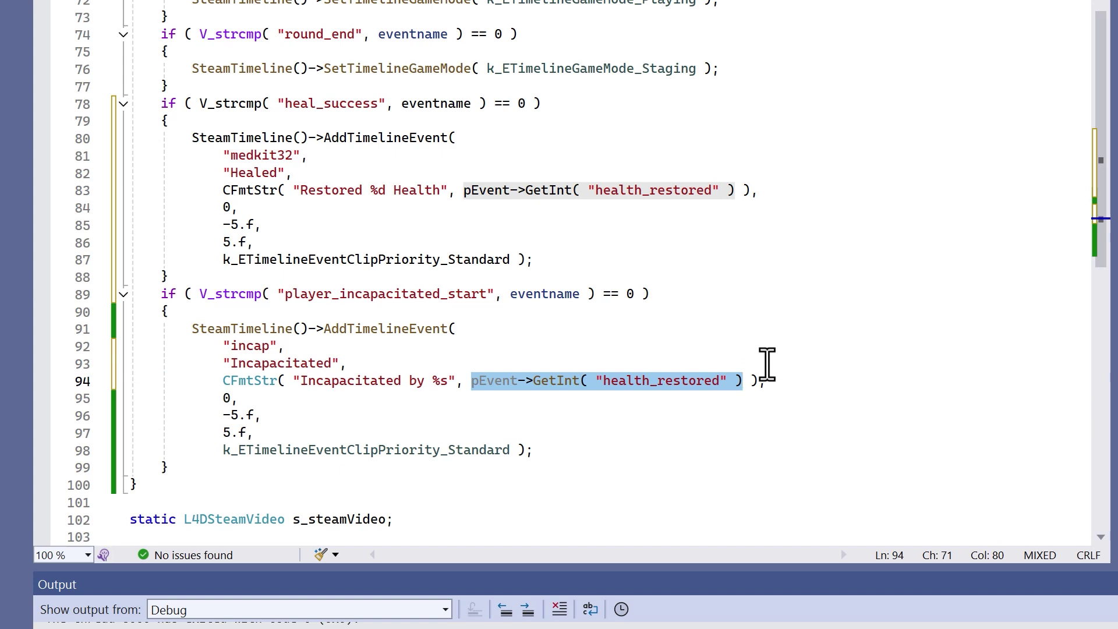
{"action": "type", "text": "pas"}
{"action": "key", "text": "BackSpace"}
{"action": "key", "text": "BackSpace"}
{"action": "type", "text": "szAtt"}
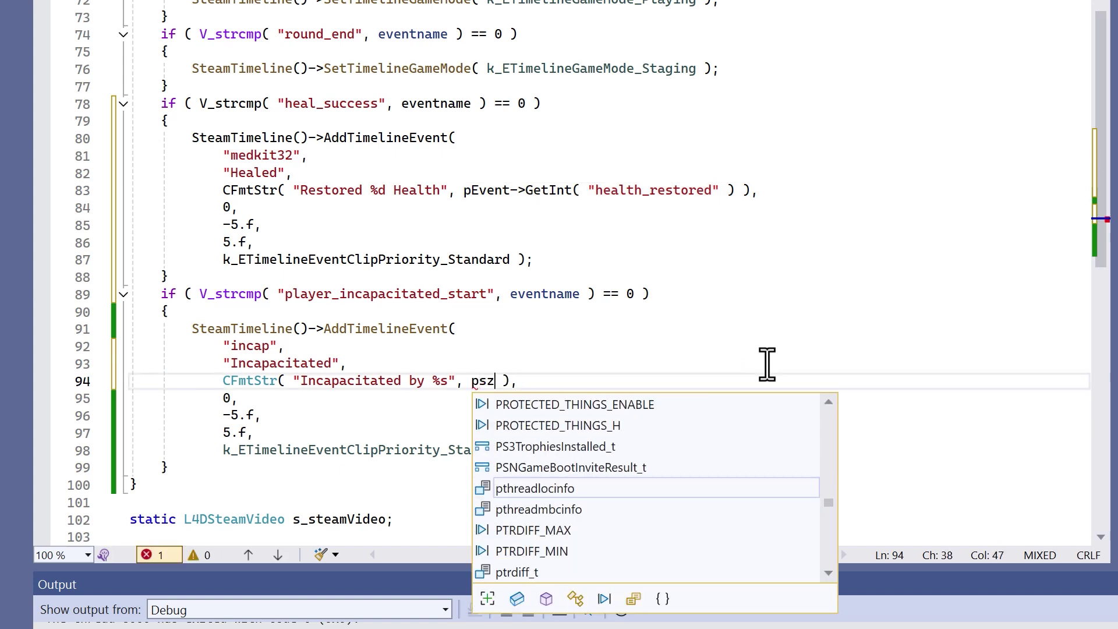
{"action": "type", "text": "acker"}
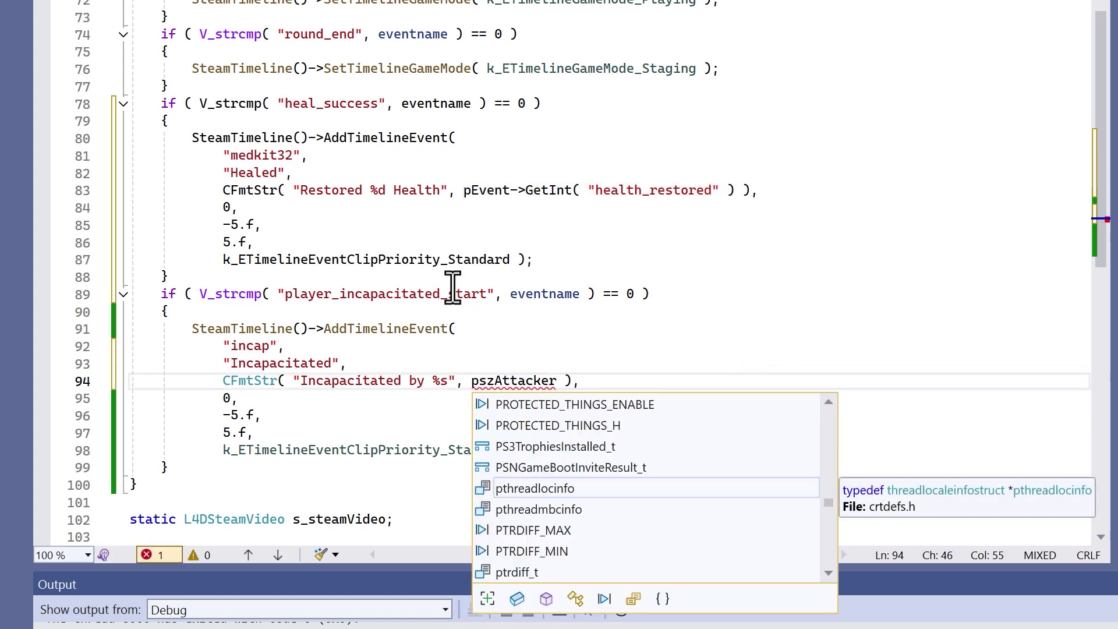
Step: Add a blank line at the block's top and begin declaring a C_TerrorPlayer attacker
{"action": "left_click", "coordinate": [342, 309]}
{"action": "key", "text": "Return"}
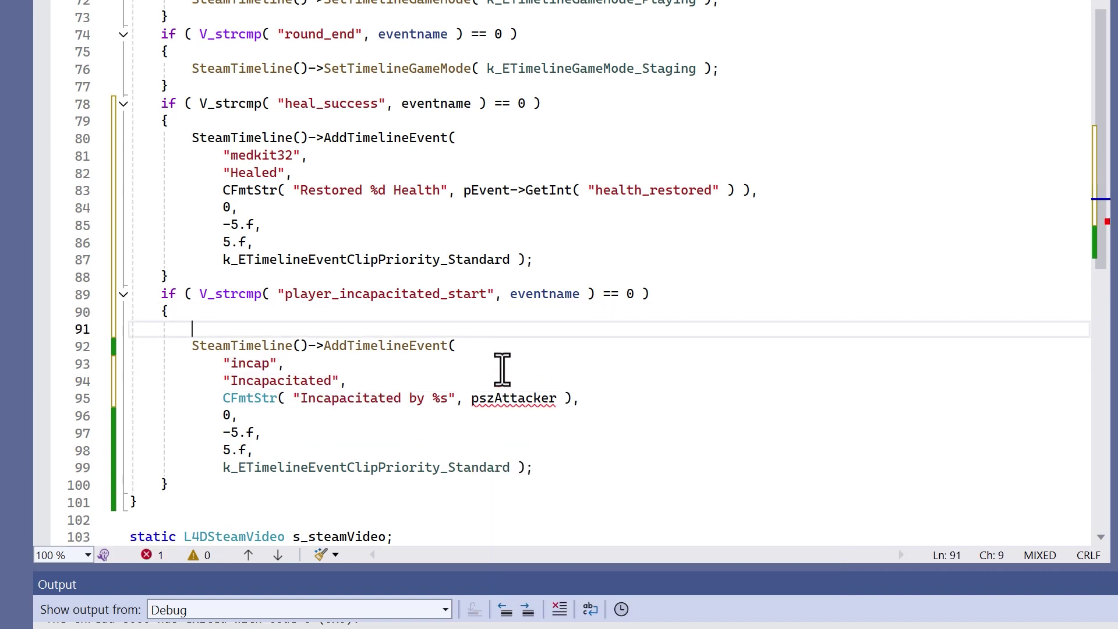
{"action": "type", "text": "C_T"}
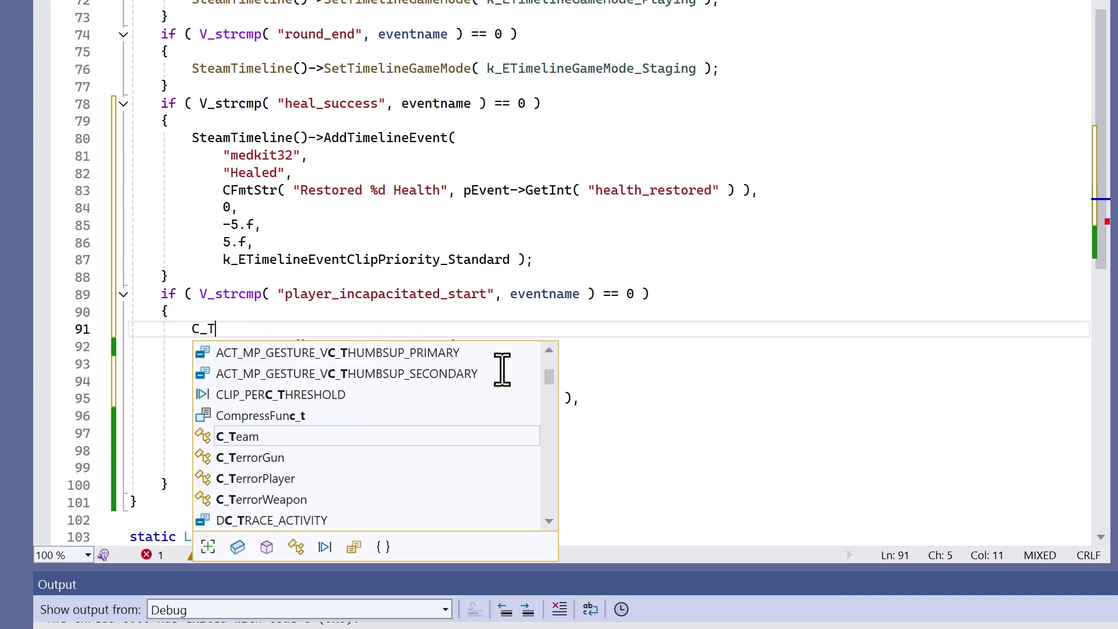
{"action": "type", "text": "errorPlayer "}
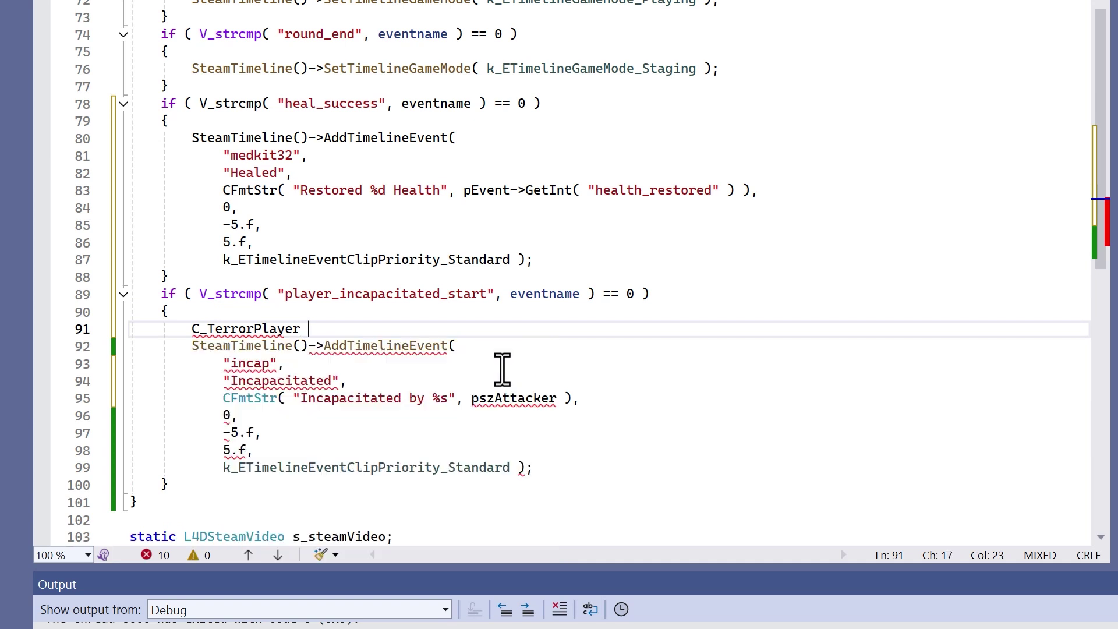
{"action": "type", "text": "*pAttacker ="}
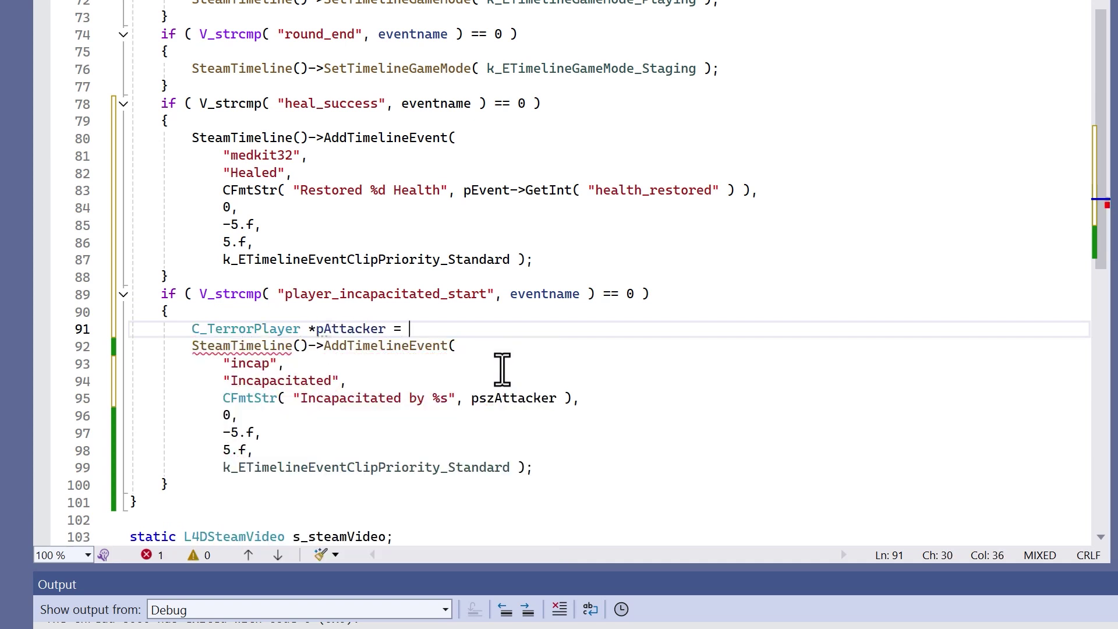
{"action": "type", "text": "CP"}
Step: Look up the attacking player with UTIL_PlayerByUserId using the event's "attacker" field
{"action": "key", "text": "BackSpace"}
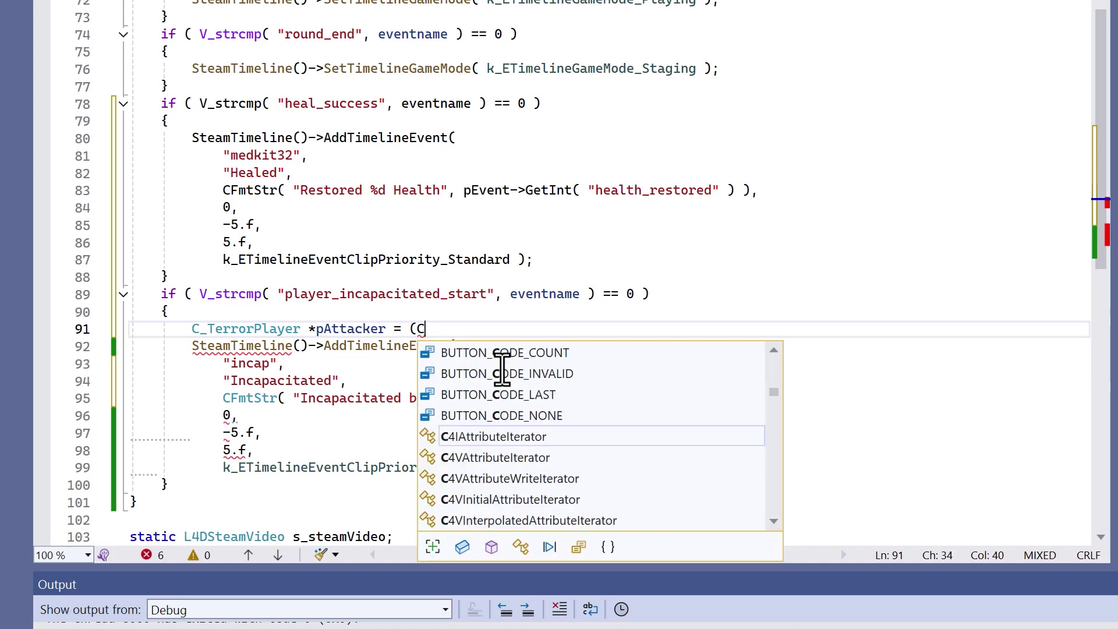
{"action": "type", "text": "_TerrorPl"}
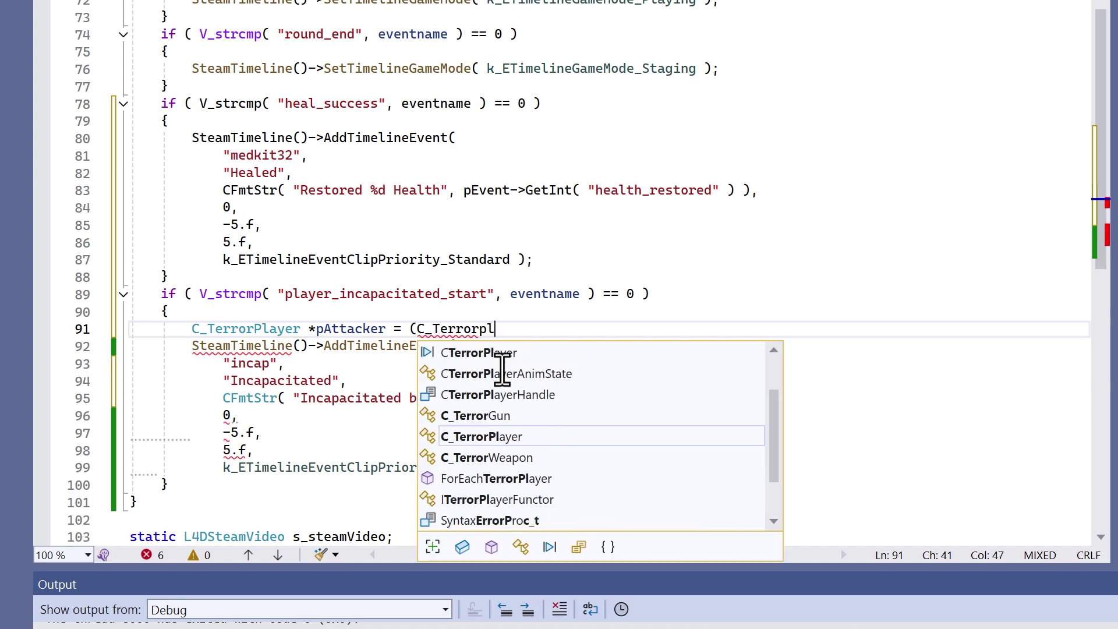
{"action": "type", "text": "ayer*)U"}
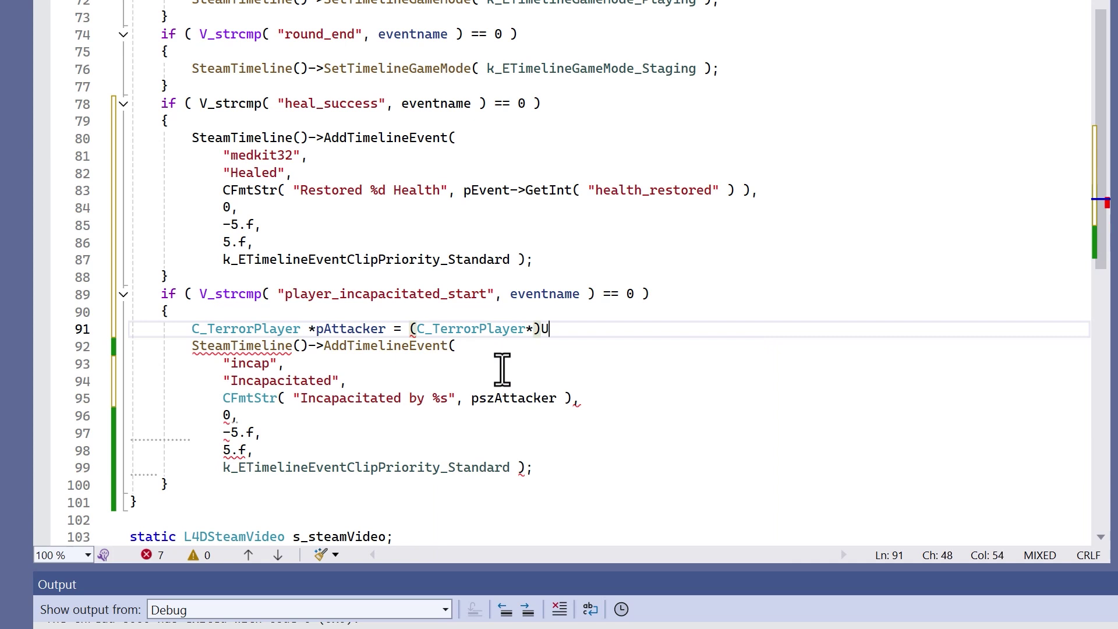
{"action": "type", "text": "TIL_p"}
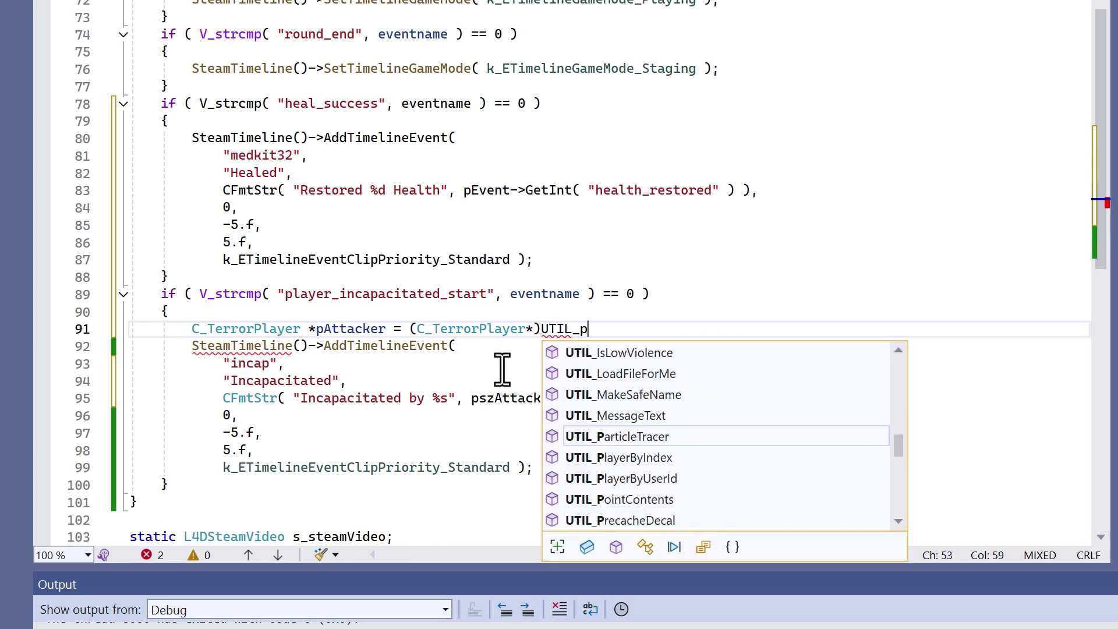
{"action": "type", "text": "lay"}
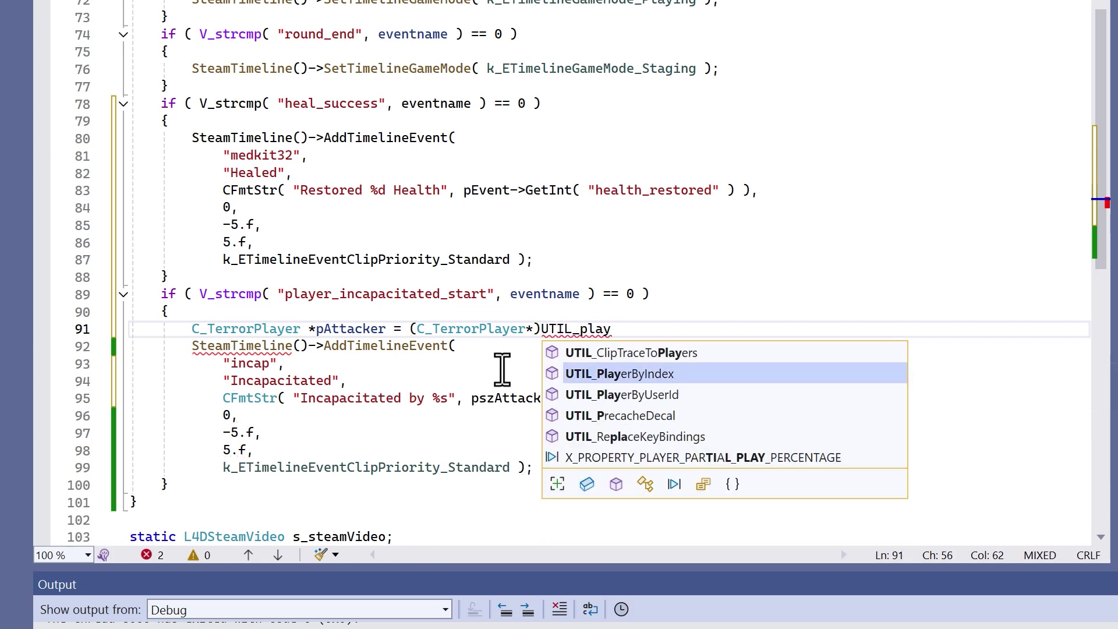
{"action": "key", "text": "Down"}
{"action": "key", "text": "Tab"}
{"action": "type", "text": "( p"}
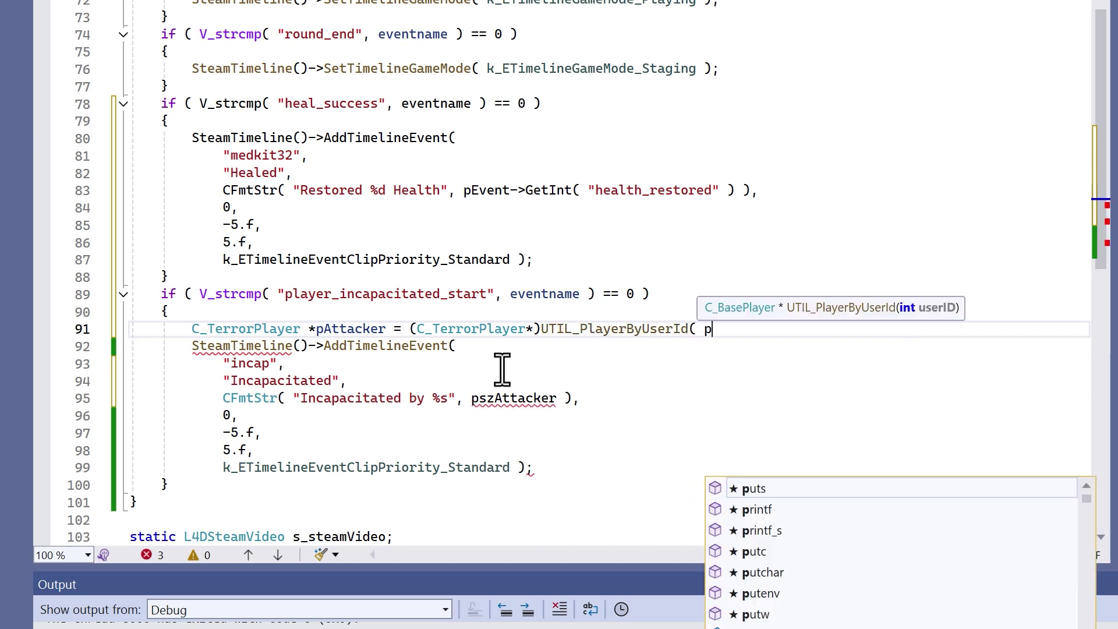
{"action": "type", "text": "Event"}
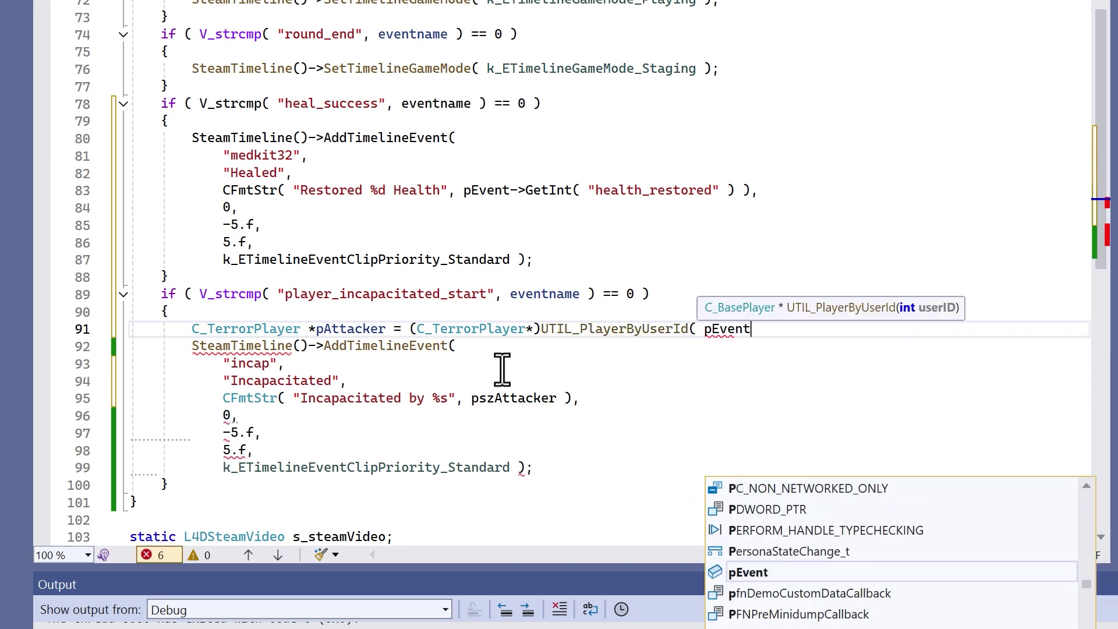
{"action": "type", "text": "->GetInt( \""}
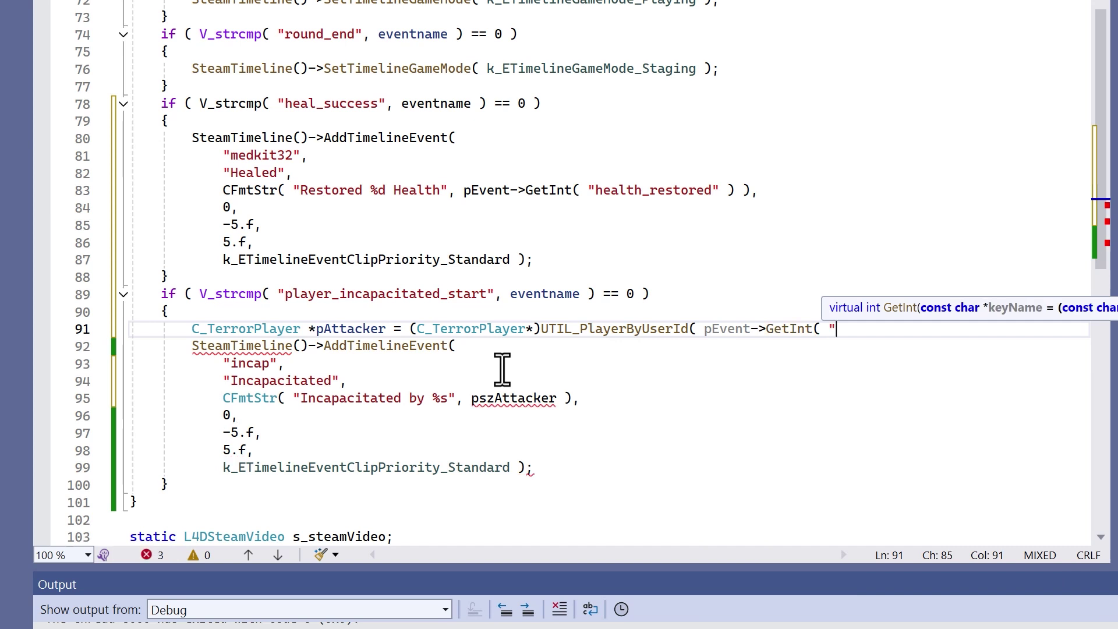
{"action": "type", "text": "attacker\" )"}
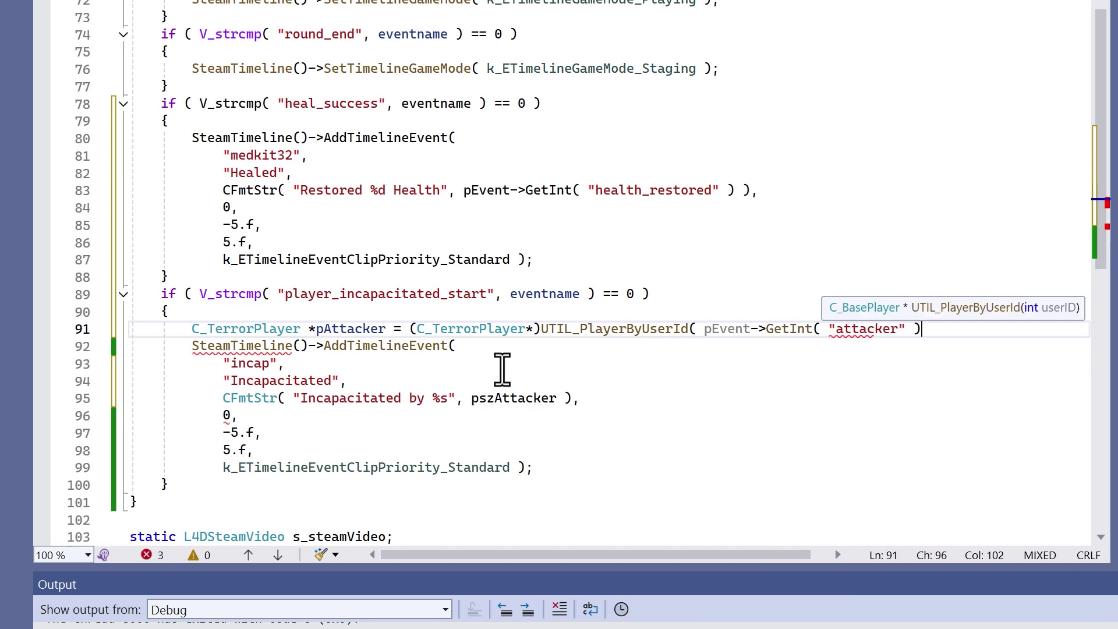
{"action": "type", "text": " );"}
{"action": "key", "text": "Return"}
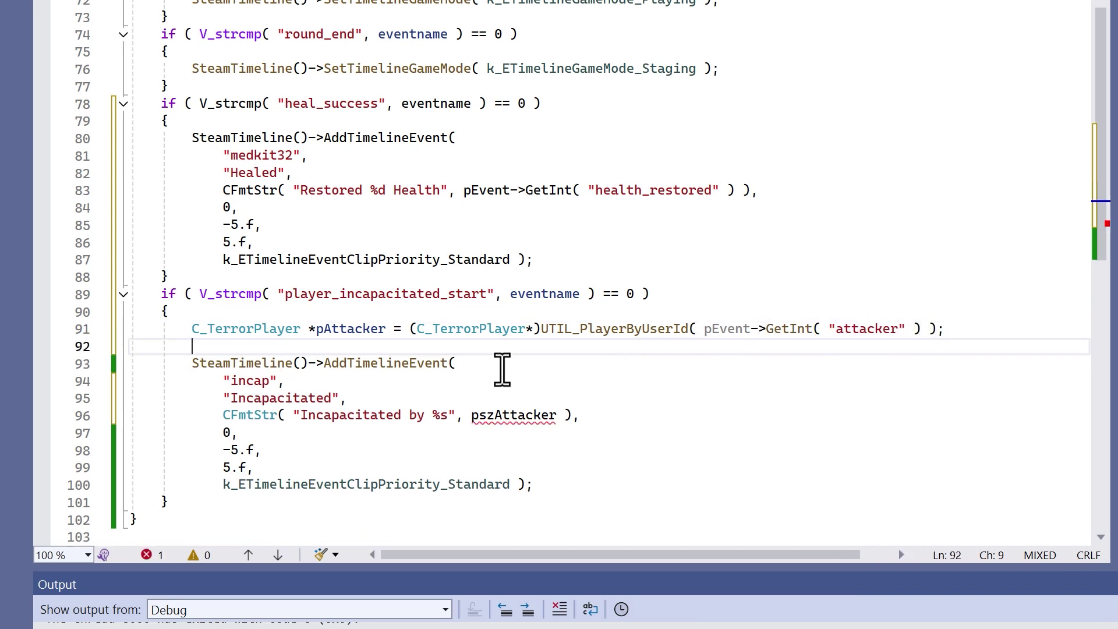
Step: Declare pszAttacker as pAttacker->GetCharacterDisplayName()
{"action": "type", "text": "const "}
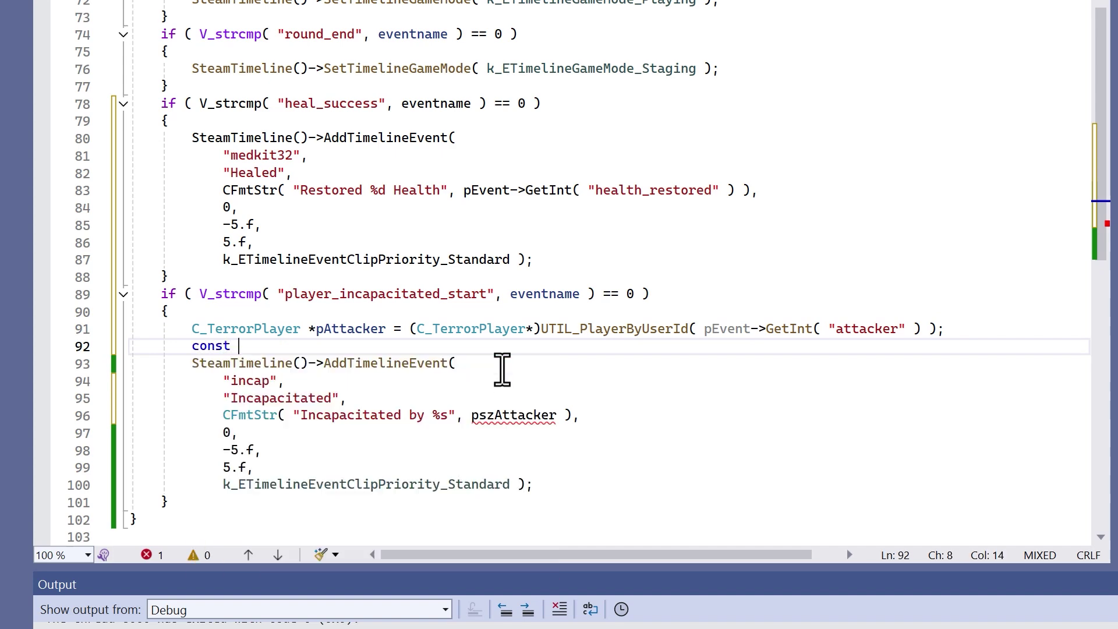
{"action": "type", "text": "char *pszAttacker = "}
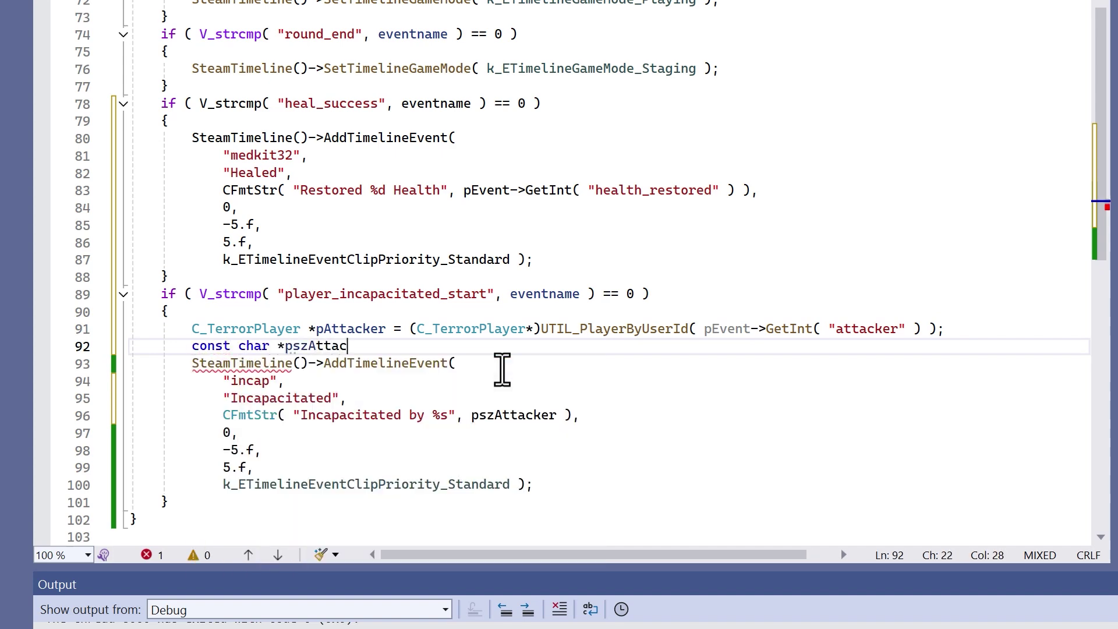
{"action": "type", "text": "pAt"}
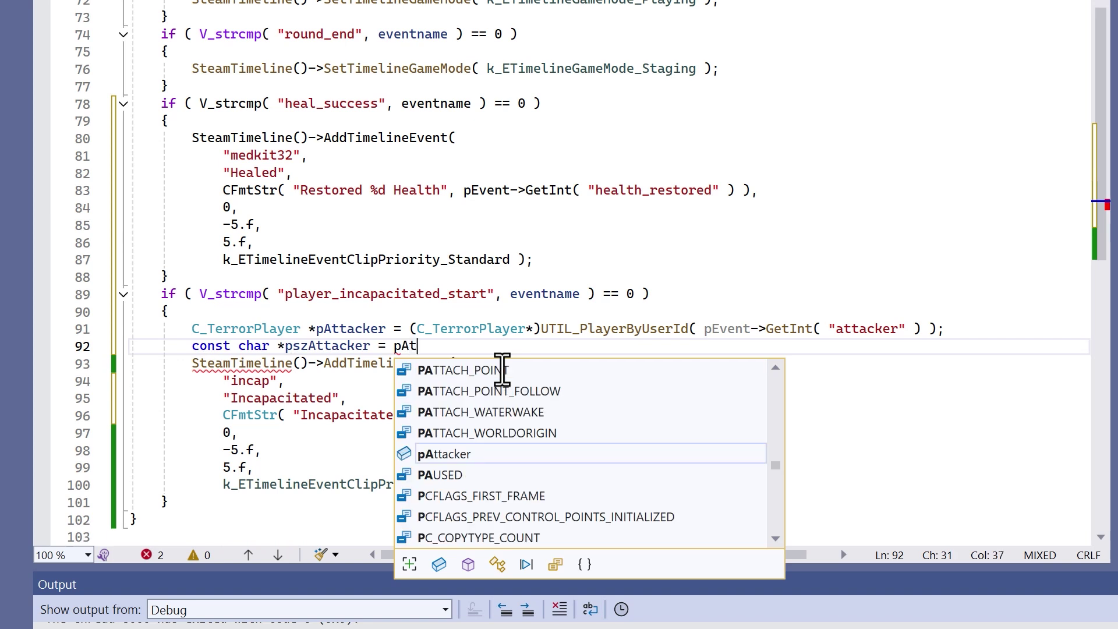
{"action": "type", "text": "tacker->Get"}
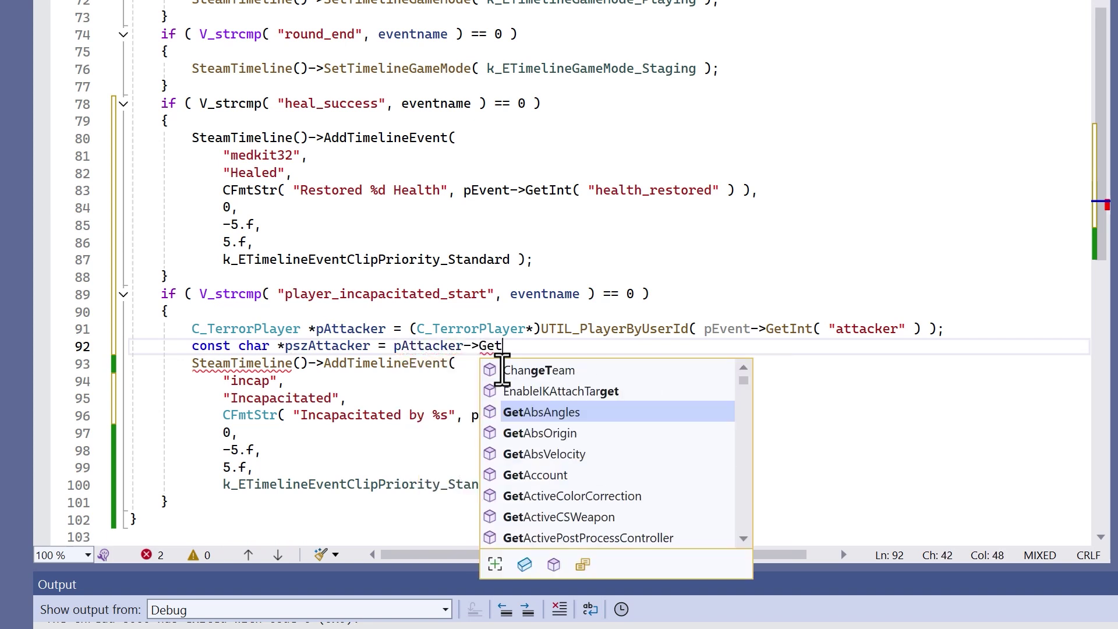
{"action": "type", "text": "Player"}
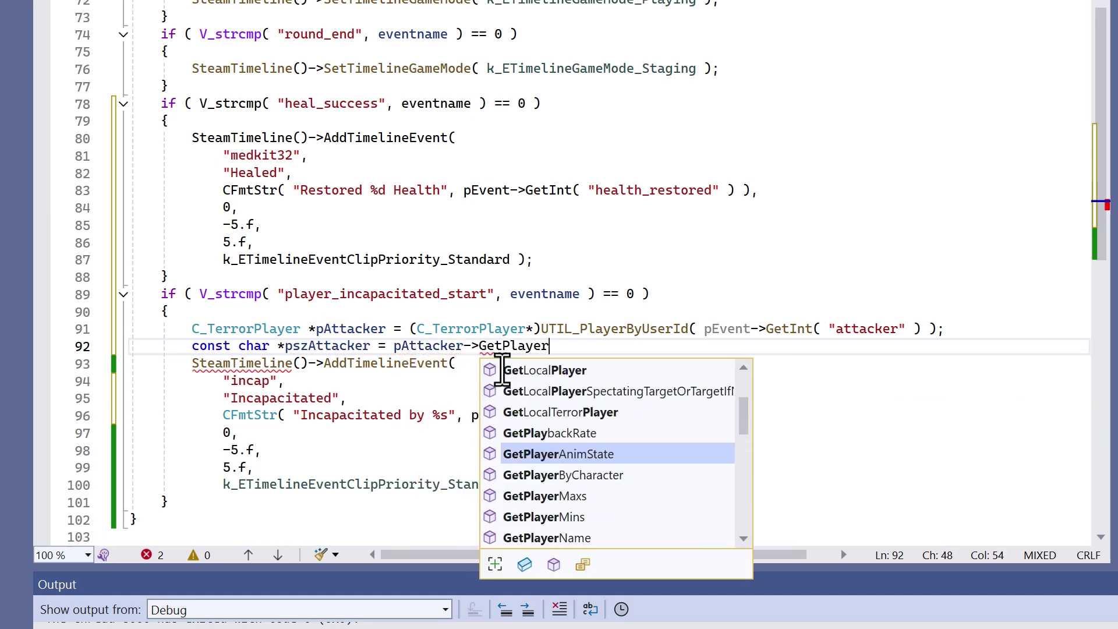
{"action": "type", "text": "Dis"}
{"action": "key", "text": "BackSpace"}
{"action": "key", "text": "BackSpace"}
{"action": "key", "text": "BackSpace"}
{"action": "key", "text": "BackSpace"}
{"action": "key", "text": "BackSpace"}
{"action": "key", "text": "BackSpace"}
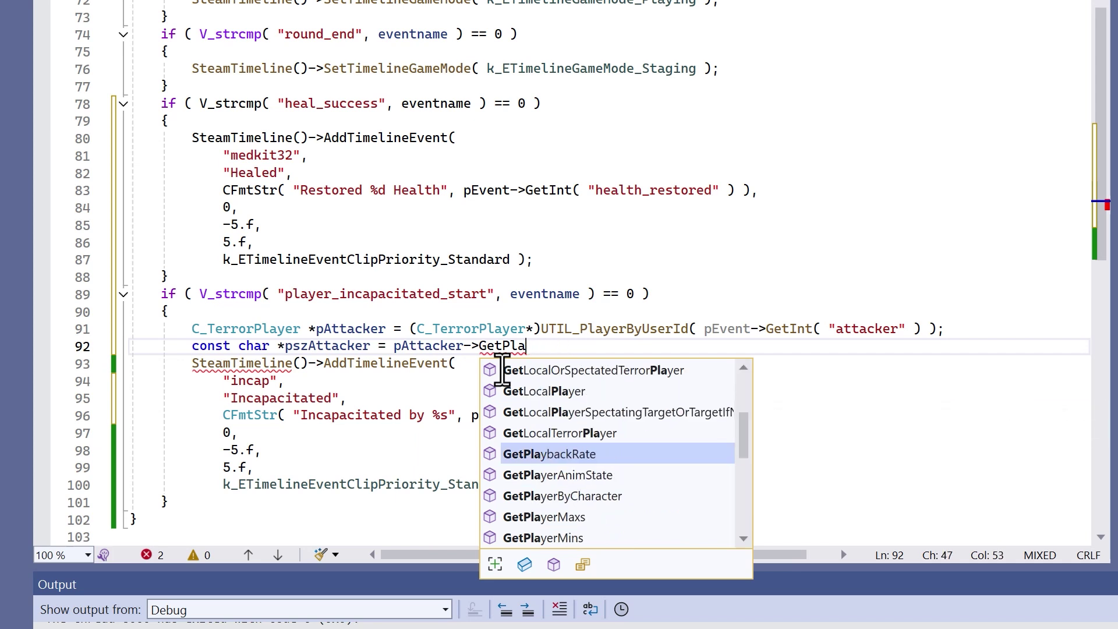
{"action": "key", "text": "BackSpace"}
{"action": "key", "text": "BackSpace"}
{"action": "type", "text": "D"}
{"action": "key", "text": "BackSpace"}
{"action": "type", "text": "C"}
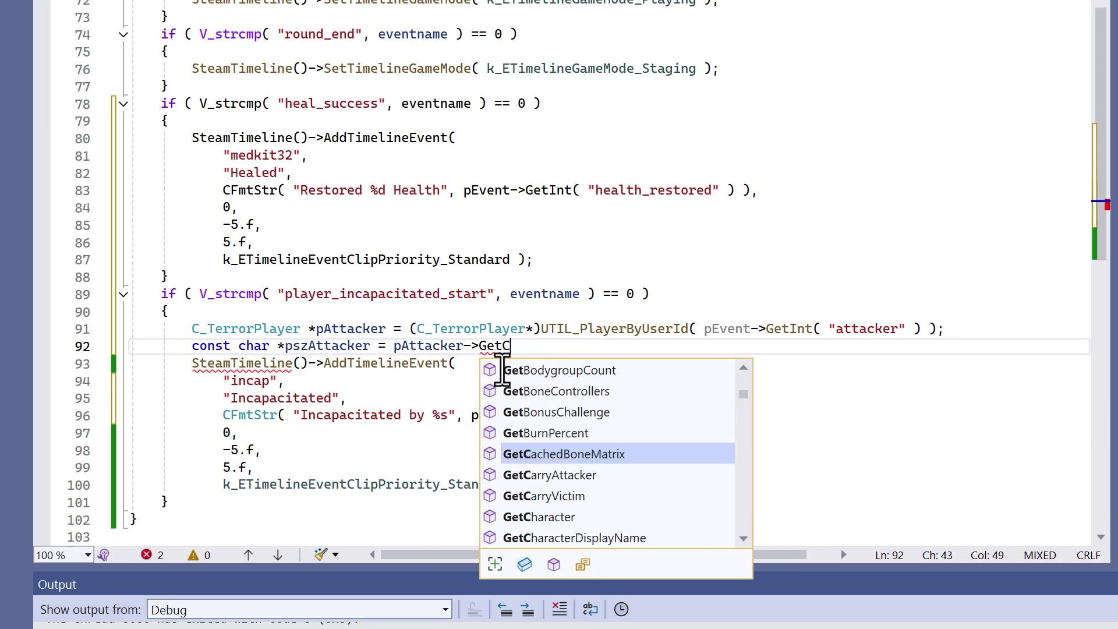
{"action": "type", "text": "haracterdi"}
{"action": "key", "text": "Tab"}
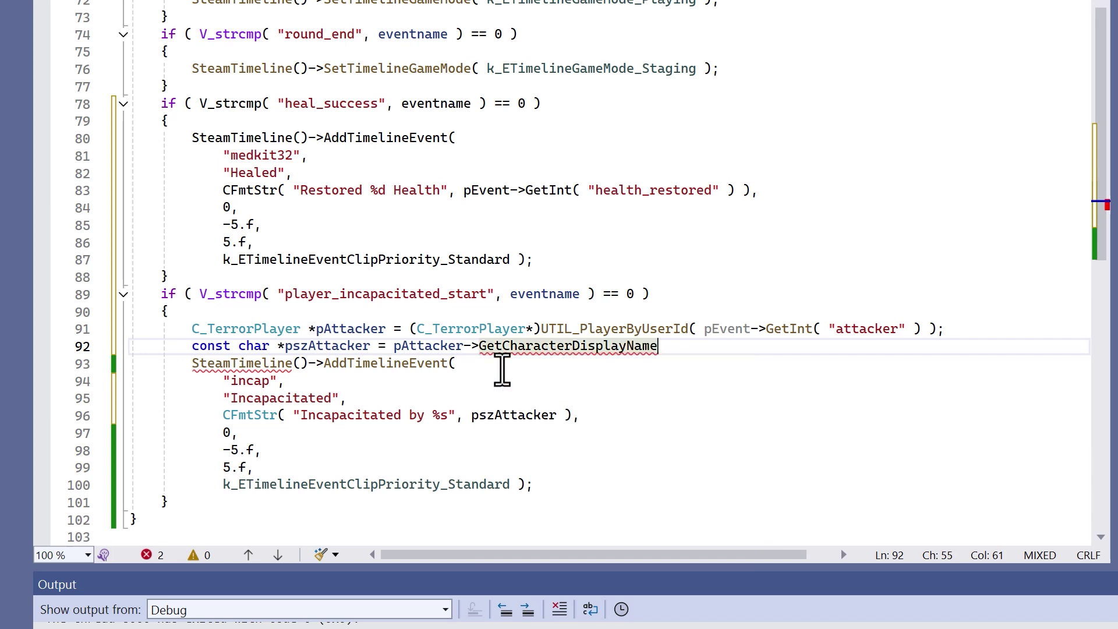
{"action": "type", "text": "();"}
{"action": "key", "text": "Return"}
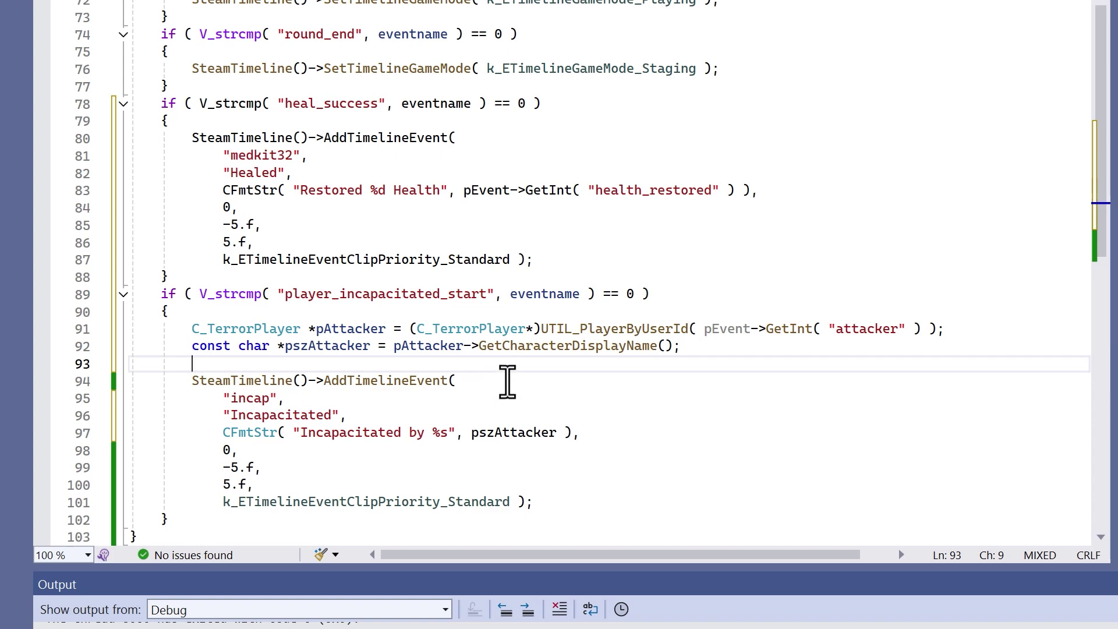
Step: Set the priority to k_unMaxTimelinePriority and the start offset and duration to 0.f
{"action": "left_click", "coordinate": [230, 450]}
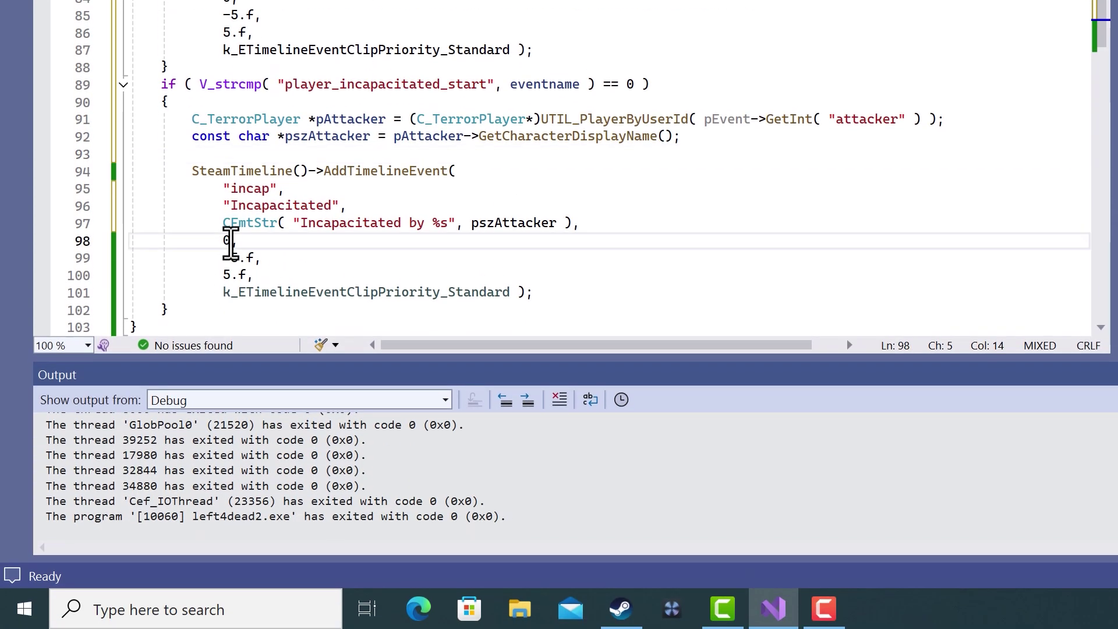
{"action": "left_click", "coordinate": [227, 237]}
{"action": "mouse_move", "coordinate": [235, 222]}
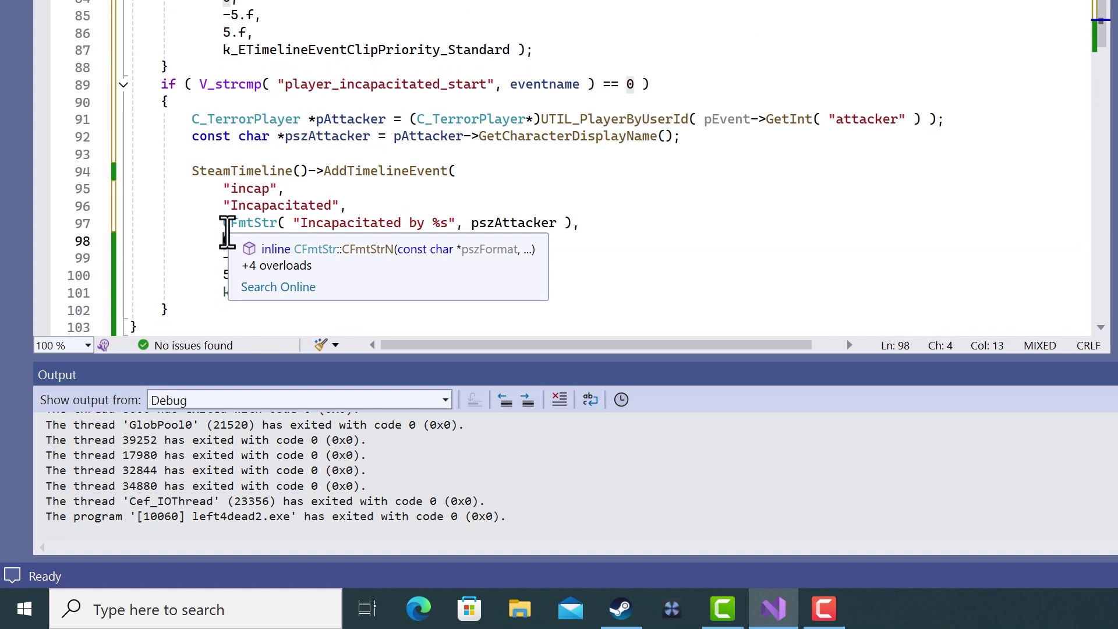
{"action": "type", "text": "k_unMa"}
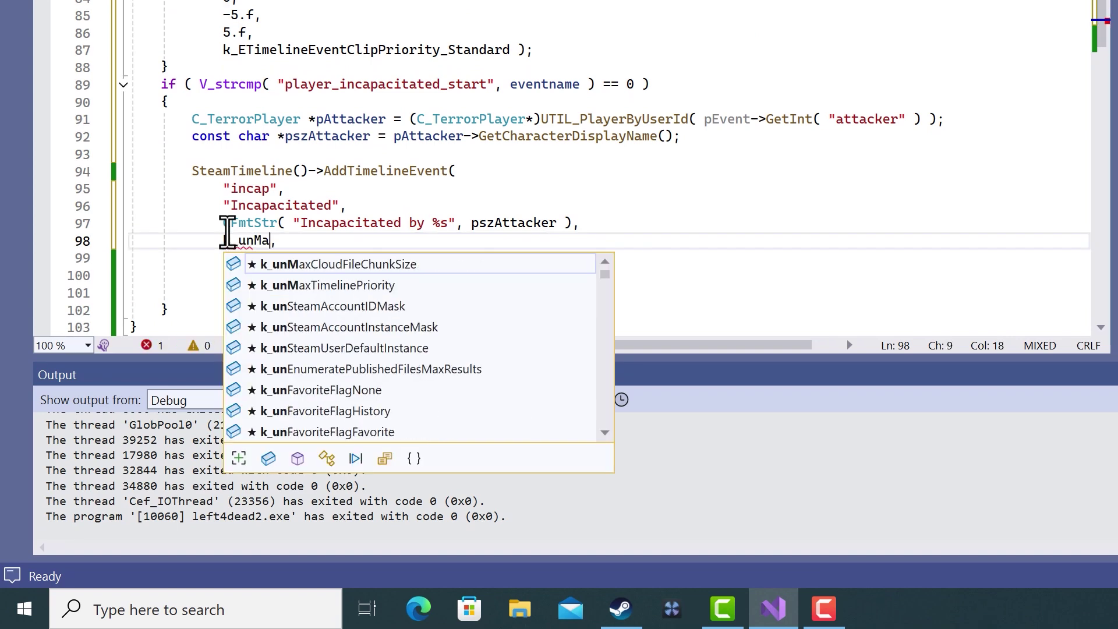
{"action": "type", "text": "xTimel"}
{"action": "key", "text": "Tab"}
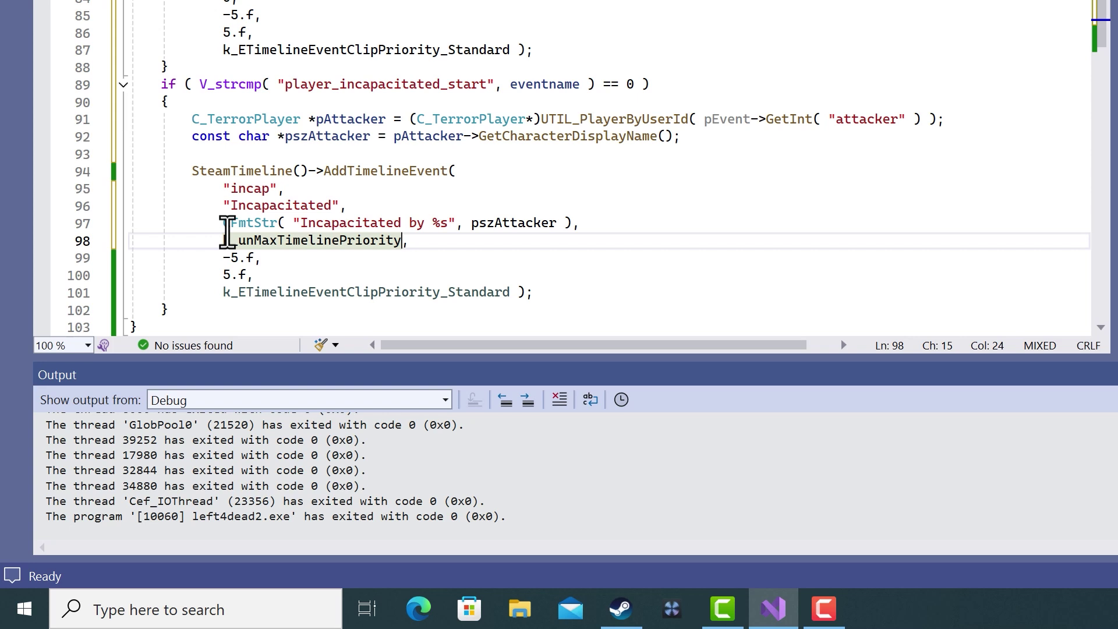
{"action": "key", "text": "Down"}
{"action": "key", "text": "Down"}
{"action": "key", "text": "Up"}
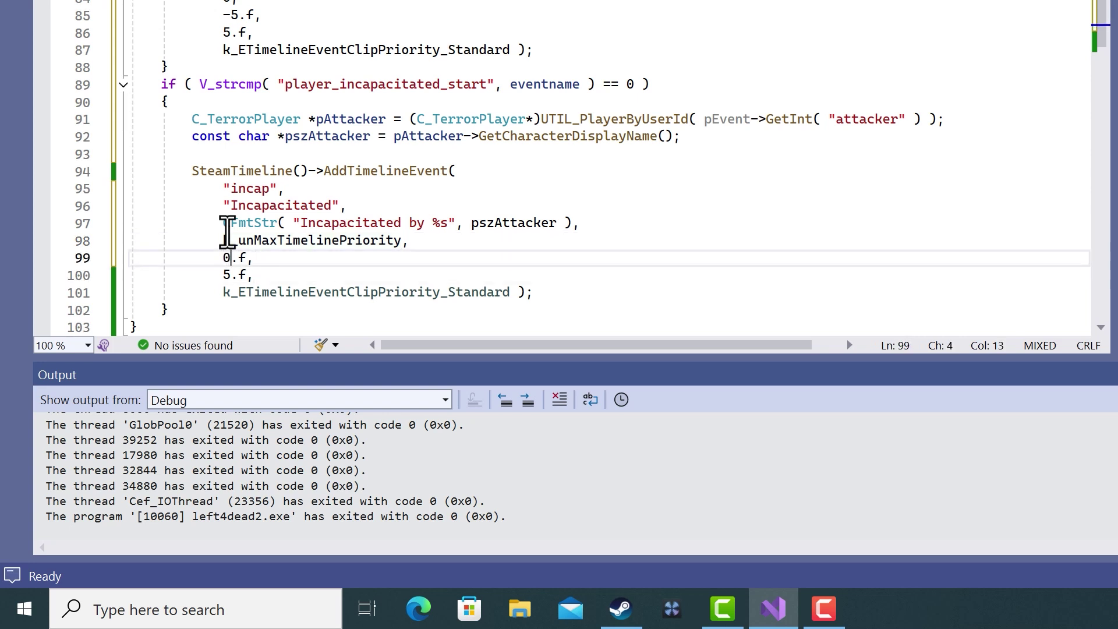
{"action": "key", "text": "Down"}
{"action": "key", "text": "Right"}
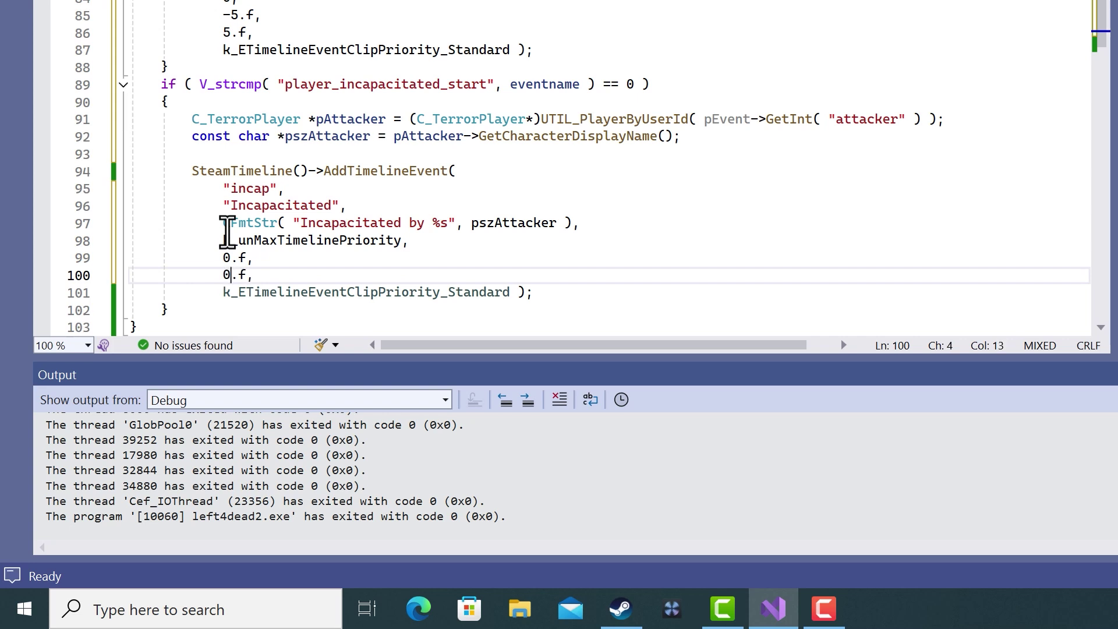
{"action": "key", "text": "Down"}
{"action": "key", "text": "Right"}
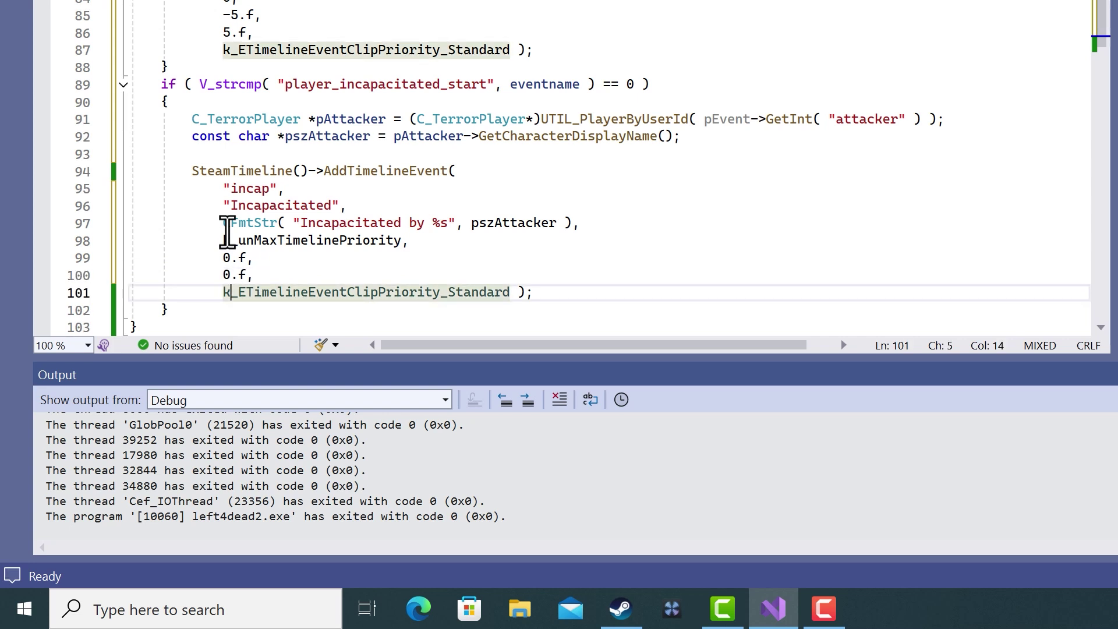
Step: Replace the Standard clip priority with k_ETimelineEventClipPriority_Featured
{"action": "left_click", "coordinate": [431, 299]}
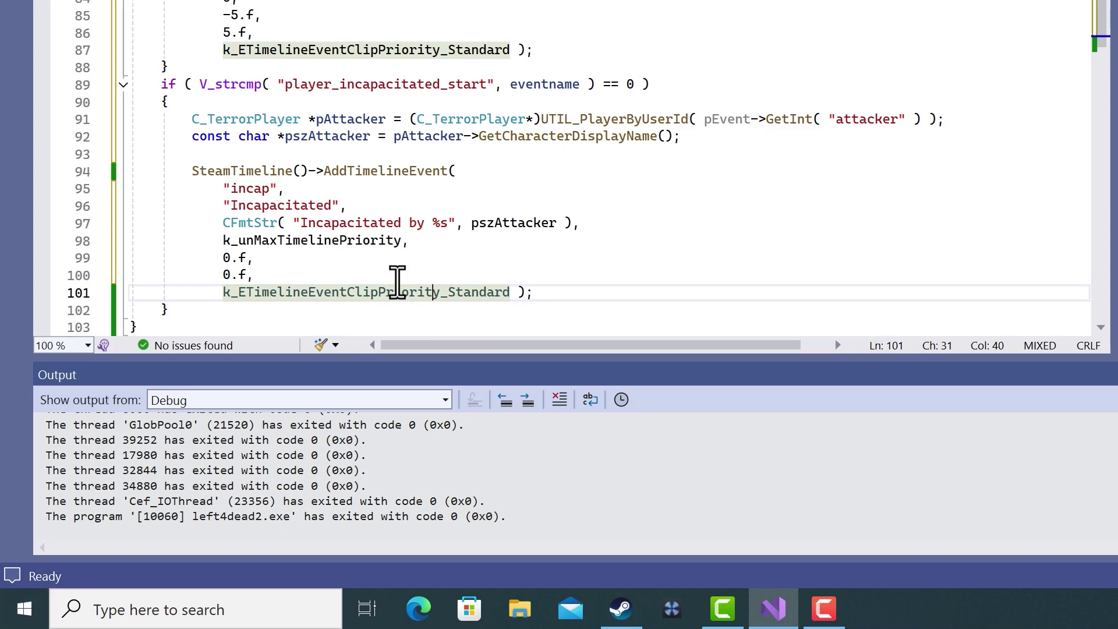
{"action": "double_click", "coordinate": [394, 291]}
{"action": "type", "text": "k_"}
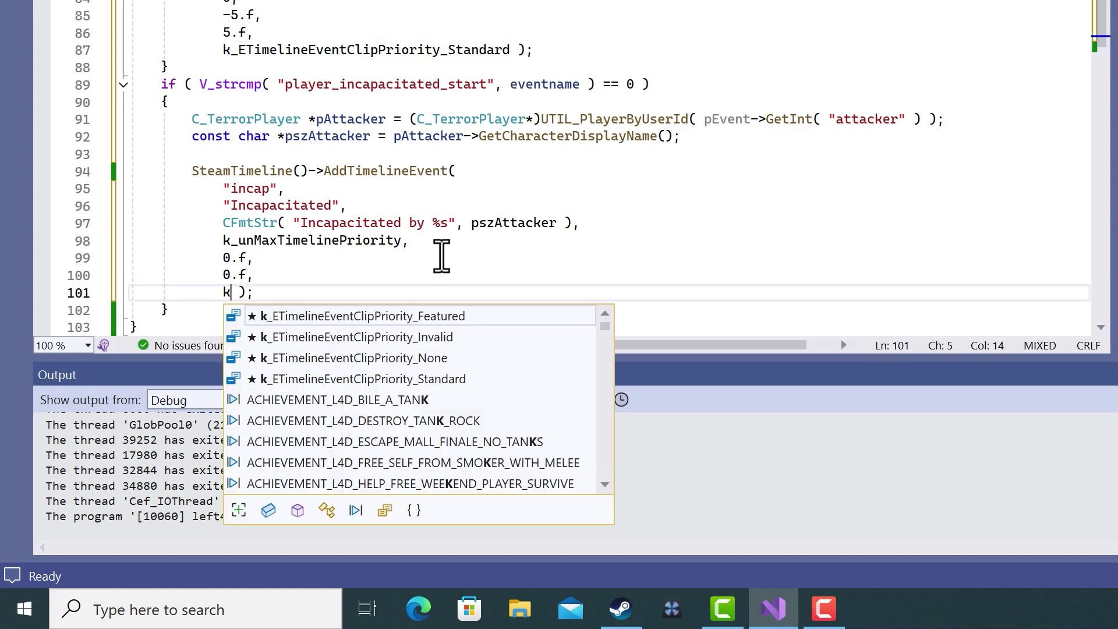
{"action": "type", "text": "etime"}
{"action": "key", "text": "Tab"}
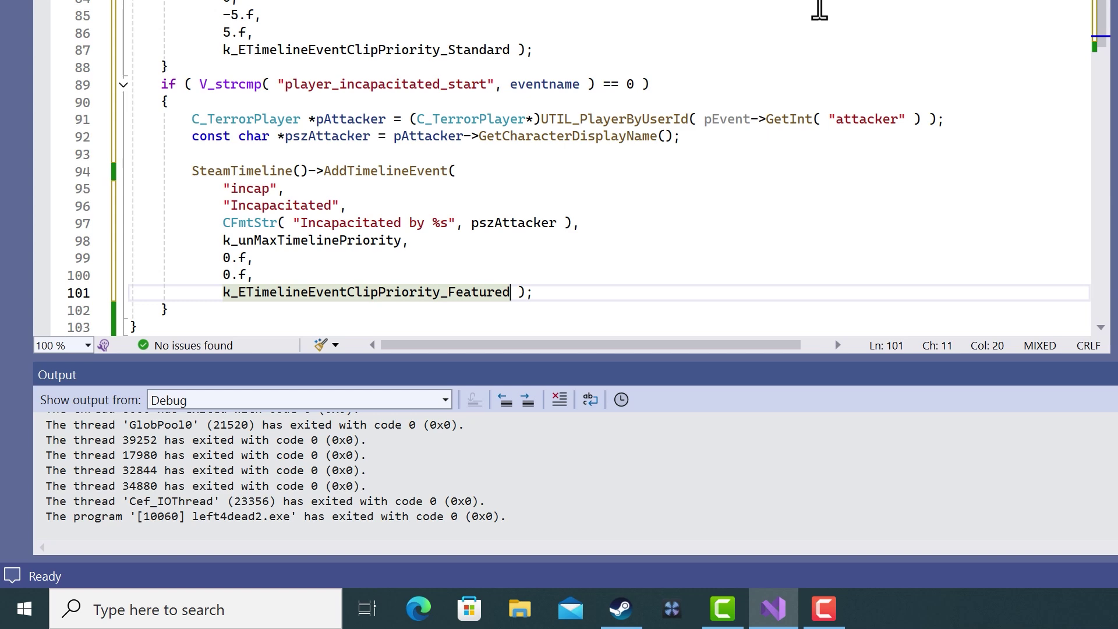
{"action": "scroll", "coordinate": [756, 117], "scroll_direction": "down", "scroll_amount": 3}
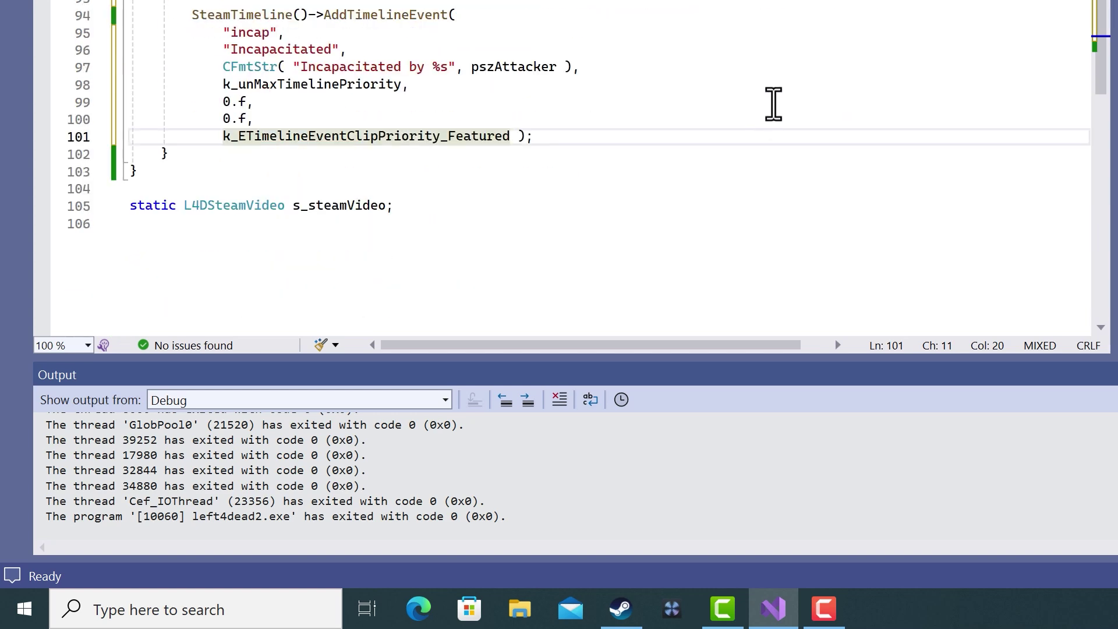
Step: Rebuild with Ctrl+Shift+B, play until downed by a Tank, then pause the game
{"action": "key", "text": "ctrl+shift+b"}
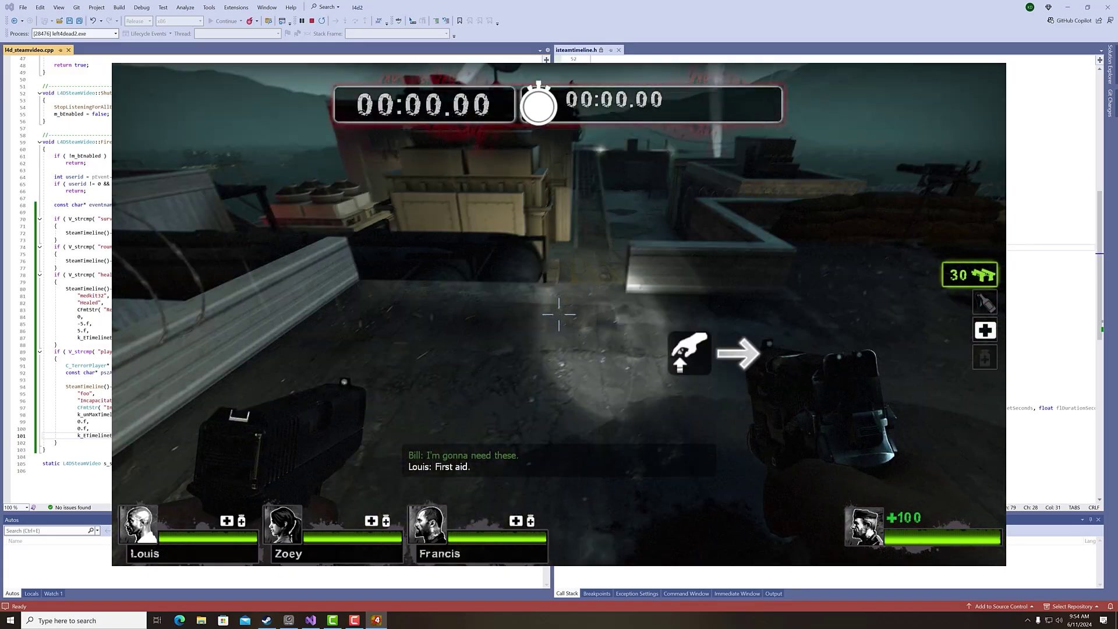
{"action": "key", "text": "w"}
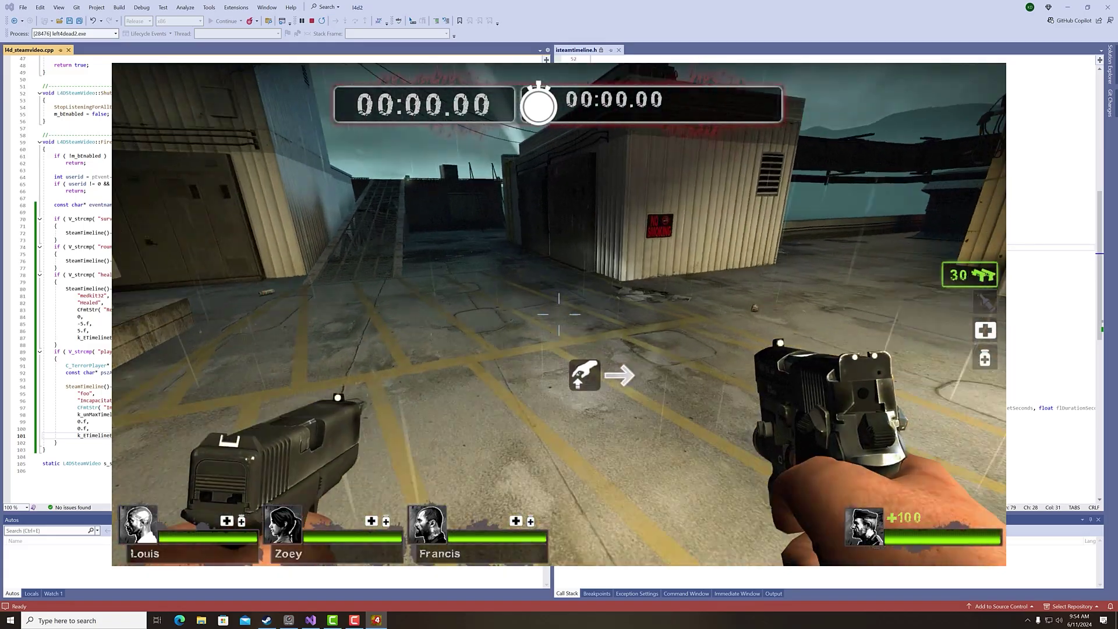
{"action": "key", "text": "4"}
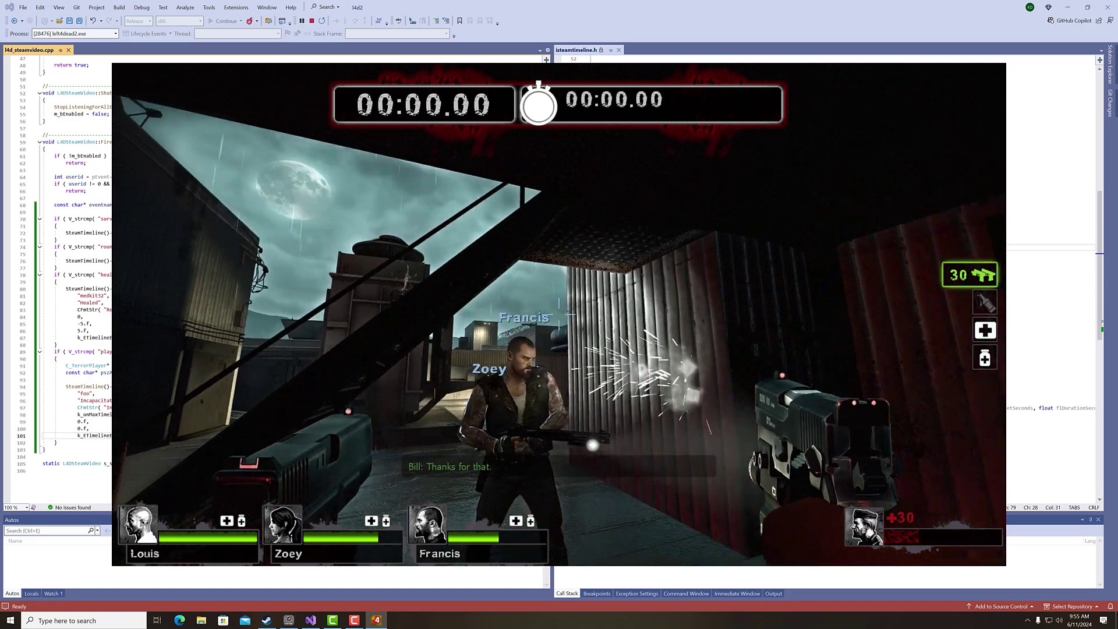
{"action": "key", "text": "Escape"}
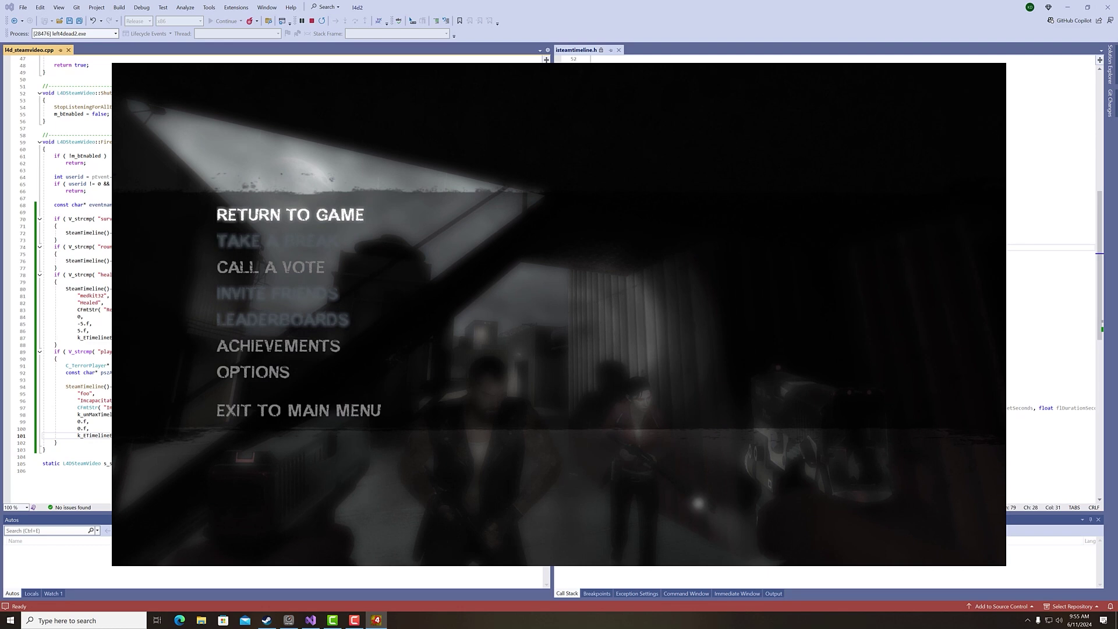
Step: Save a clip at the Incapacitated by TANK marker from the Steam overlay timeline
{"action": "key", "text": "shift+Tab"}
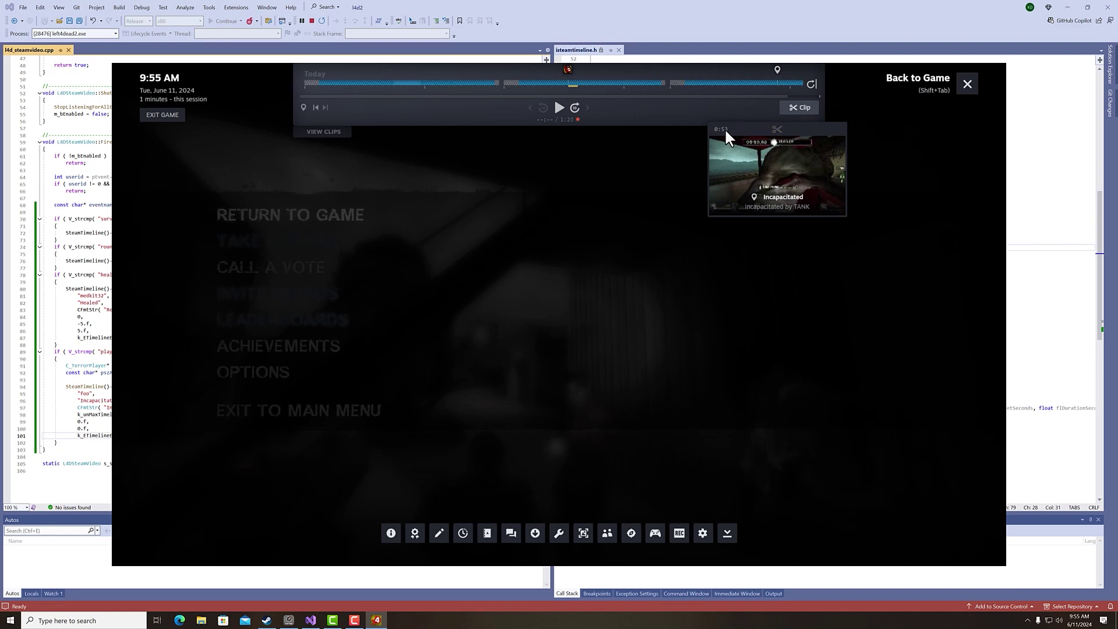
{"action": "mouse_move", "coordinate": [776, 168]}
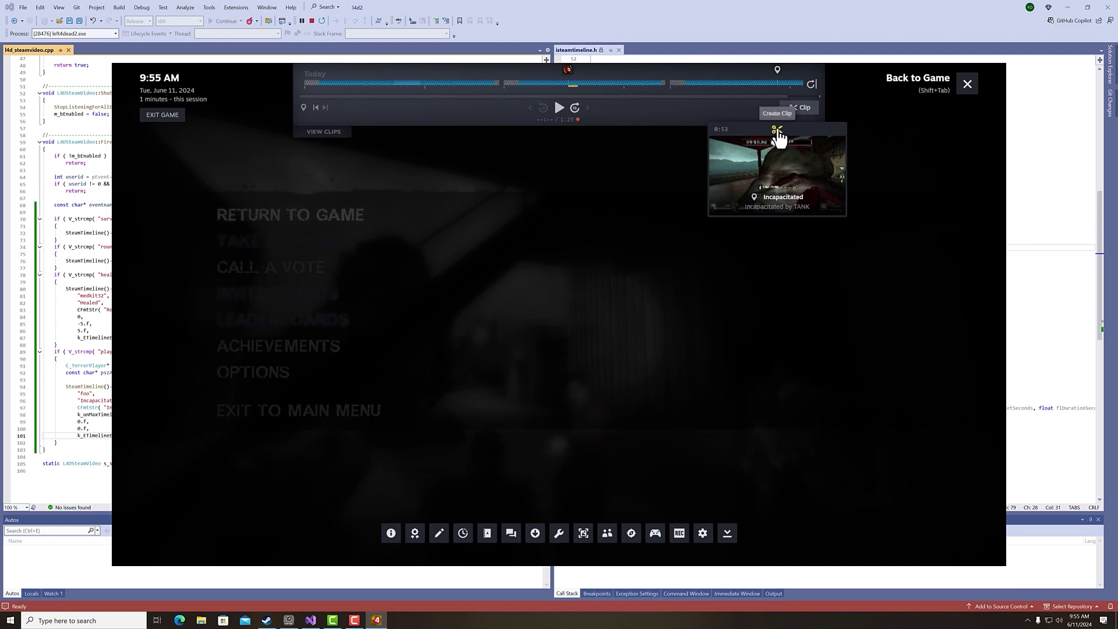
{"action": "left_click", "coordinate": [778, 133]}
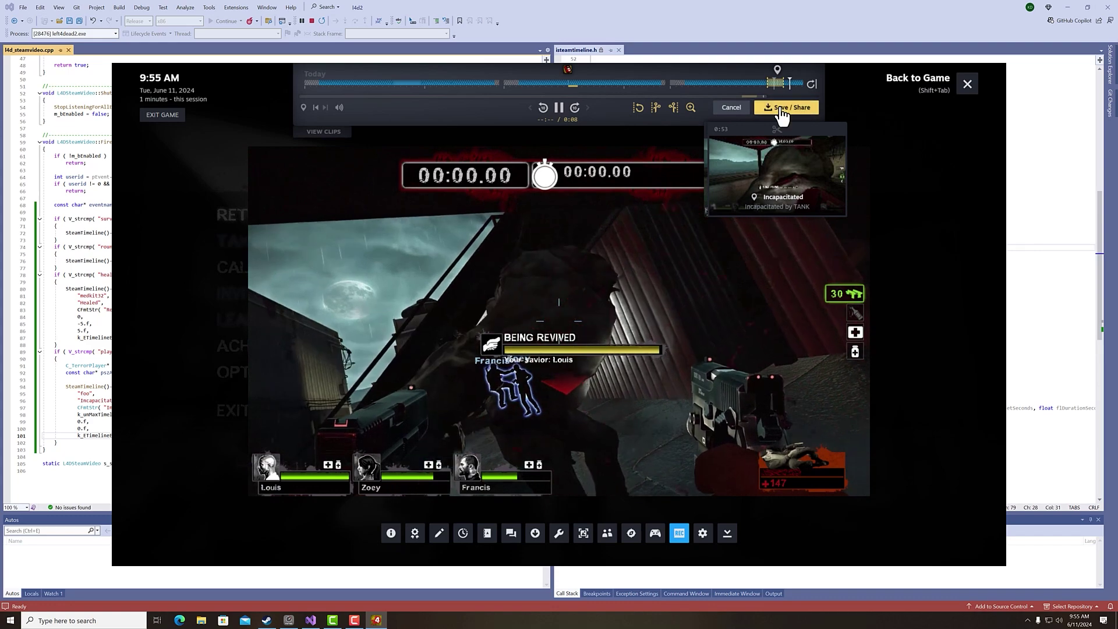
{"action": "left_click", "coordinate": [781, 108]}
{"action": "left_click", "coordinate": [802, 135]}
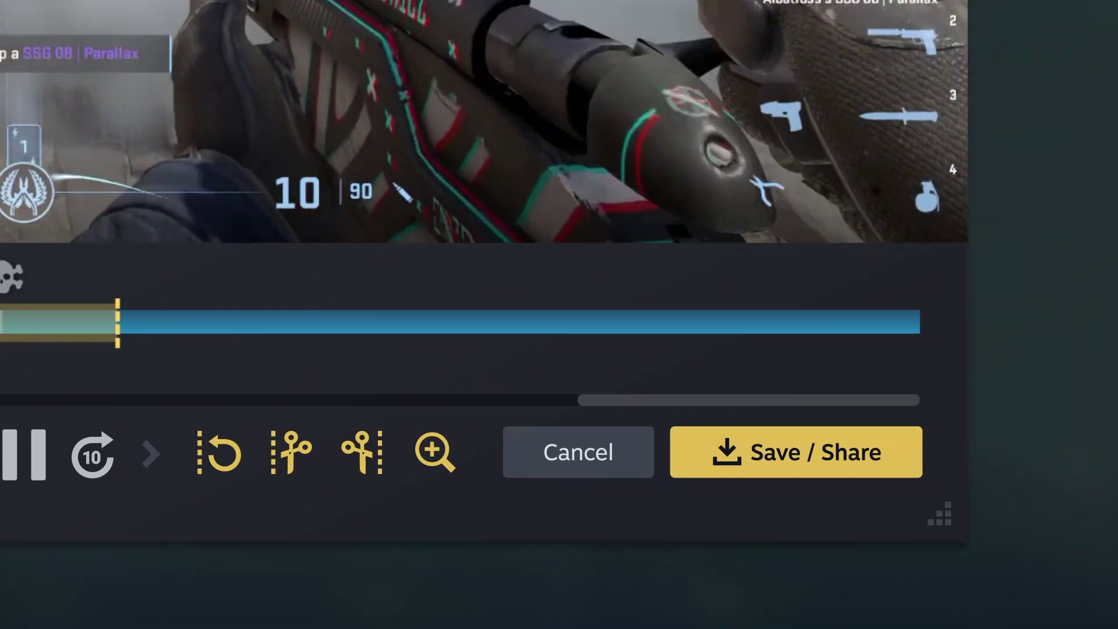
Step: Share the trimmed clip to a friend's chat with 'Watch that clip, we got destroyed :steam:'
{"action": "left_click", "coordinate": [806, 451]}
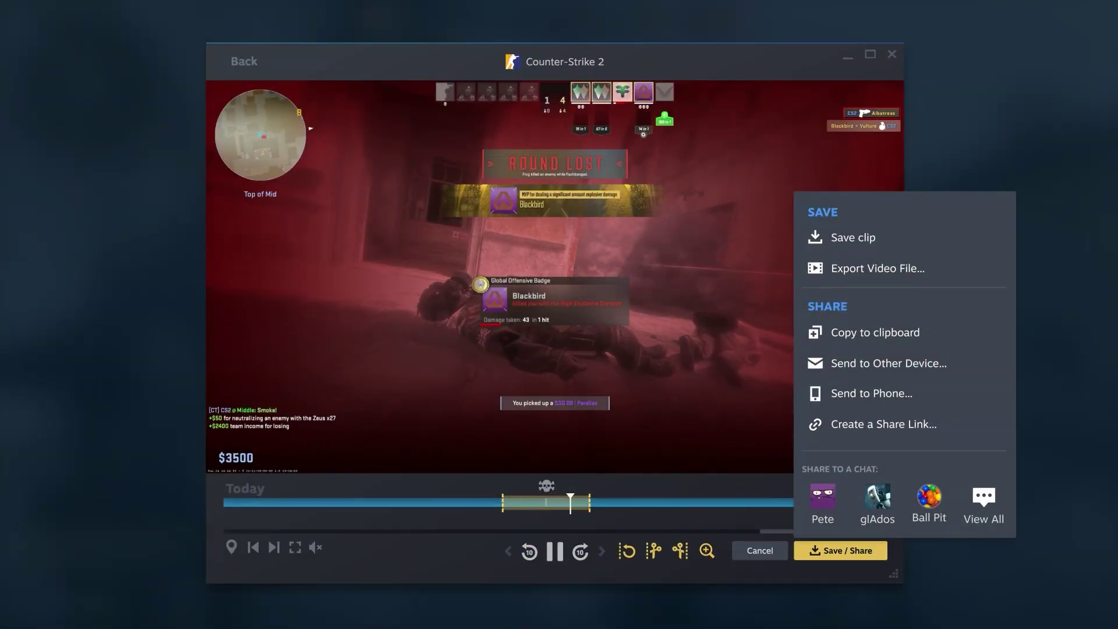
{"action": "left_click", "coordinate": [822, 504]}
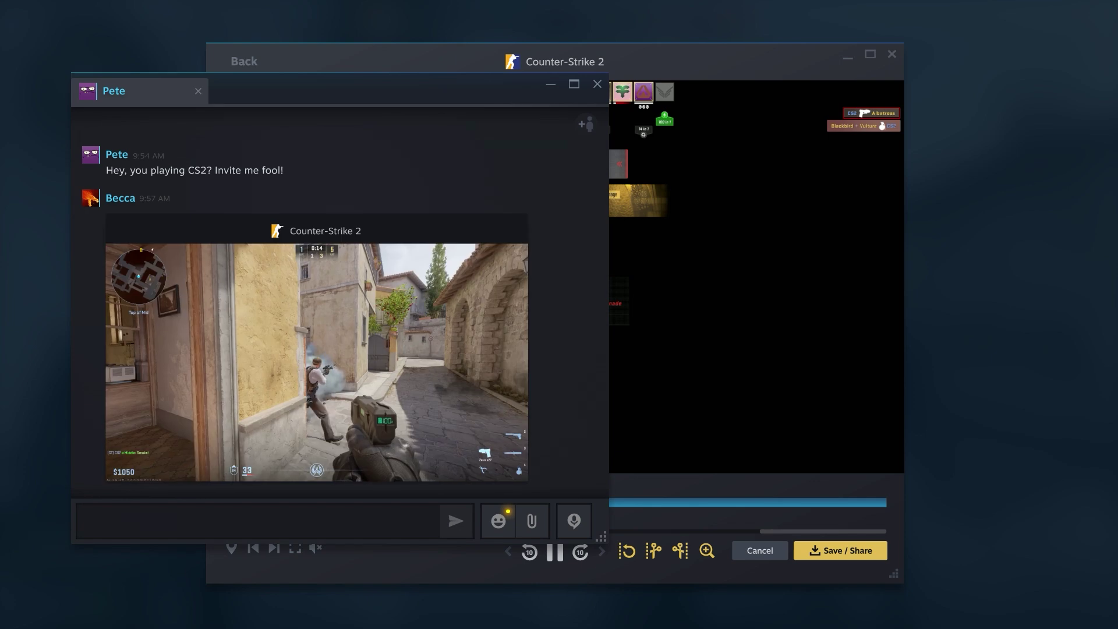
{"action": "type", "text": "Watch that clip, we got destroyed"}
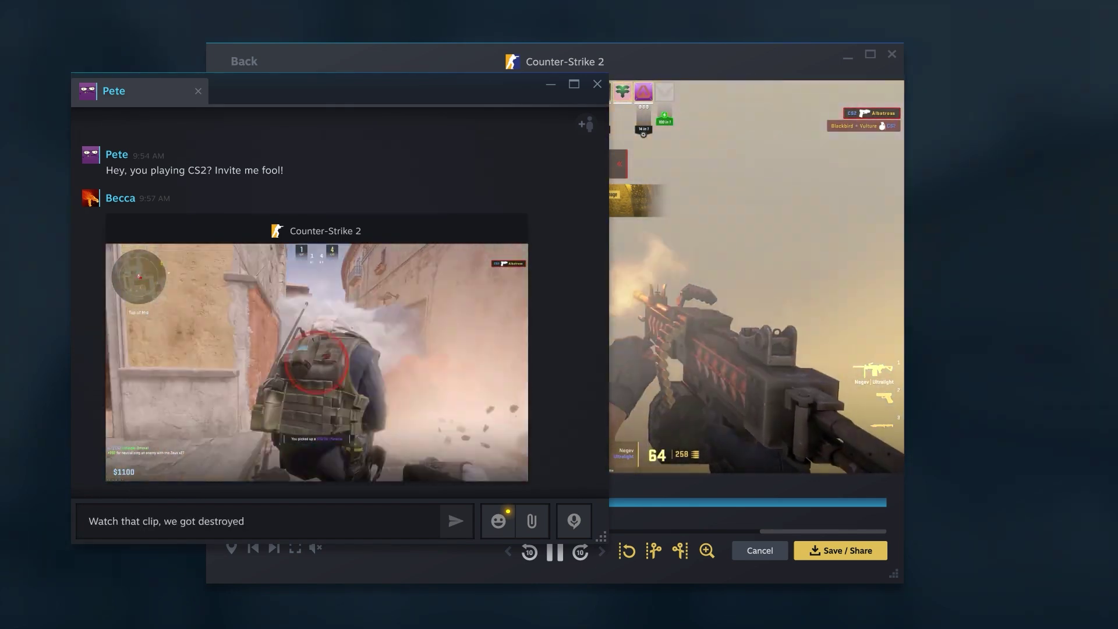
{"action": "type", "text": " :steam:"}
{"action": "key", "text": "Return"}
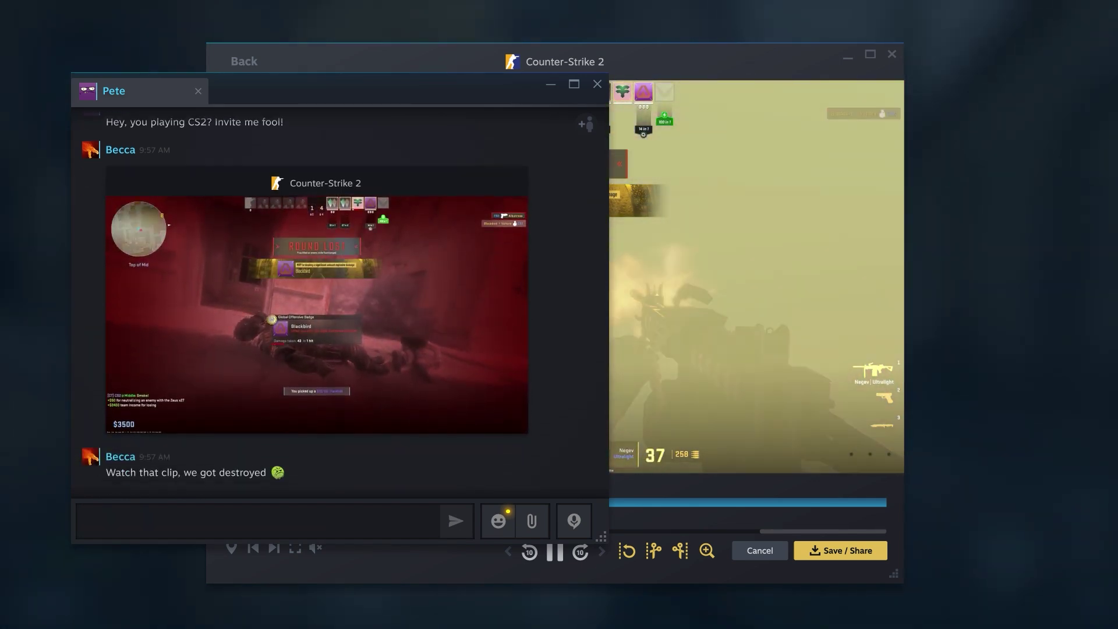